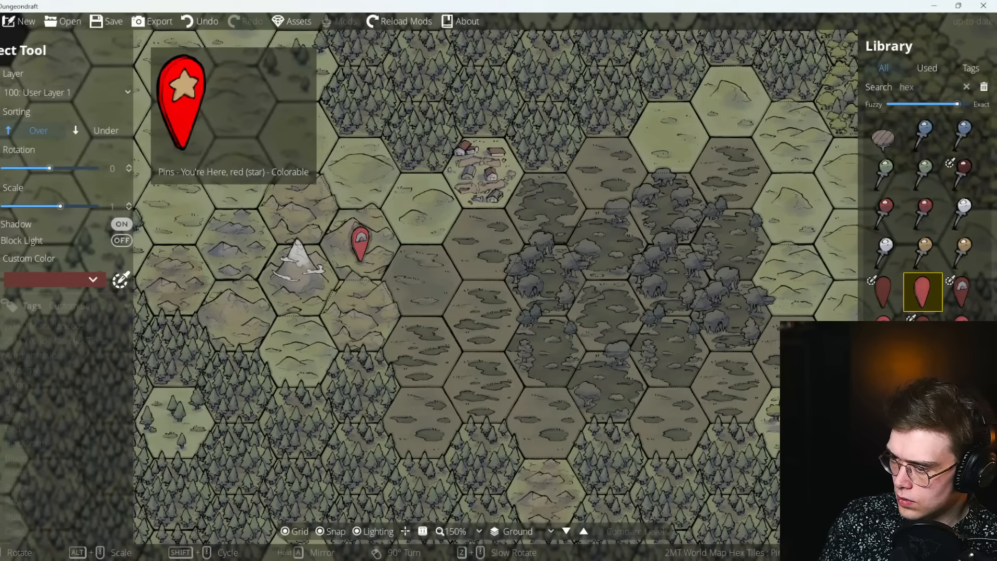
Try a red house pin on the village hex beside the forest.
left_click(922, 369)
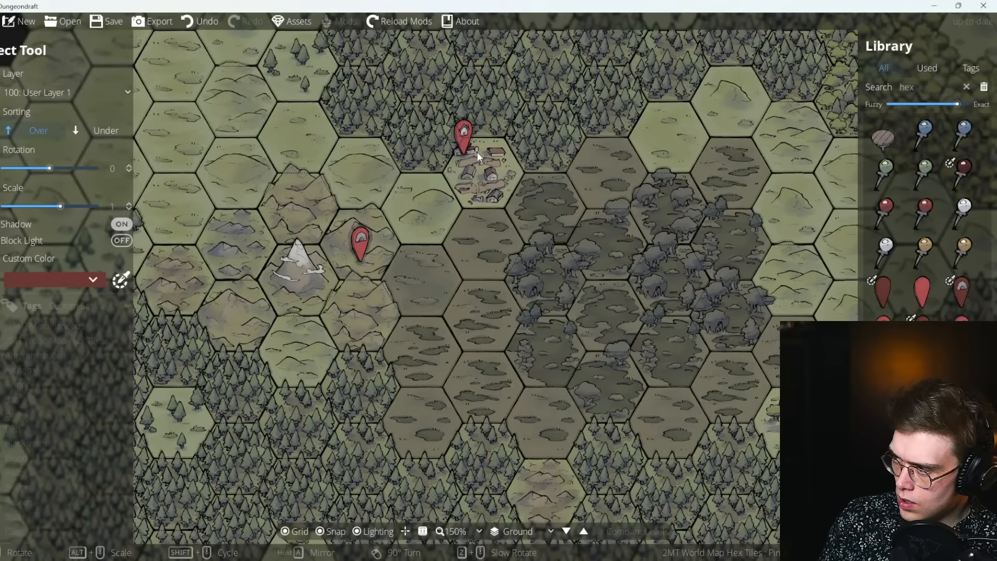
left_click_drag(830, 220, 457, 266)
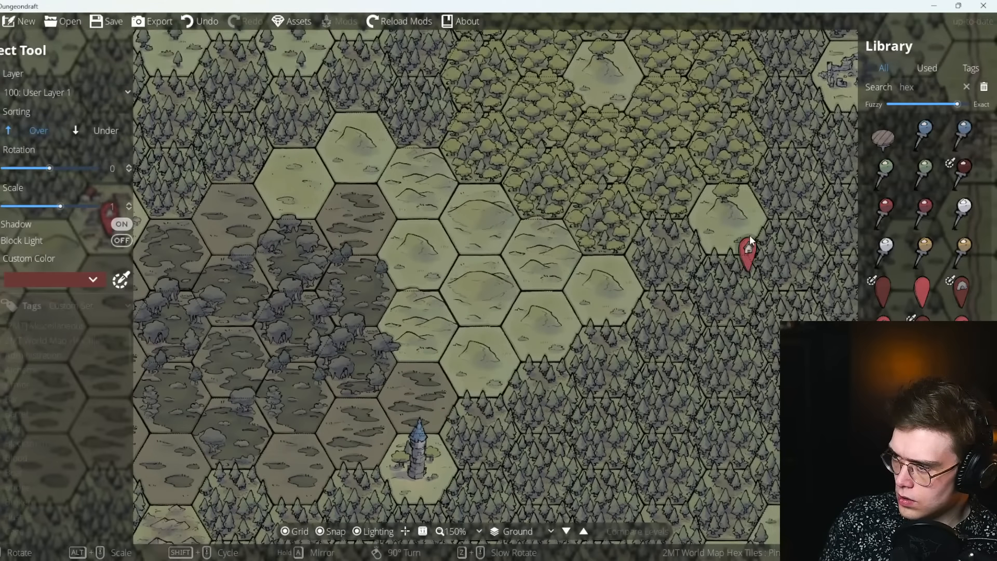
left_click_drag(742, 214, 441, 245)
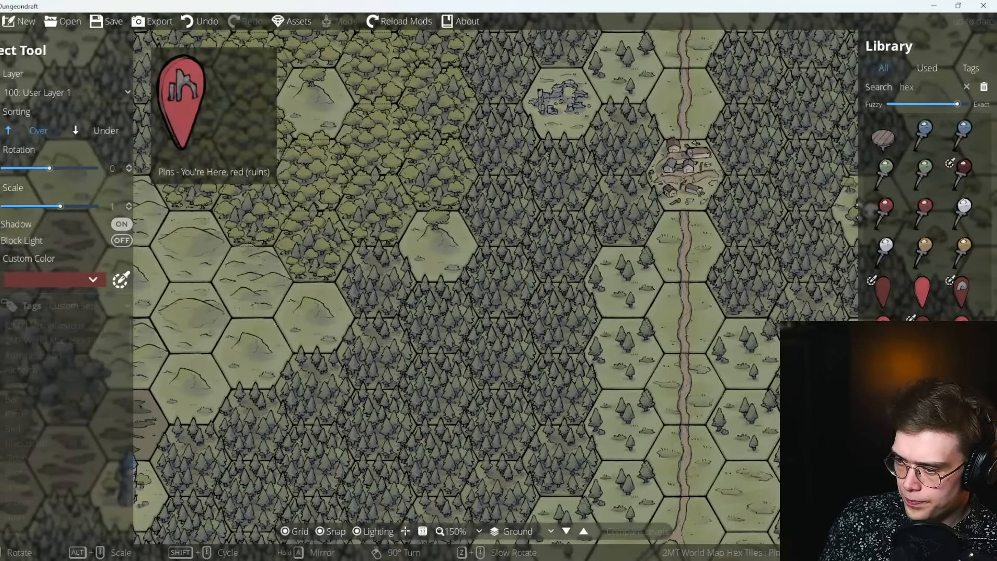
Try red ruins pins on the hill clearing south of the yellow-green forest and on the grey ruins hex.
left_click(923, 457)
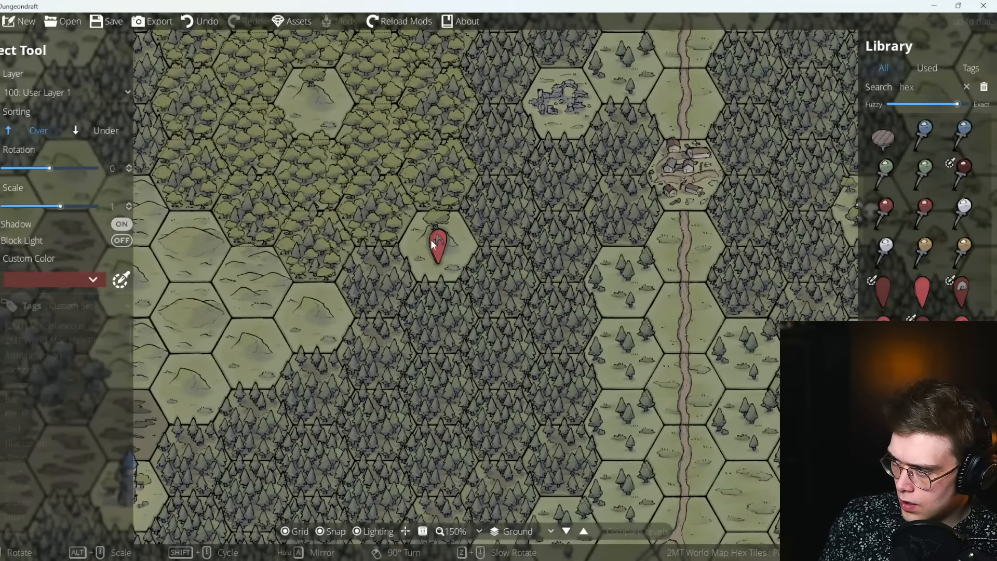
left_click(431, 240)
left_click(564, 97)
left_click_drag(529, 336, 591, 226)
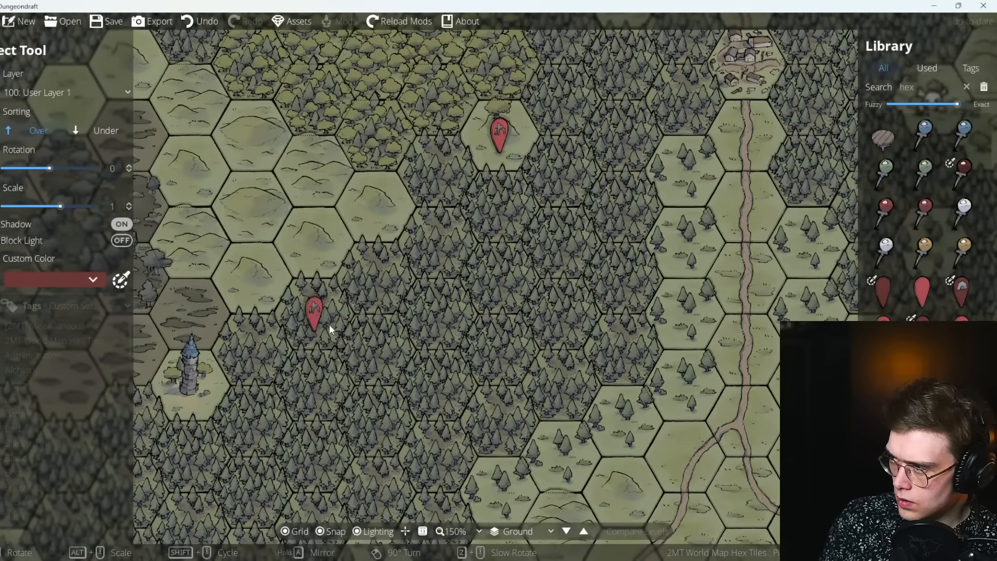
left_click_drag(329, 330, 706, 190)
Undo the red pins placed on the village, clearing, ruins and mountain hexes.
key("ctrl+z")
scroll(659, 160, "up", 1)
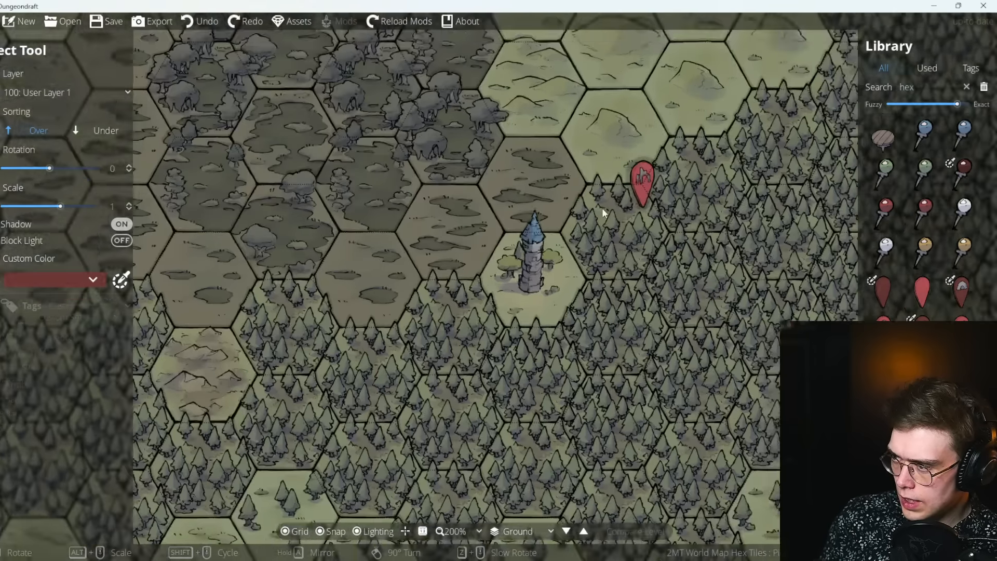
left_click_drag(560, 82, 851, 229)
left_click_drag(257, 254, 724, 394)
scroll(540, 287, "down", 2)
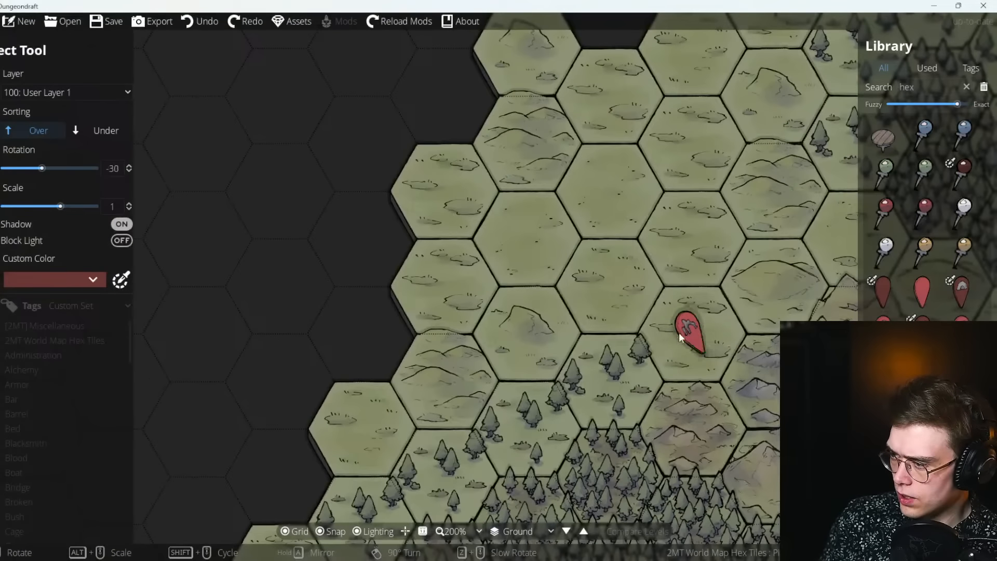
scroll(680, 337, "up", 1)
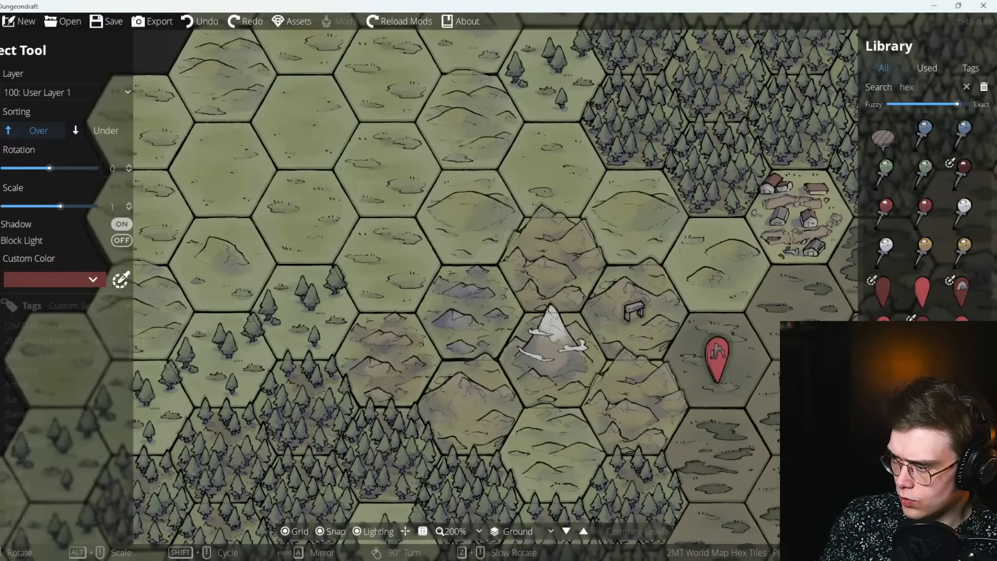
Browse the library's pin, pedestal and banner markers and preview a banner over the stone-table mountain hex and the wider map.
scroll(922, 289, "down", 3)
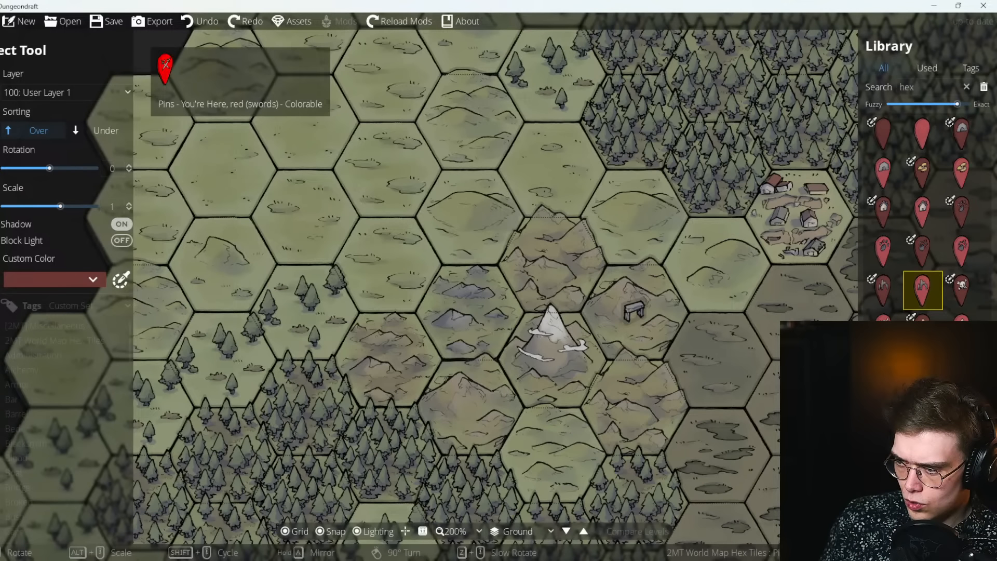
scroll(922, 290, "down", 3)
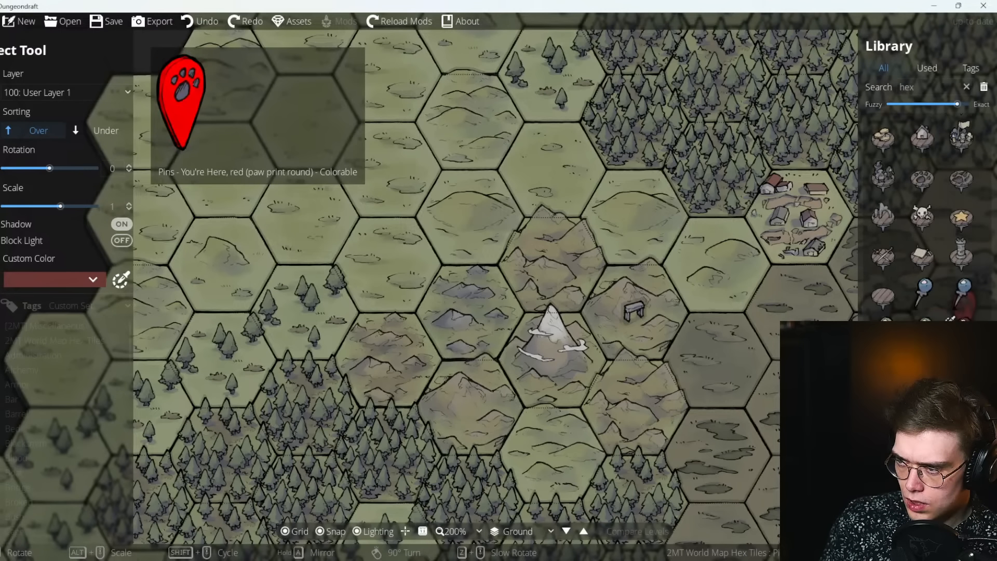
scroll(923, 290, "down", 3)
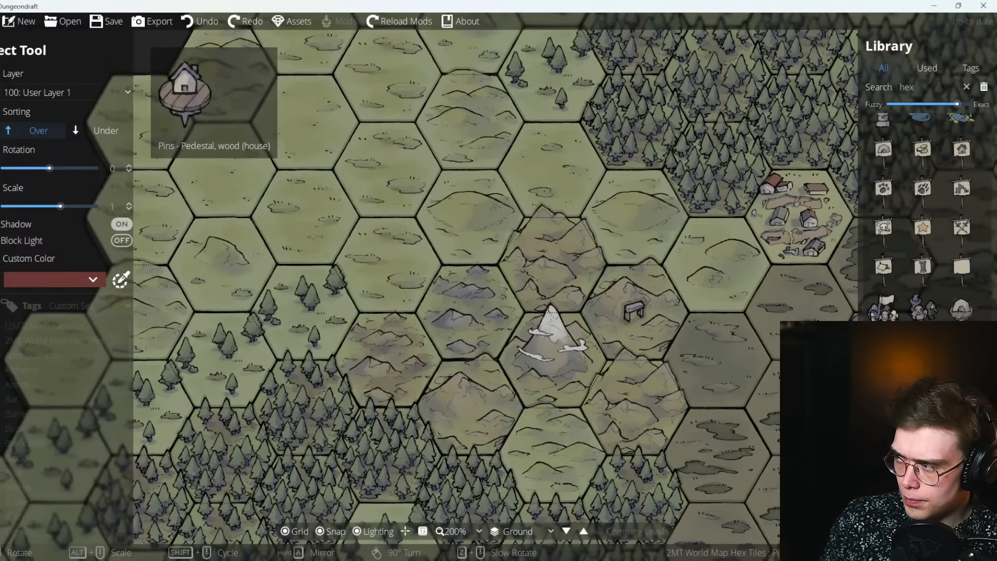
left_click(923, 345)
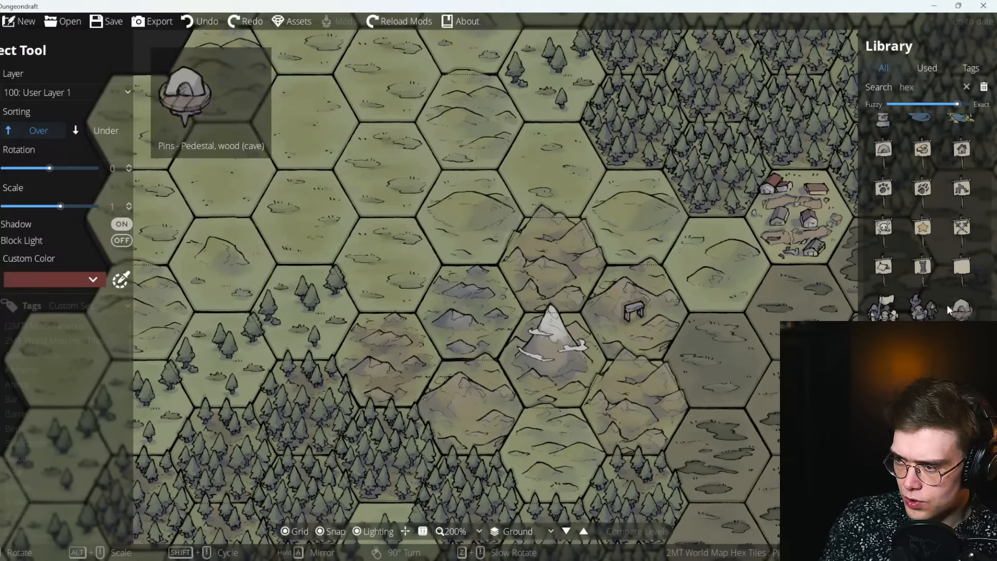
left_click(923, 269)
scroll(923, 301, "up", 4)
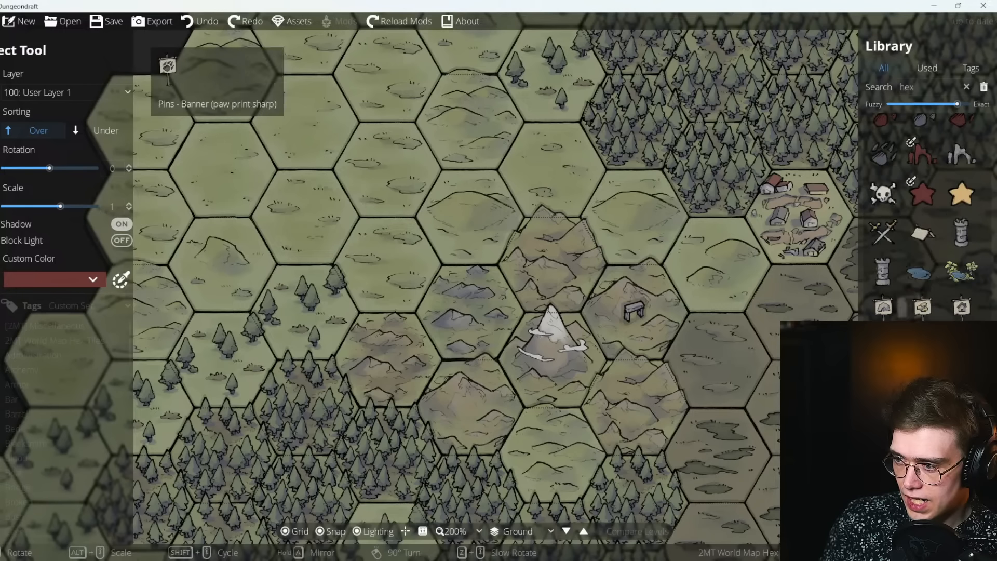
left_click(923, 306)
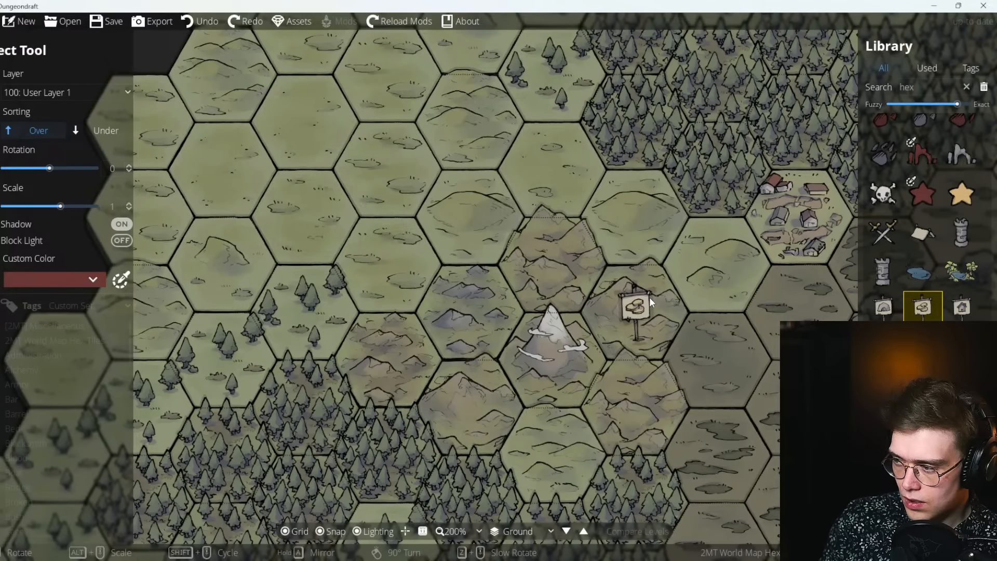
left_click_drag(649, 297, 240, 282)
scroll(240, 283, "down", 4)
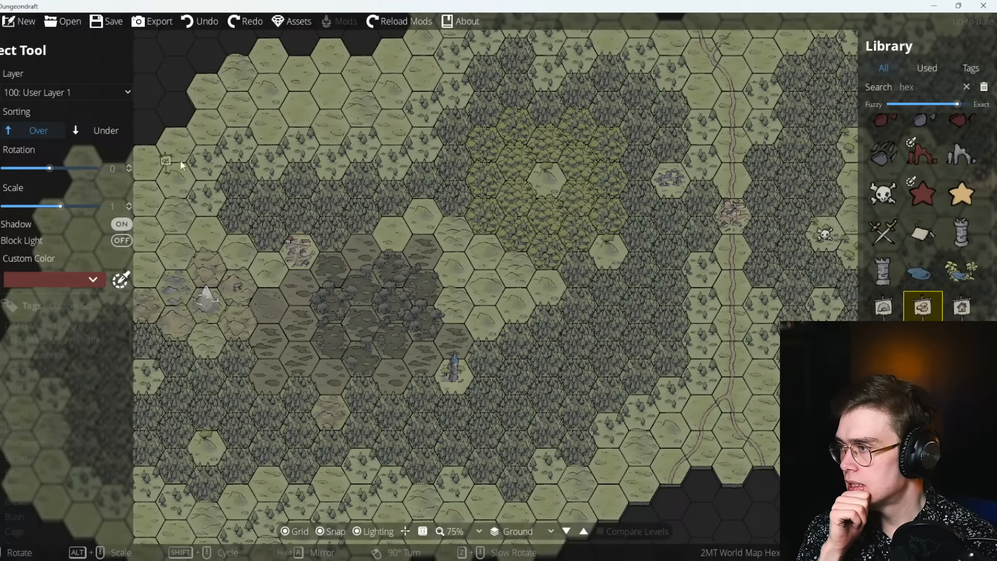
left_click_drag(364, 356, 439, 276)
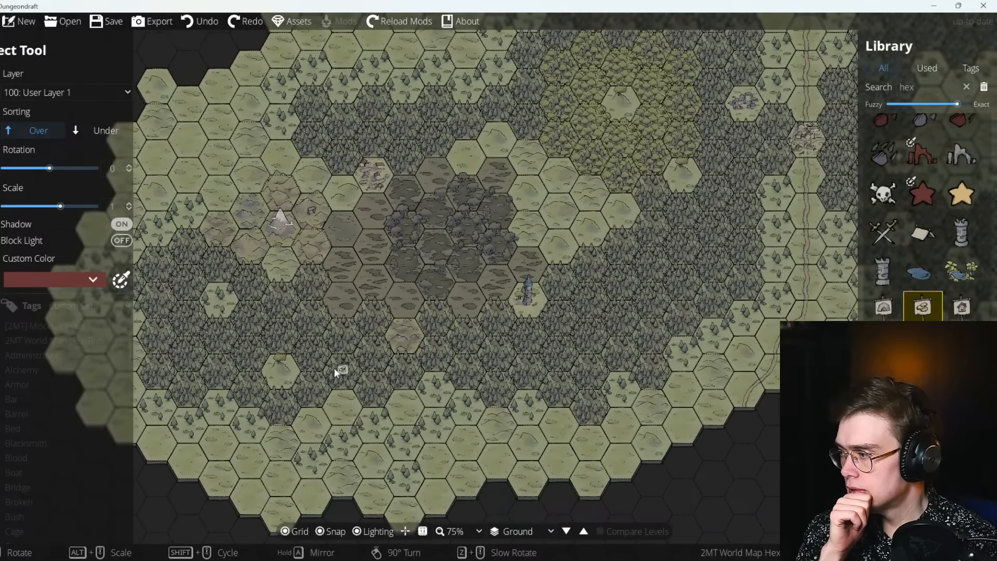
left_click_drag(431, 359, 343, 359)
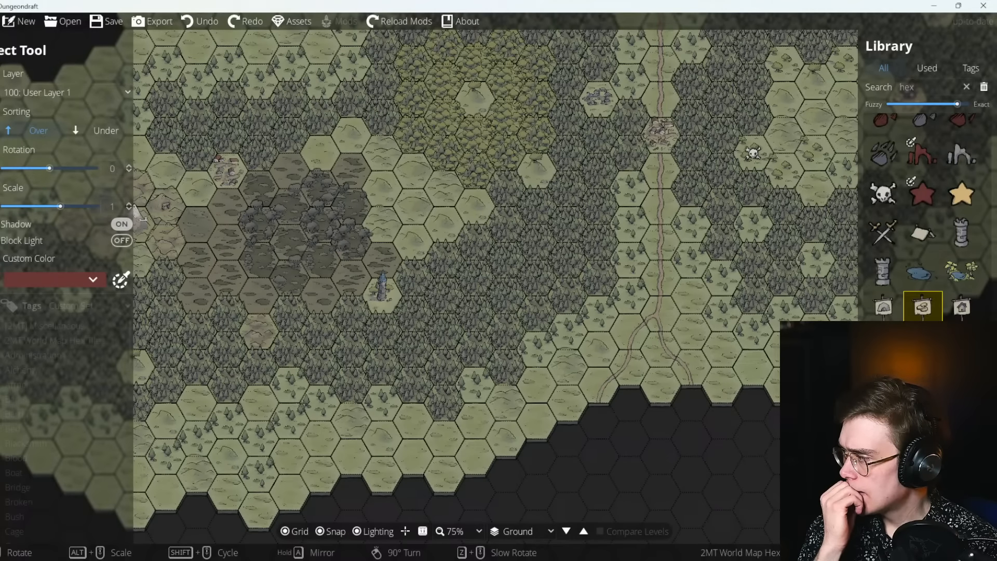
Try moving the hex tile just west of the road with the Select tool and undo the move.
left_click(1, 185)
left_click_drag(363, 284, 520, 365)
left_click_drag(620, 256, 321, 266)
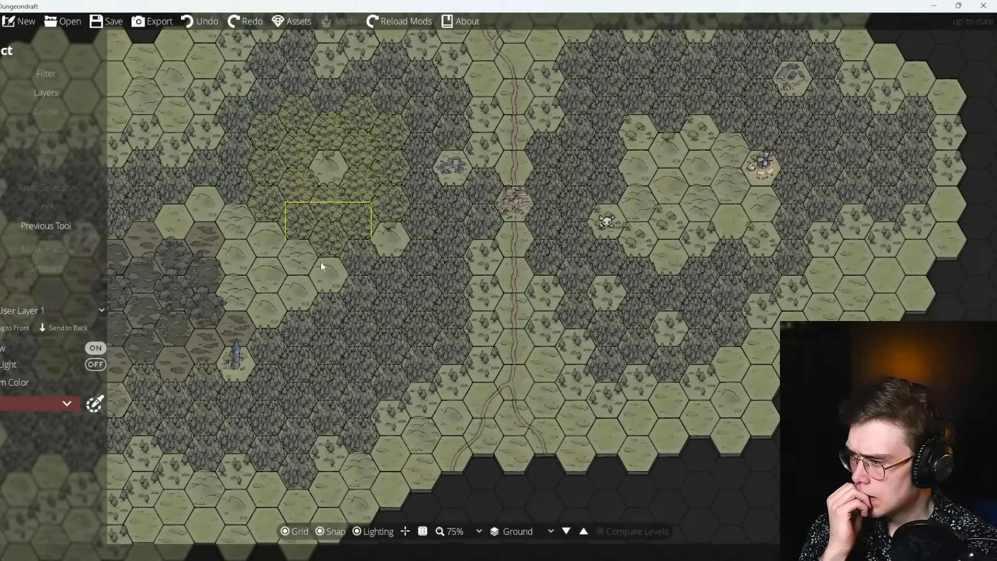
left_click(454, 340)
left_click_drag(455, 350, 483, 307)
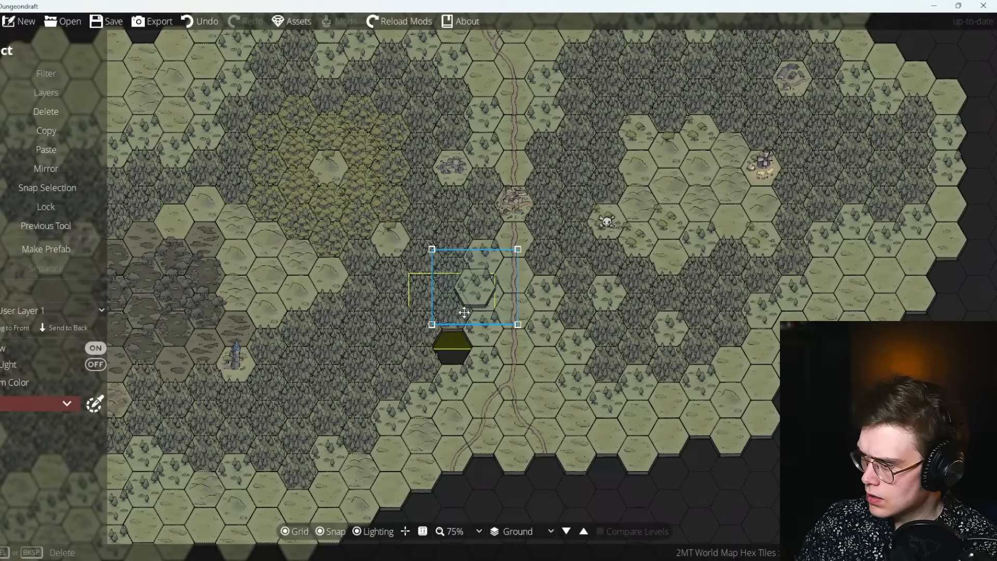
left_click_drag(487, 289, 472, 353)
key("ctrl+z")
key("ctrl+z")
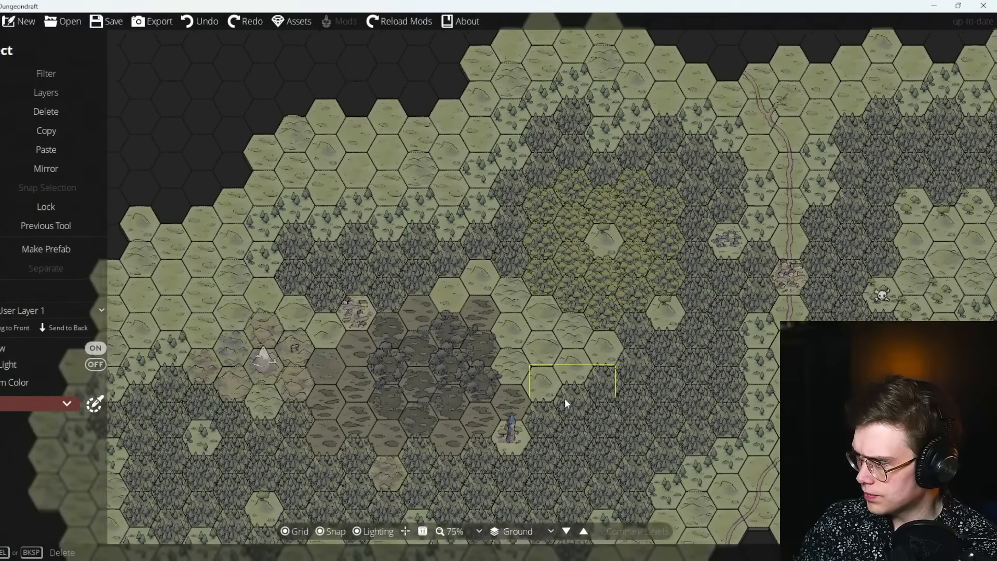
Return to the Object Tool and look through the library's icons, banners and red pins near the mountain hexes.
left_click_drag(565, 398, 658, 384)
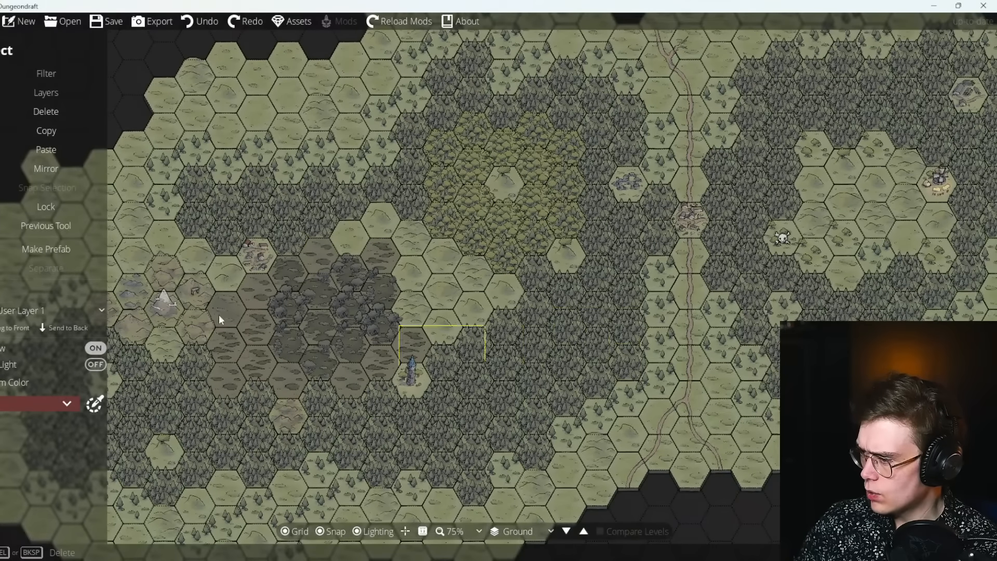
scroll(430, 291, "down", 2)
scroll(377, 261, "up", 6)
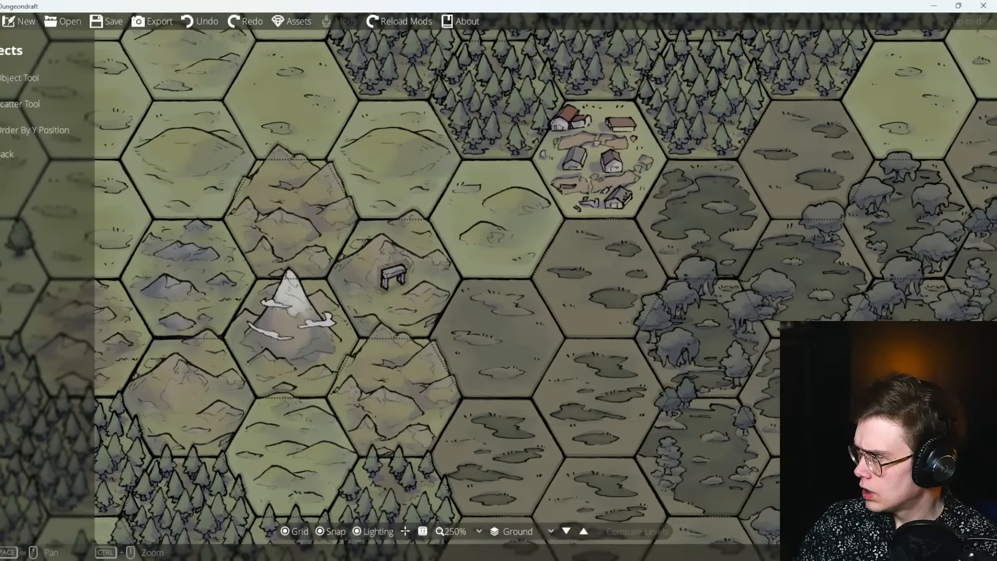
left_click(37, 78)
scroll(919, 312, "up", 3)
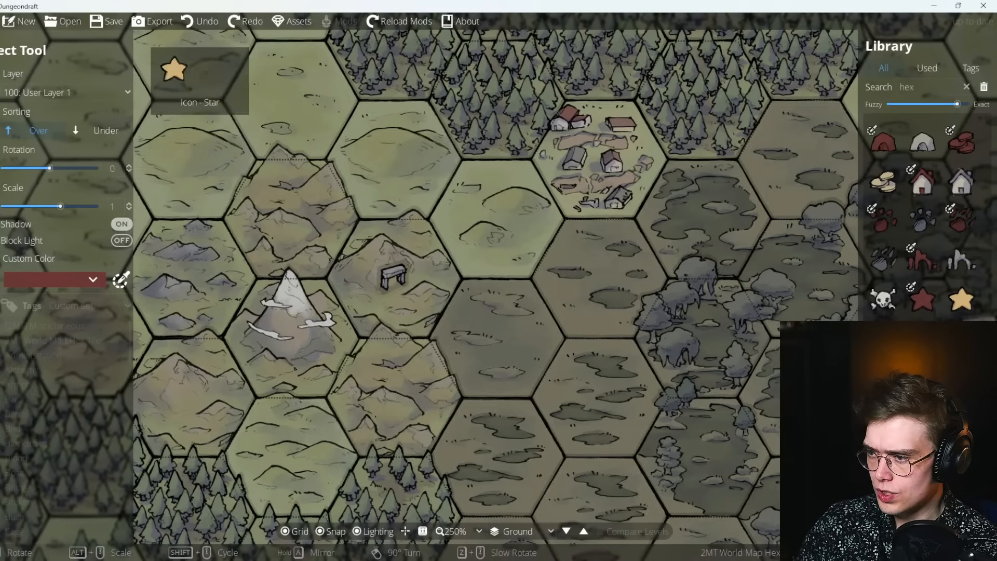
scroll(905, 305, "down", 5)
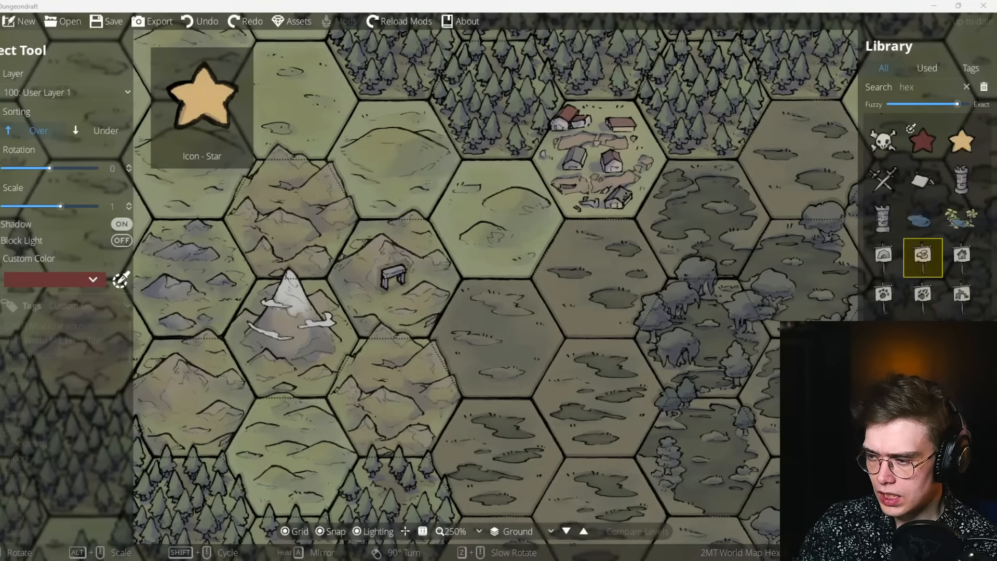
left_click(906, 303)
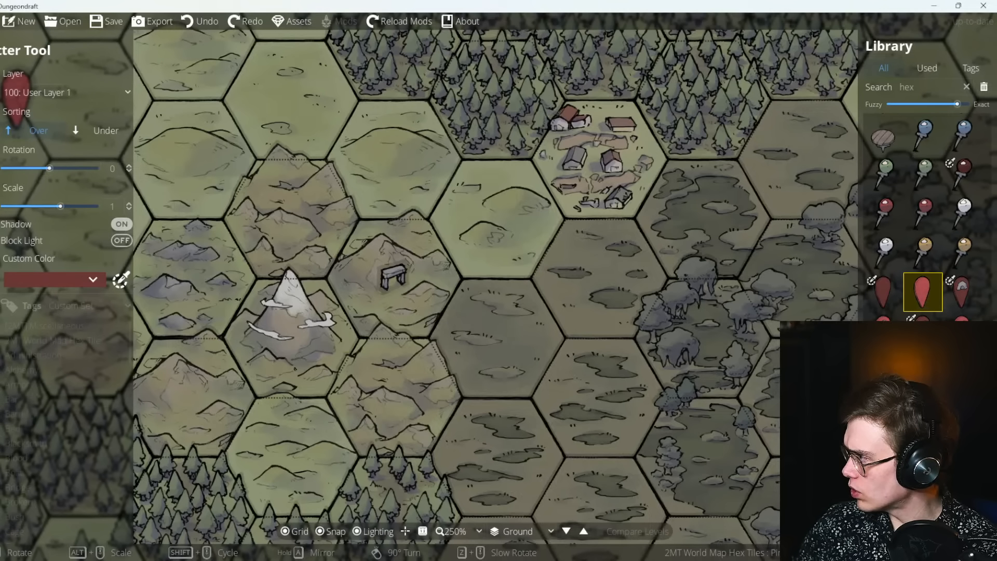
left_click(2, 99)
left_click(2, 67)
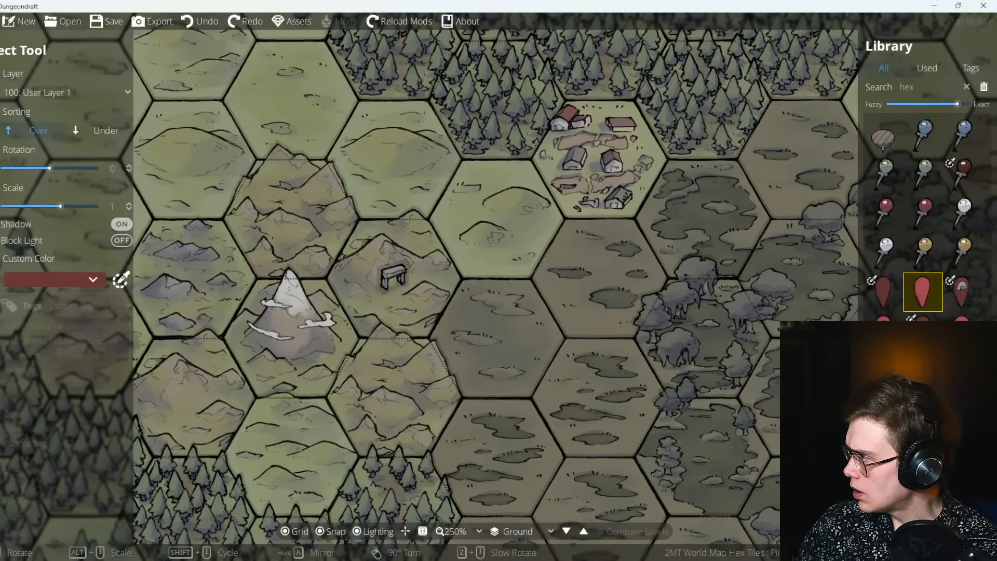
left_click_drag(505, 320, 477, 323)
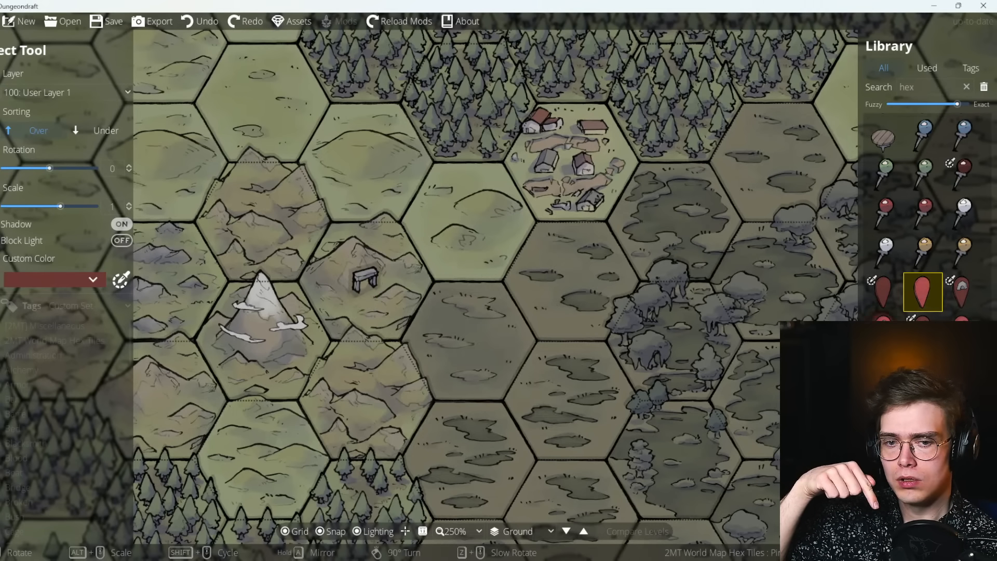
Preview blue and yellow round-headed pins over the stone-table mountain hex and the village hex.
scroll(923, 285, "up", 3)
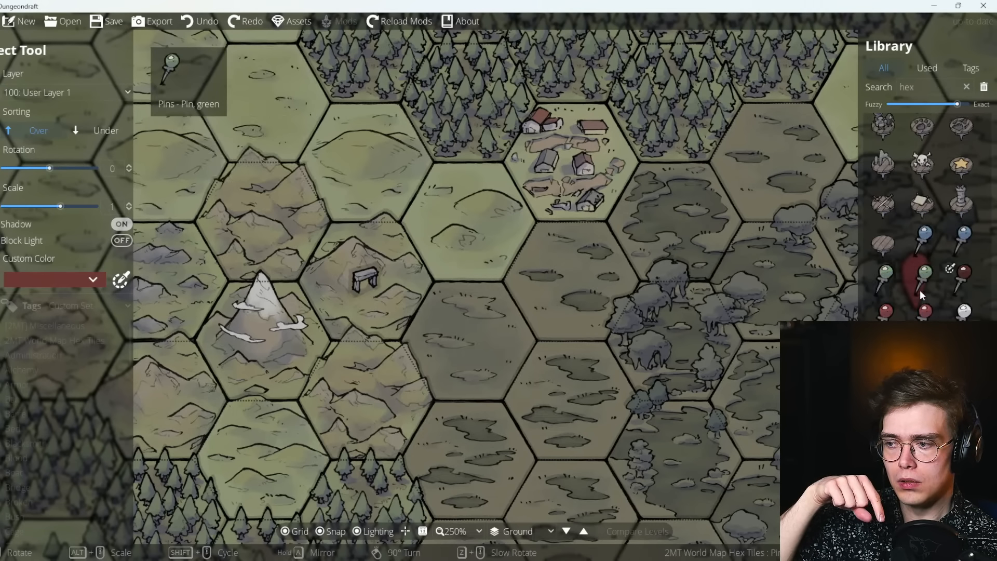
left_click(922, 234)
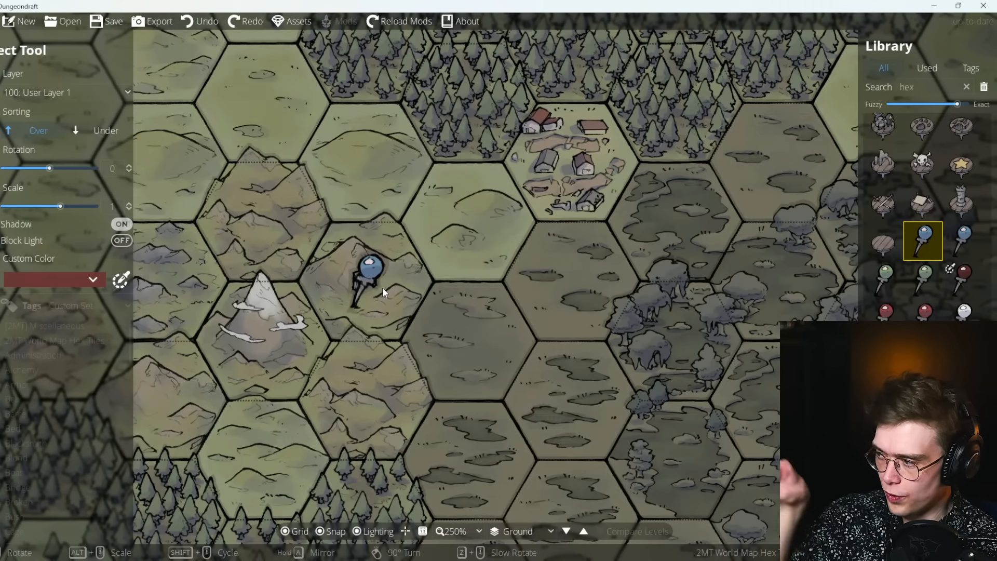
left_click(382, 288)
left_click(923, 239)
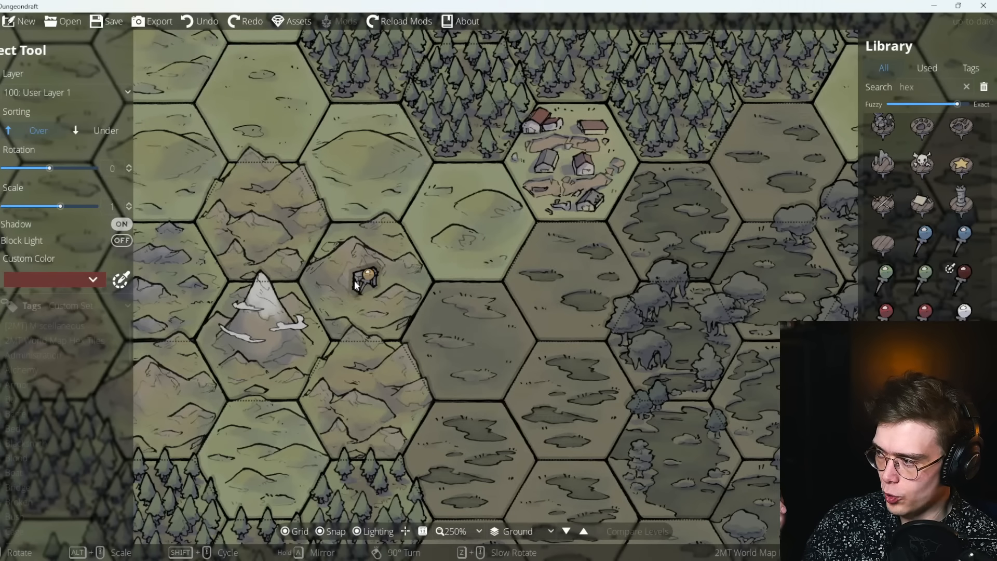
left_click(922, 394)
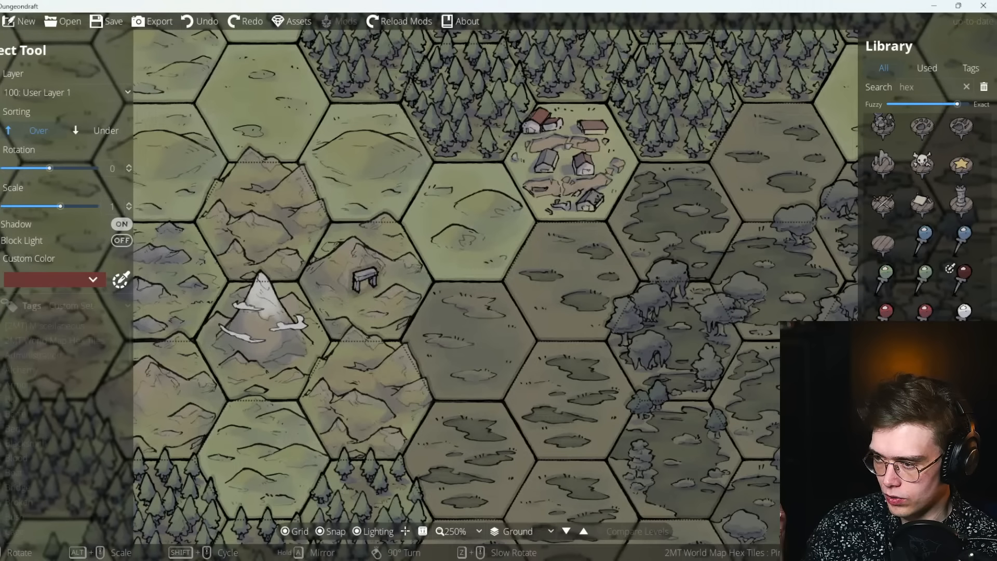
left_click(961, 354)
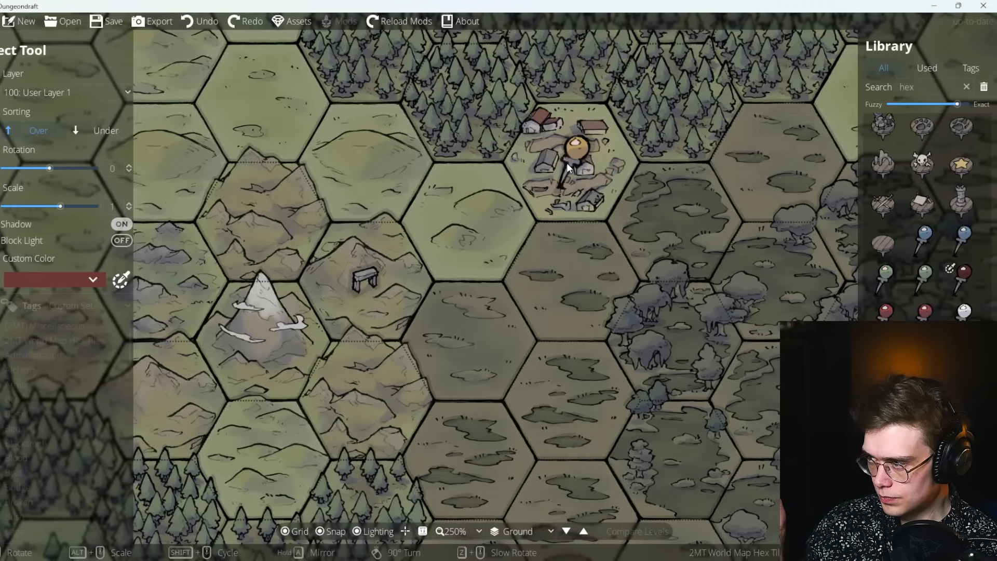
Pick the blue water icon from the library and preview it over the skull-marked hex.
scroll(922, 218, "down", 5)
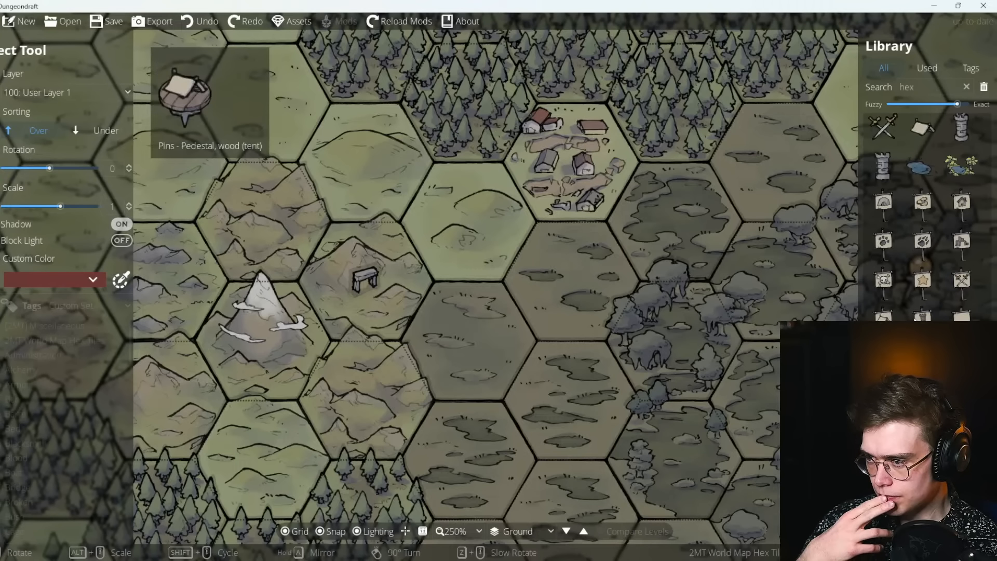
scroll(914, 214, "up", 4)
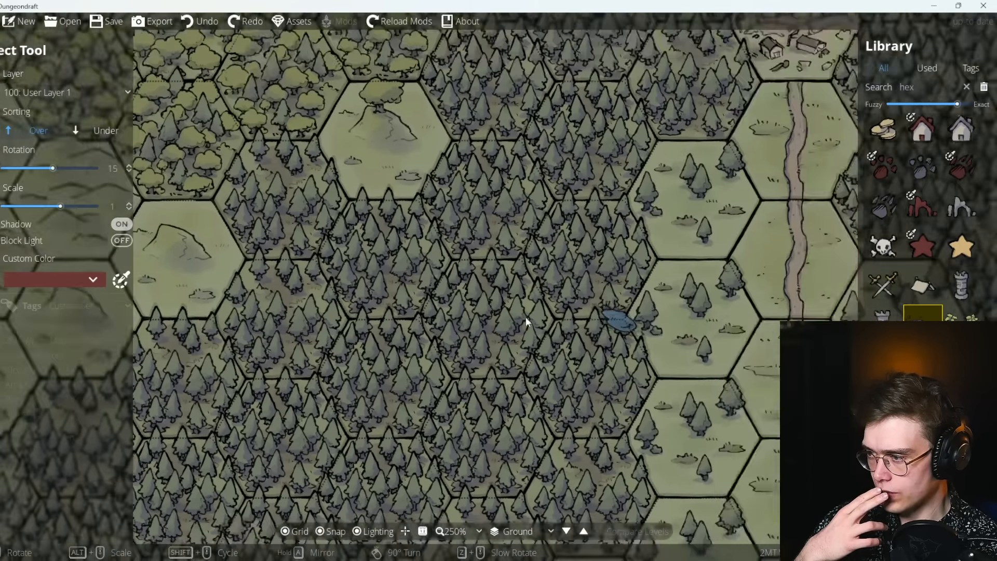
left_click_drag(526, 317, 484, 449)
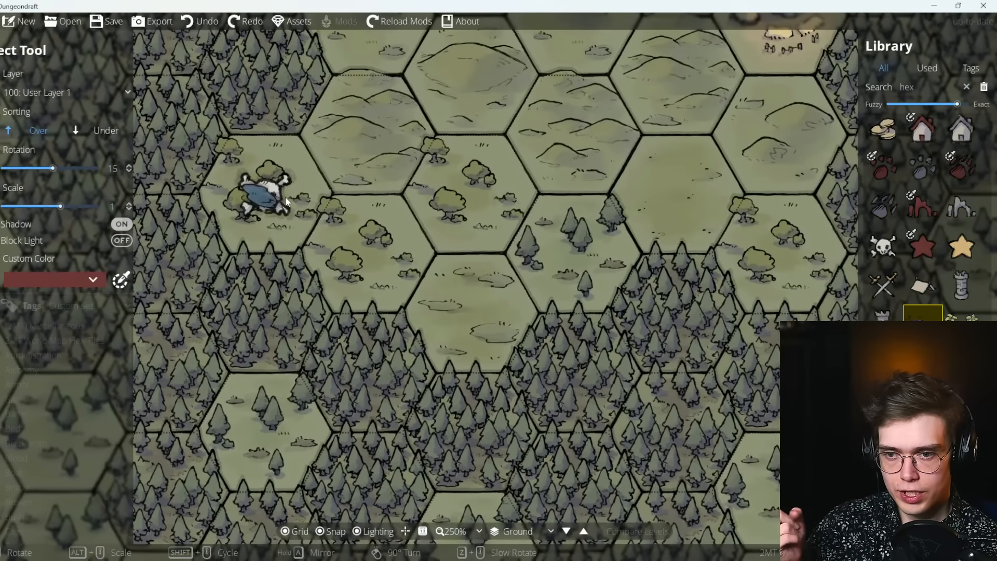
Place the red colorable ruins icon on the sparse-pine hex within the dark forest south-east of the skull hex.
left_click_drag(278, 316, 301, 229)
left_click_drag(284, 332, 294, 264)
scroll(958, 278, "up", 2)
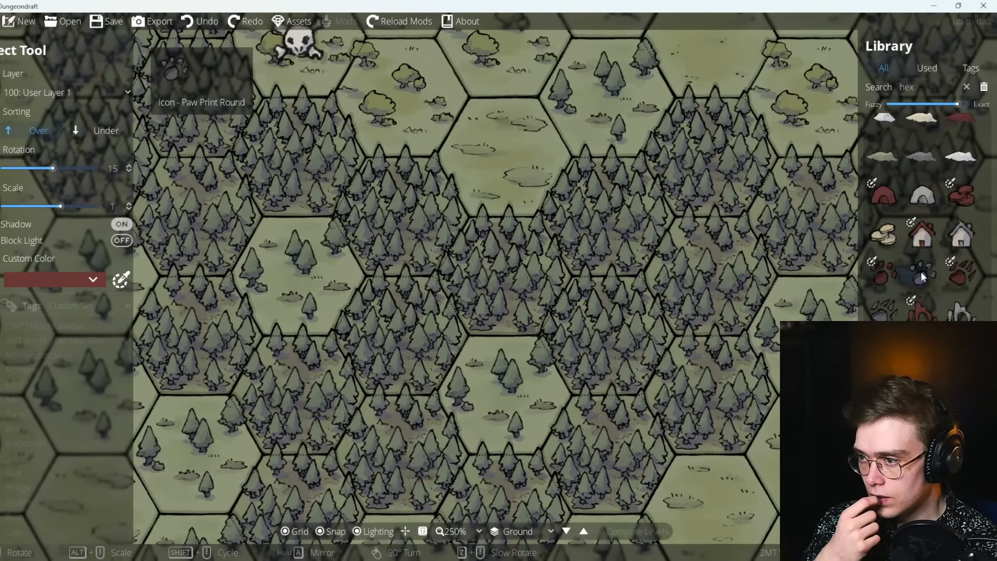
left_click(923, 308)
scroll(491, 395, "down", 1)
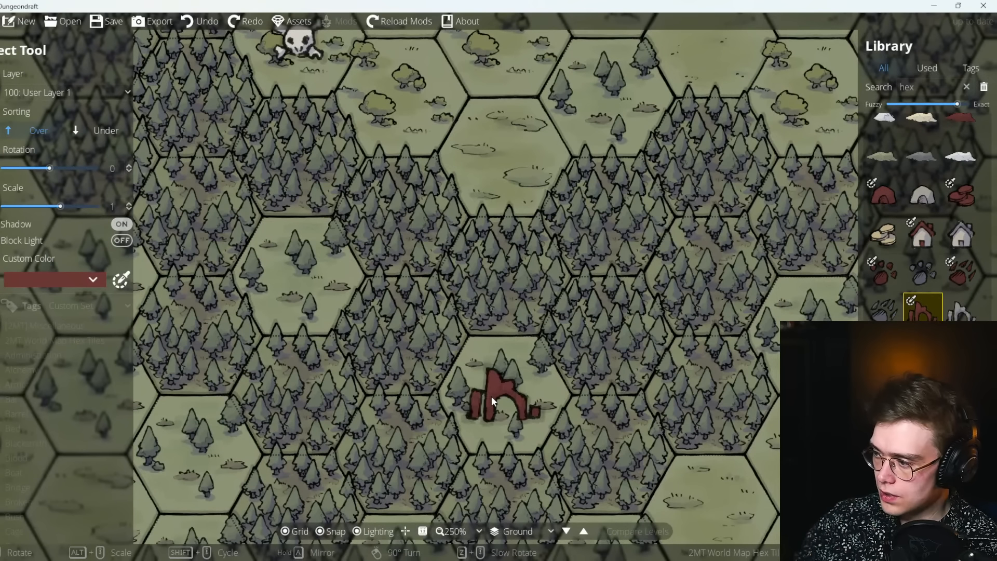
left_click(491, 396)
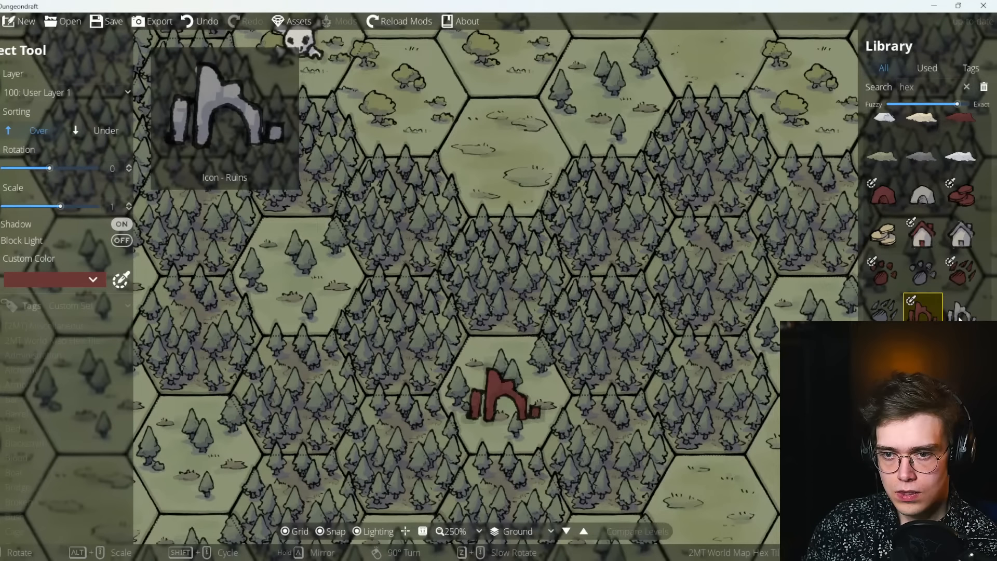
Browse the library's pins and title banners, and place the palm oasis on the light-tree hex south of the windmill.
scroll(955, 299, "down", 5)
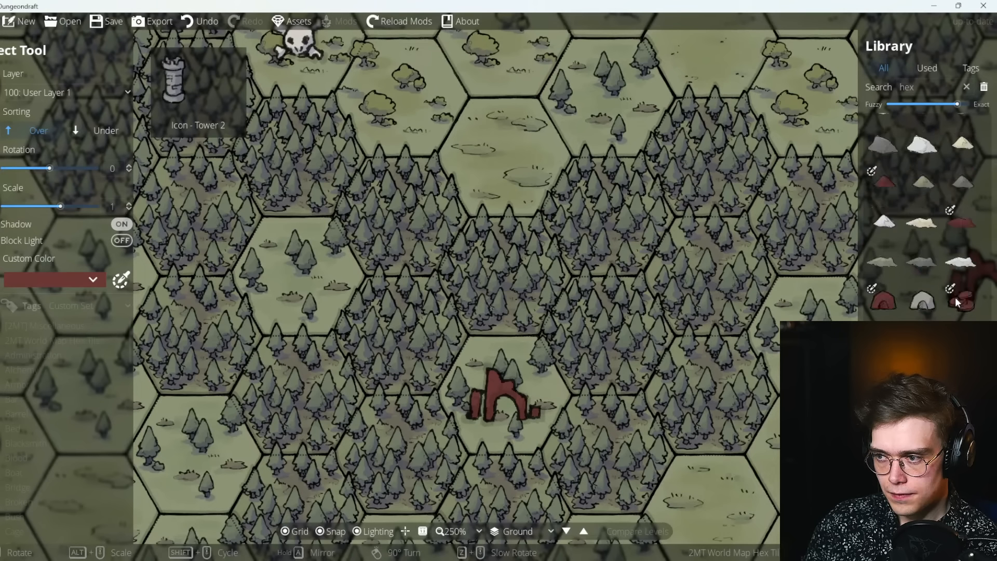
scroll(954, 297, "down", 5)
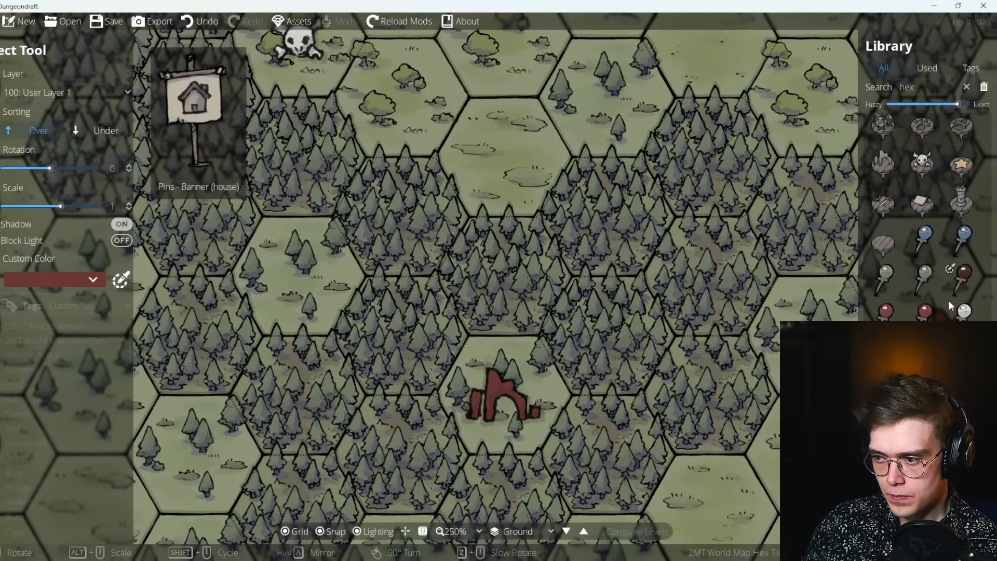
scroll(948, 300, "down", 5)
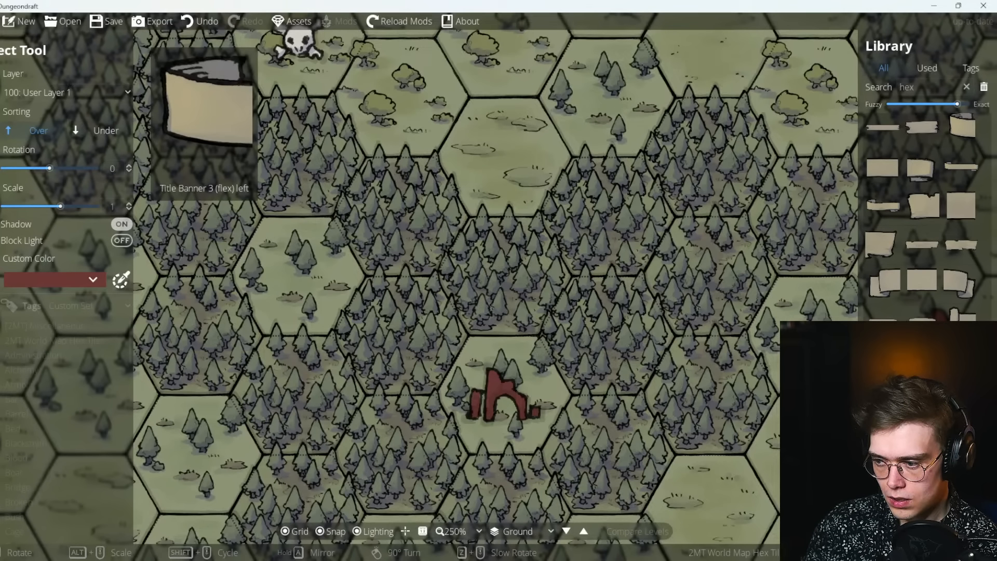
scroll(948, 298, "up", 12)
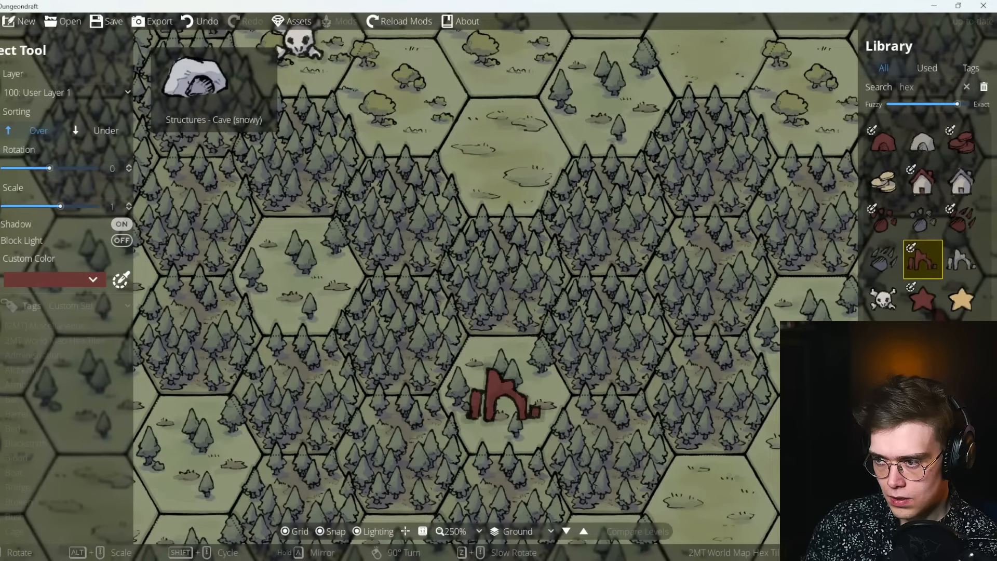
left_click(922, 397)
left_click_drag(686, 266, 359, 443)
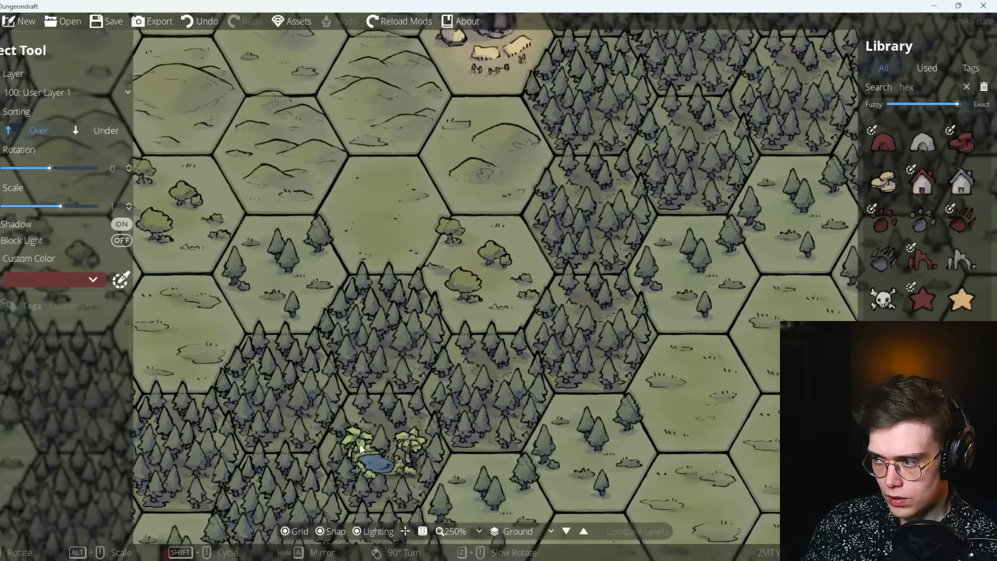
left_click(481, 261)
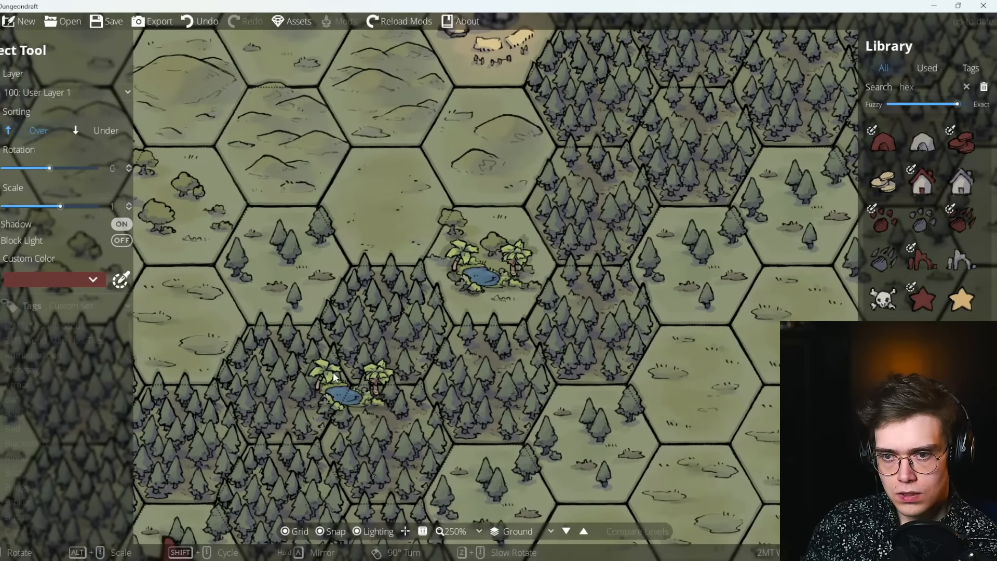
Try placing the crossed-swords icon on the north-western light-tree hex above the hills.
left_click_drag(317, 332, 262, 519)
left_click_drag(388, 213, 548, 154)
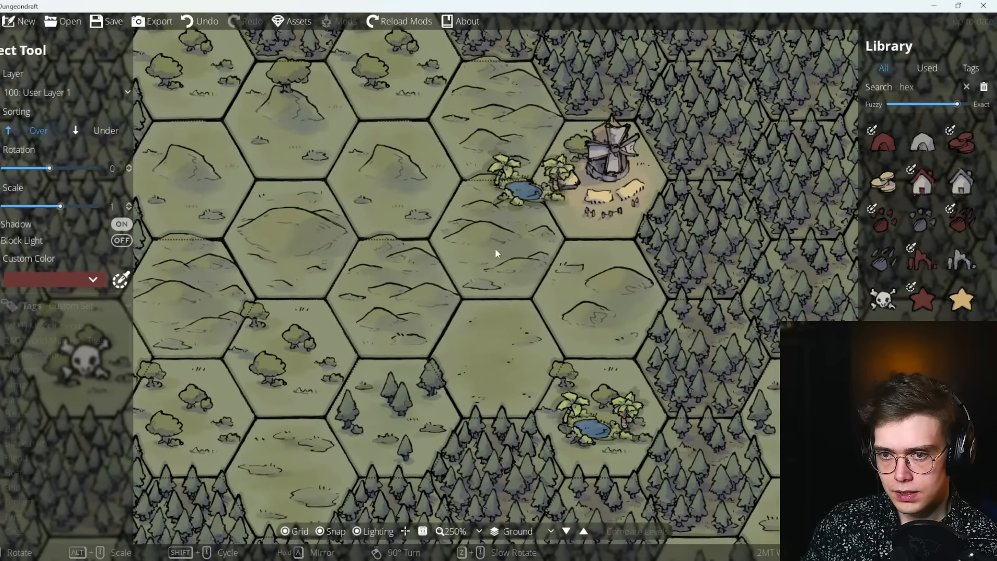
left_click_drag(472, 329, 546, 385)
left_click_drag(484, 186, 501, 255)
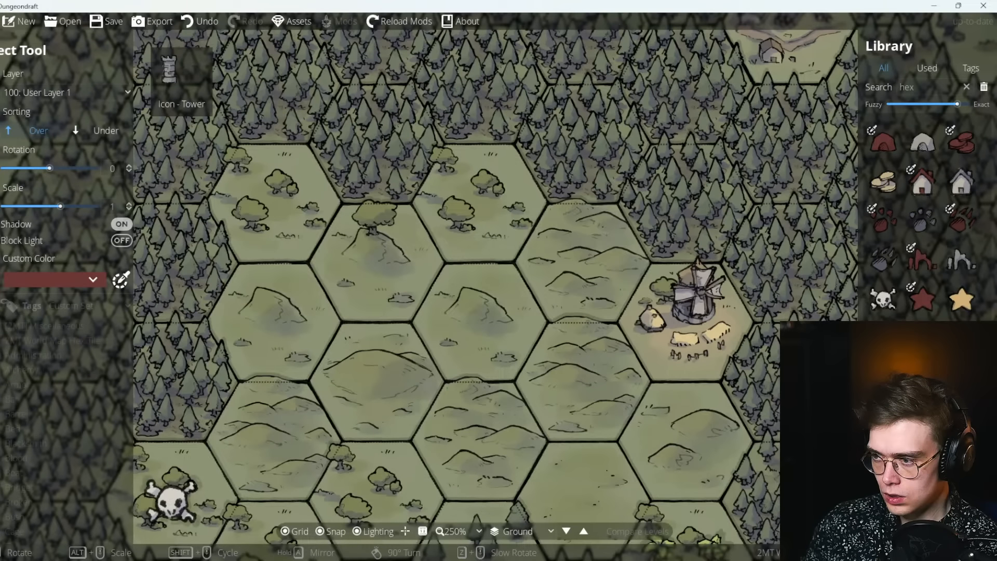
left_click(883, 338)
left_click(282, 208)
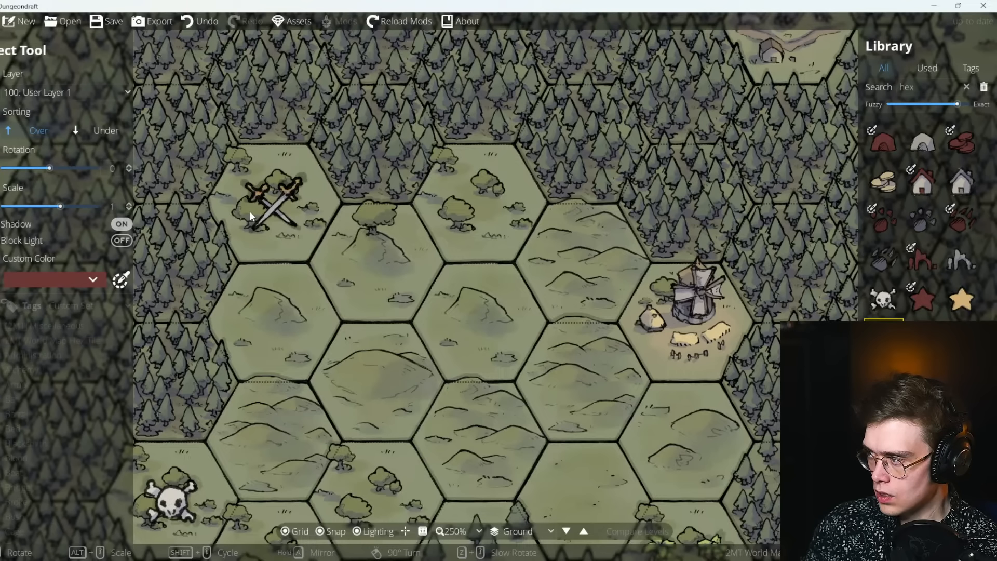
Try placing the grey ruins icon on the northern light-tree hex west of the windmill.
left_click(923, 299)
left_click(951, 259)
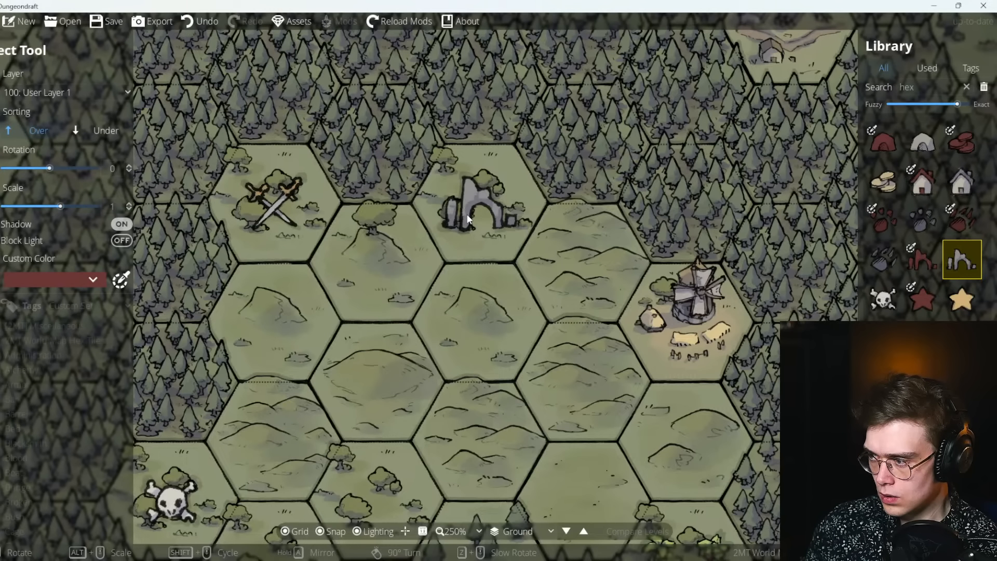
left_click(467, 215)
Undo the northern icon placements and place the crossed-swords icon, rotated 15 degrees, on the sparse-pine hex south of the skull.
mouse_move(374, 382)
left_mouse_down()
mouse_move(388, 321)
mouse_move(335, 319)
mouse_move(348, 272)
mouse_move(411, 215)
left_mouse_up()
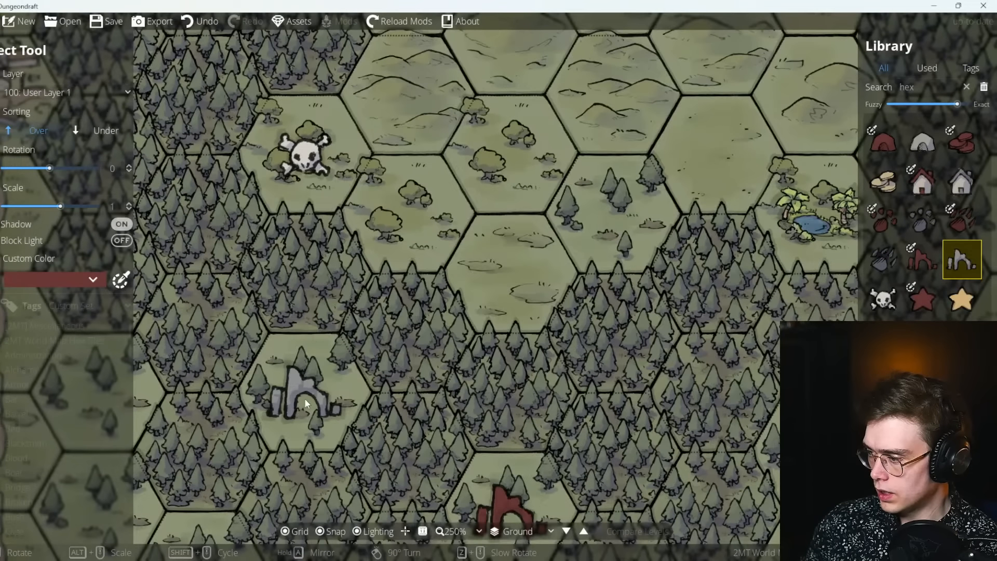
left_click(961, 182)
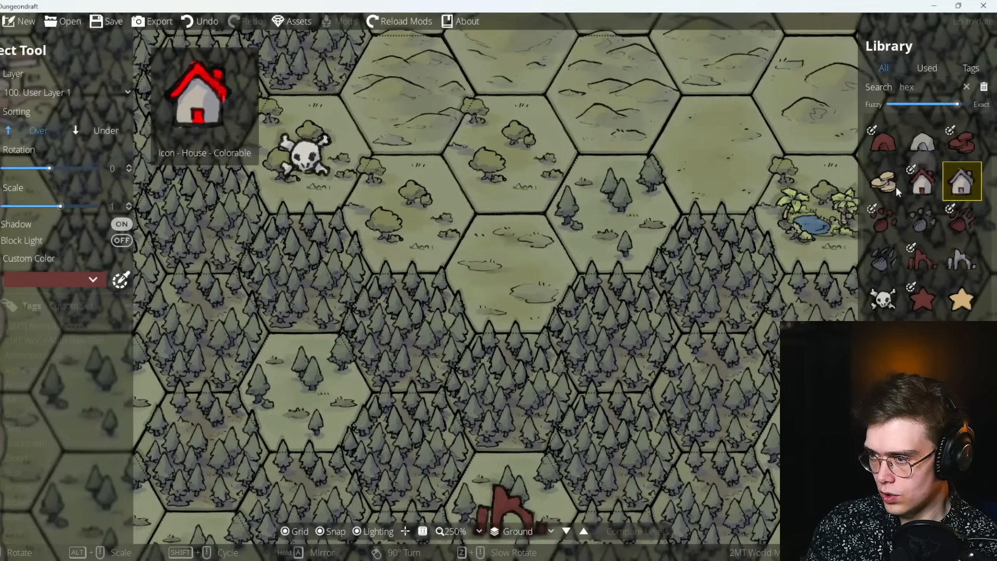
left_click(883, 332)
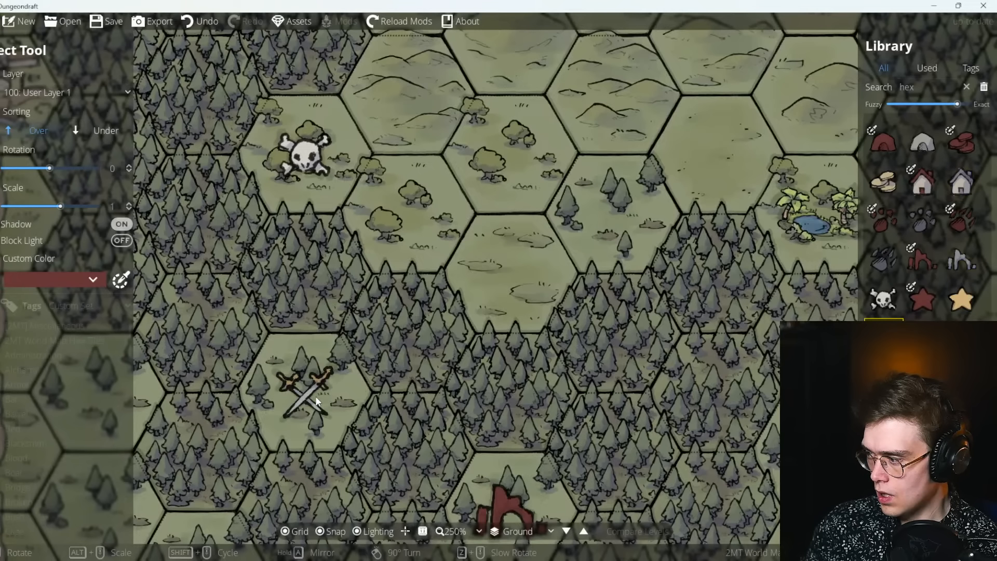
scroll(445, 195, "up", 1)
left_click_drag(445, 195, 347, 508)
left_click(200, 22)
left_click_drag(307, 355, 417, 60)
left_click(301, 409)
Place the grey ruins icon at 0 degrees rotation on the light-tree hex north-west of the windmill.
left_click(923, 334)
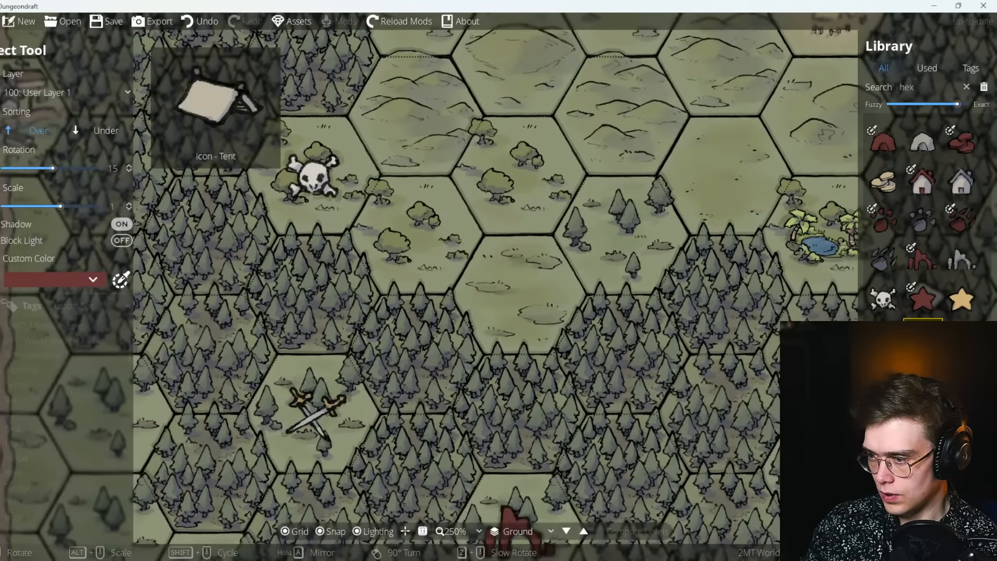
left_click(962, 260)
left_click_drag(669, 179, 422, 447)
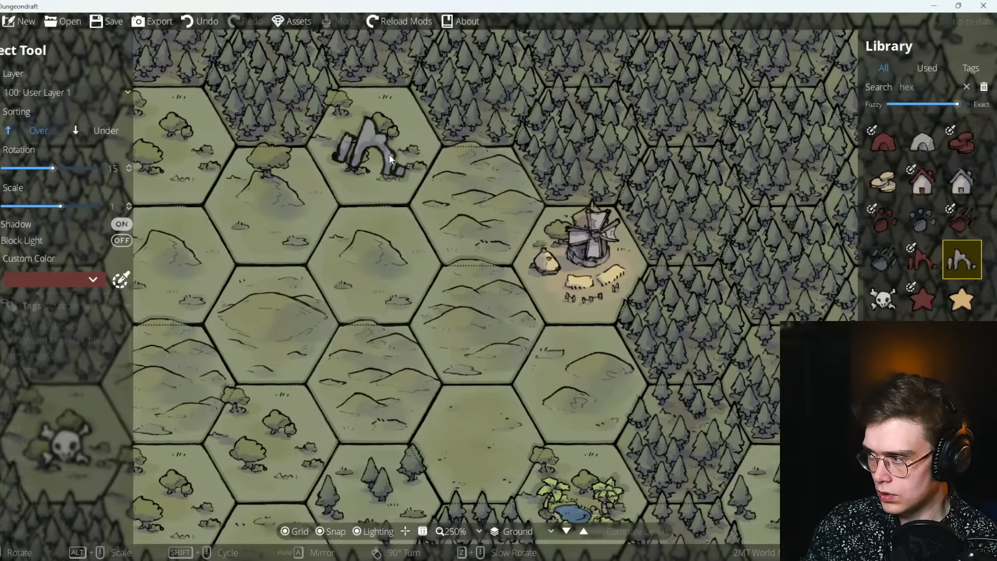
scroll(381, 153, "down", 1)
left_click(377, 153)
Place the grey round paw print icon on the light-tree hex west of the grey ruins.
left_click(923, 231)
left_click_drag(644, 259, 898, 306)
left_click(427, 191)
Preview the colorable house icon over the light-tree hex east of the skull and the mountain clearing in the green forest.
left_click_drag(635, 418, 502, 326)
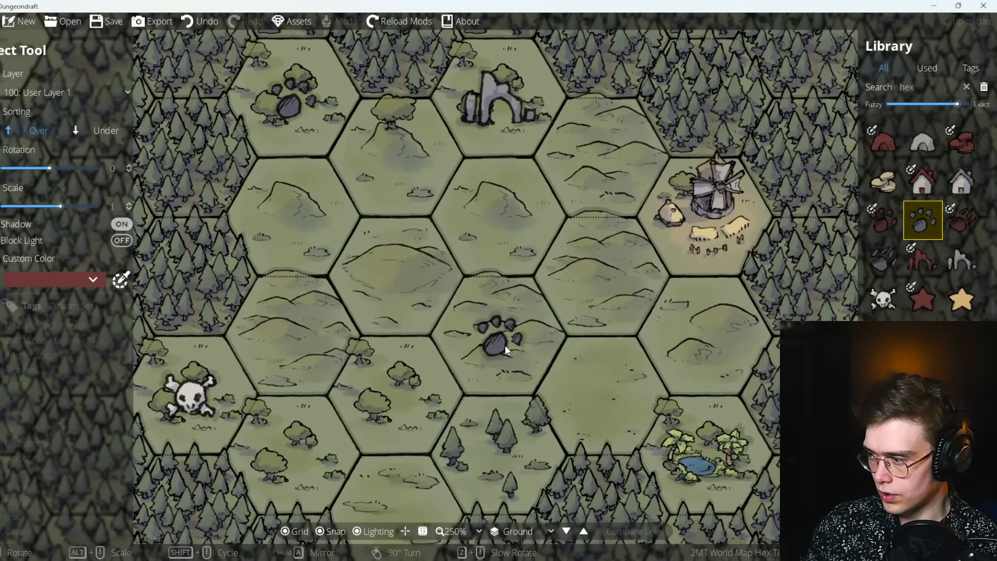
scroll(503, 344, "down", 5)
scroll(457, 272, "up", 3)
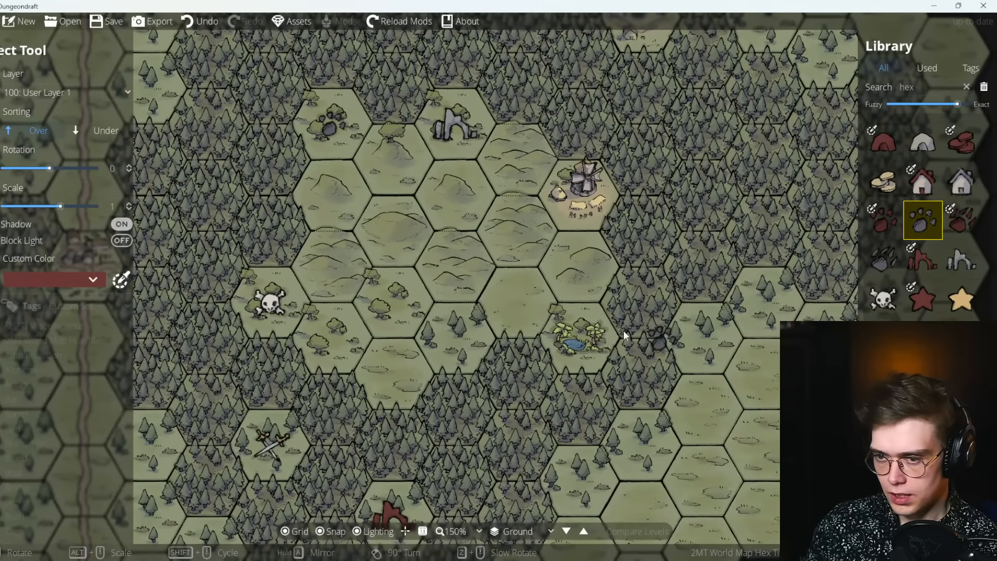
left_click_drag(506, 307, 556, 308)
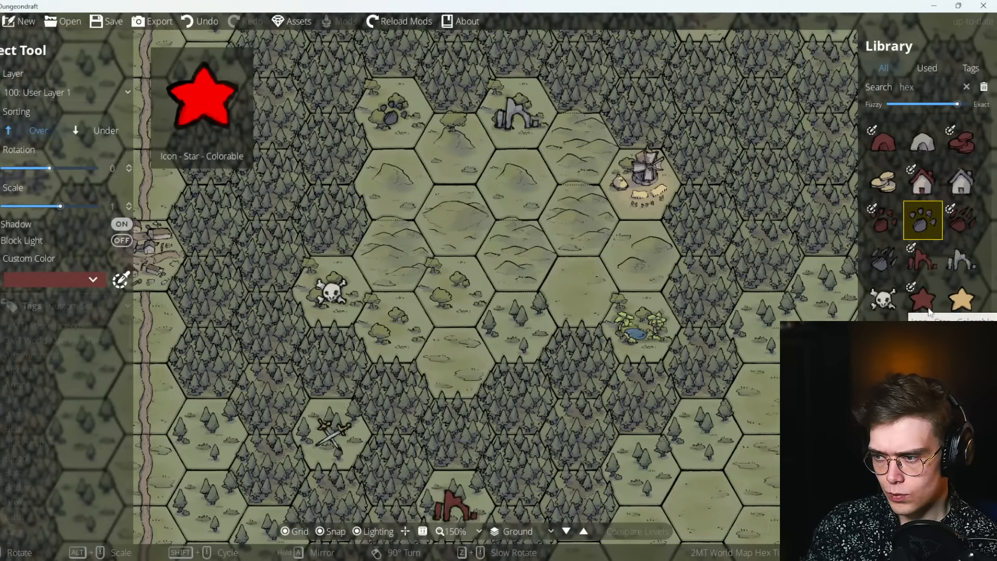
left_click(922, 181)
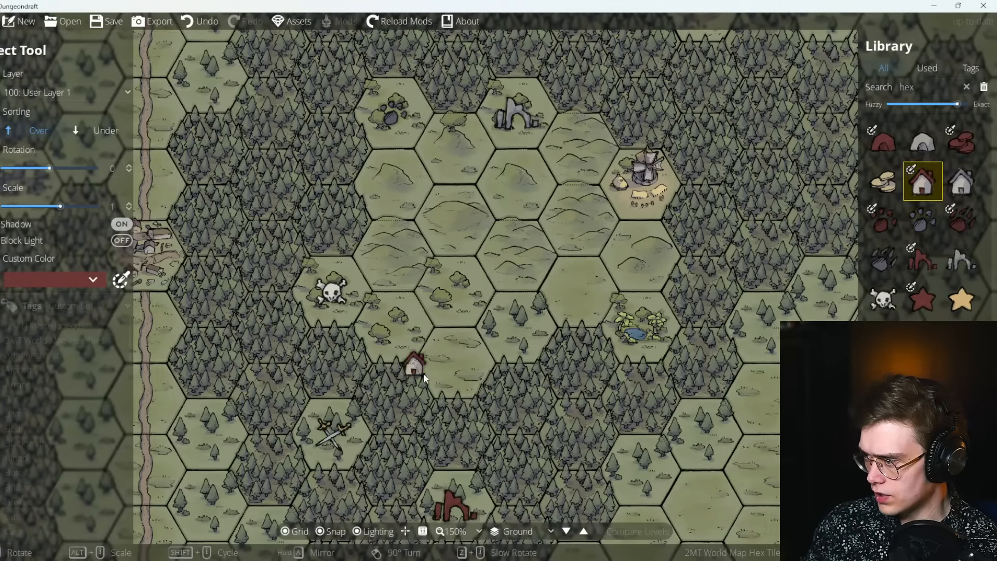
left_click_drag(459, 354, 445, 274)
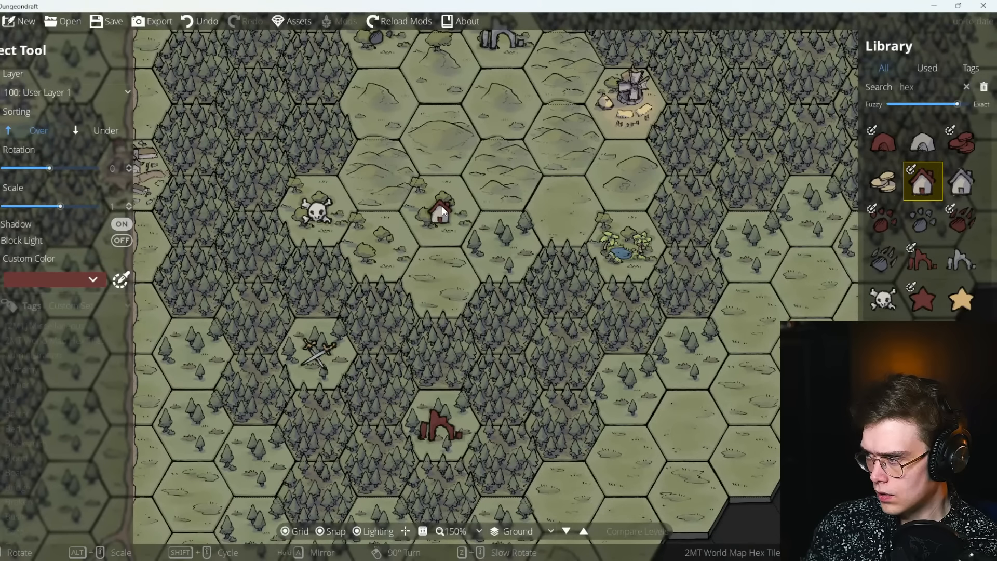
left_click_drag(459, 326, 438, 481)
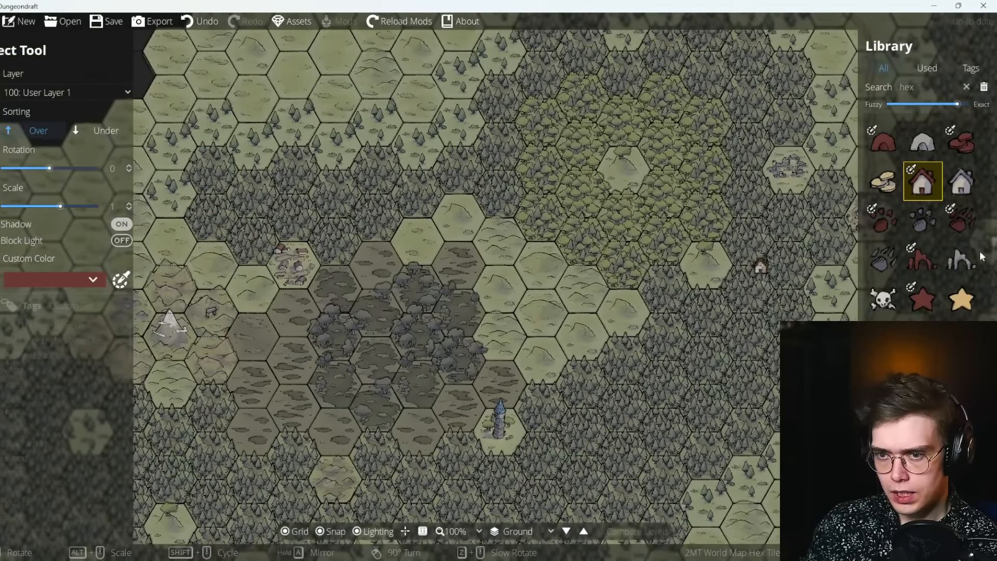
mouse_move(982, 257)
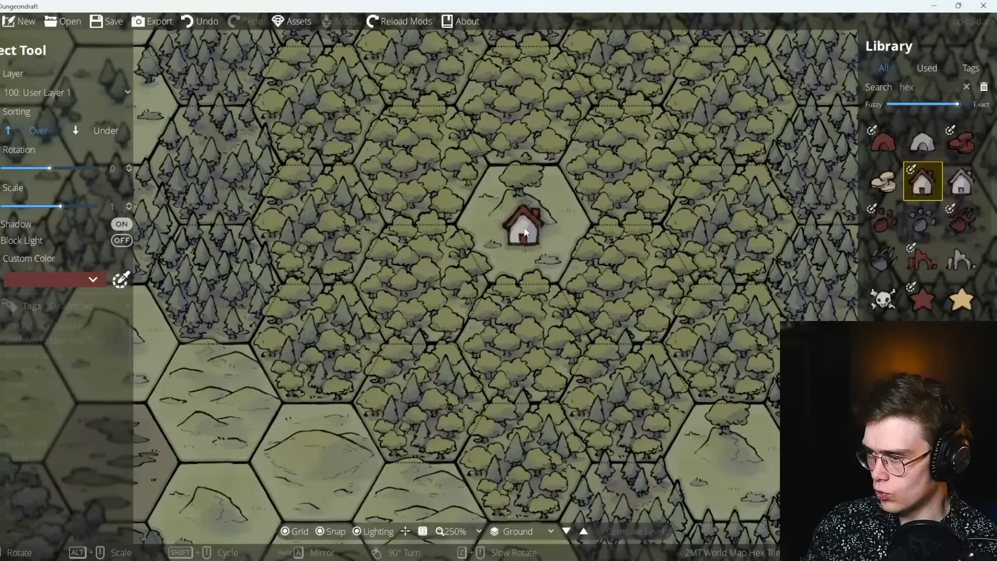
mouse_move(917, 188)
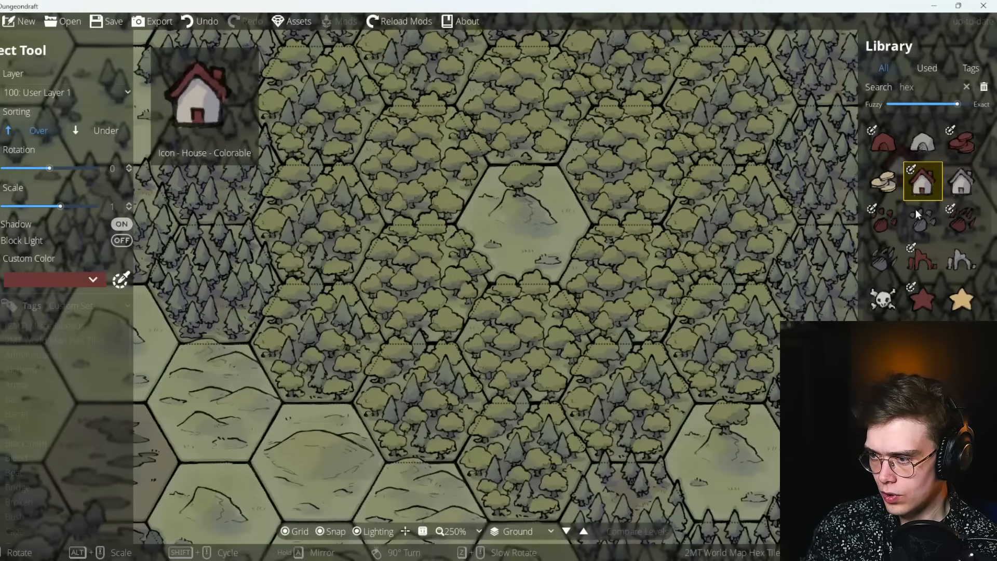
Preview the large and small grey ruins structures over the mountain clearing in the green forest.
scroll(914, 208, "down", 8)
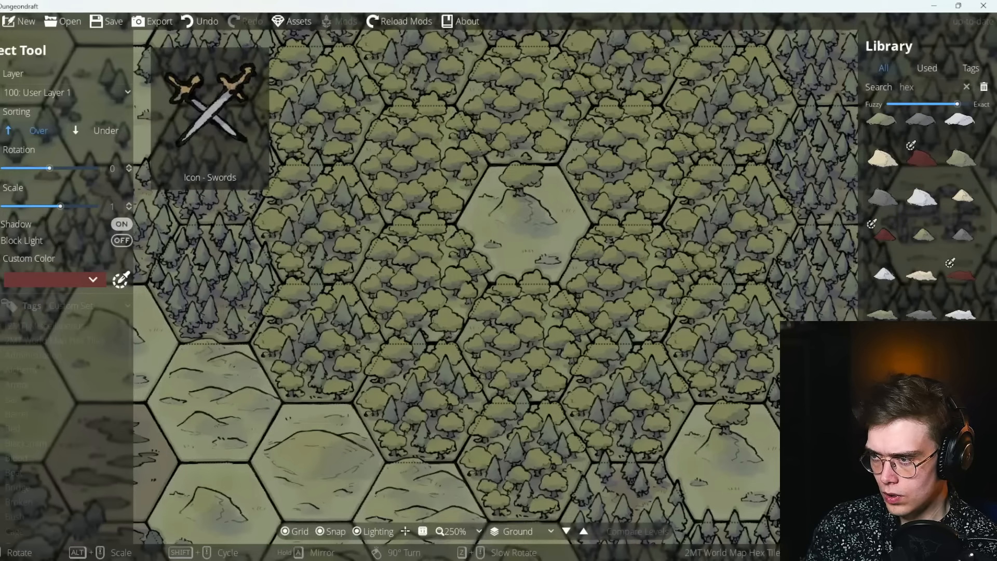
scroll(921, 216, "up", 8)
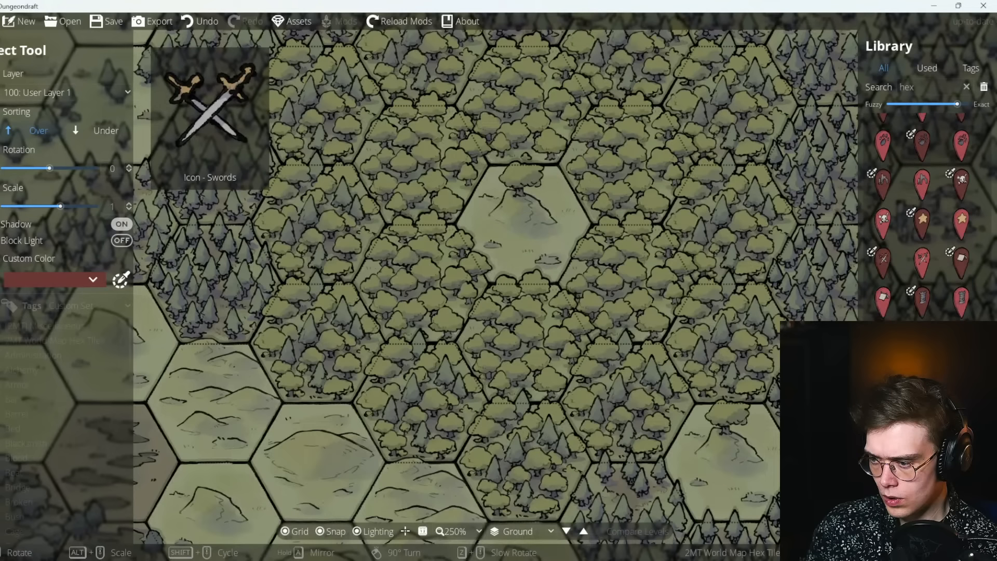
scroll(922, 215, "down", 4)
left_click(884, 301)
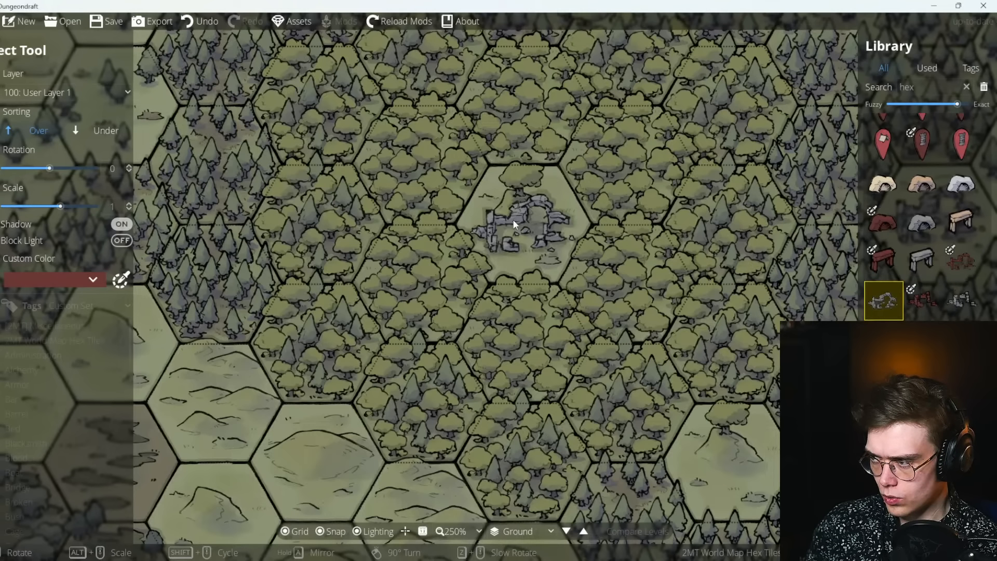
left_click(962, 301)
left_click(520, 221)
Place the grey cave structure on the mountain hex at the south-eastern edge of the green forest.
left_click_drag(545, 243, 590, 113)
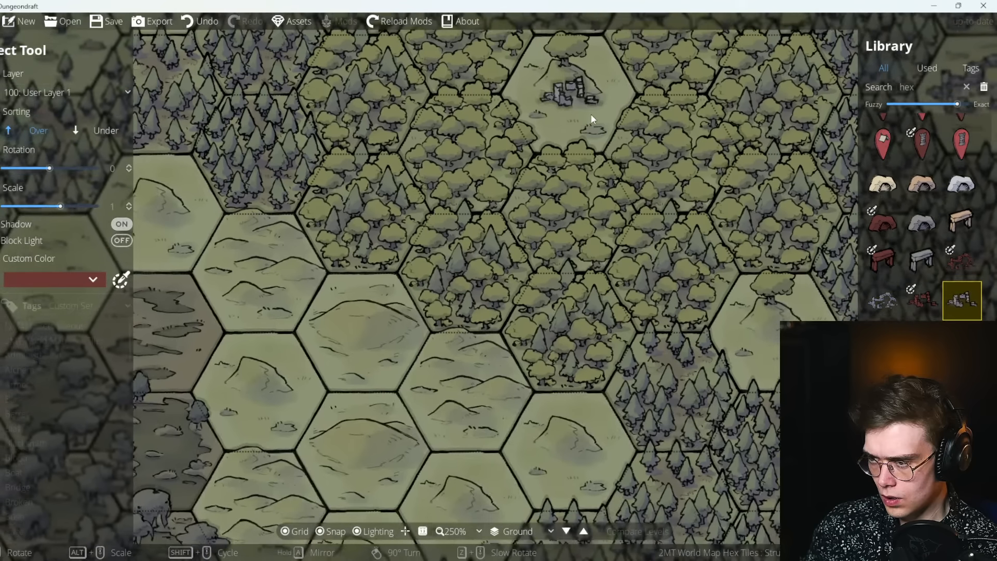
left_click(923, 222)
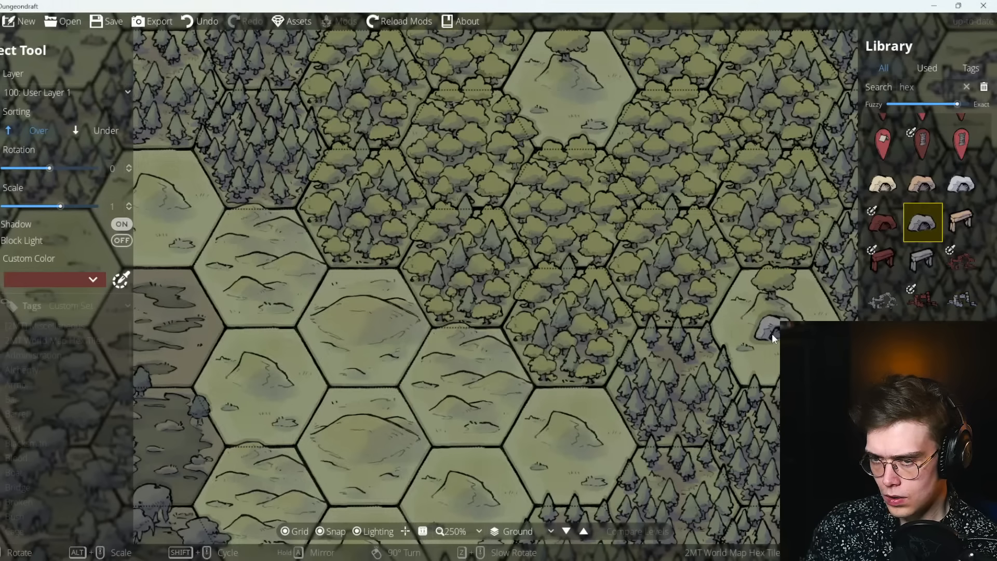
left_click(771, 333)
Preview the large grey ruins over the cave hex and look through the library's red pins, banners and icons.
left_click_drag(380, 191, 367, 243)
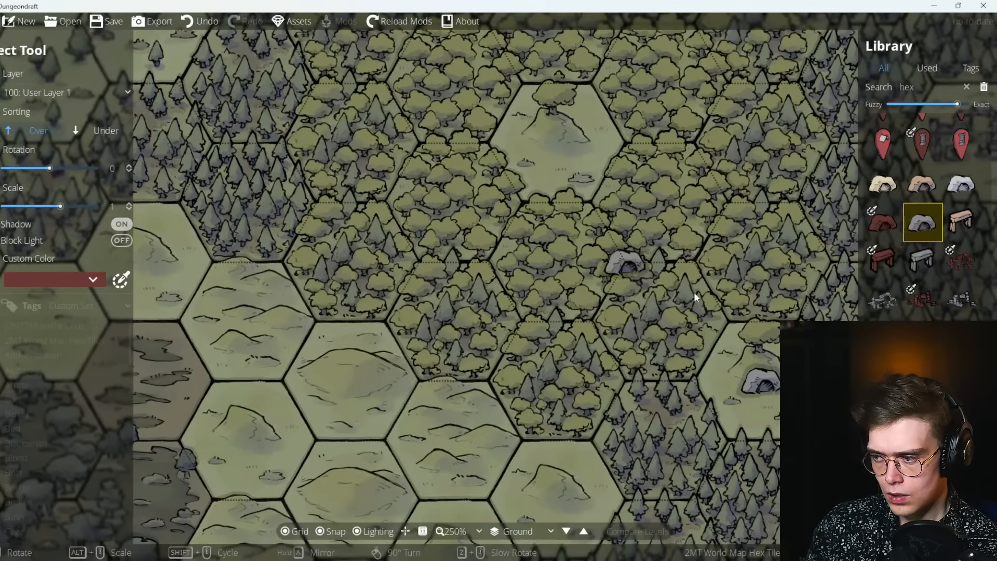
left_click(883, 302)
left_click_drag(612, 348, 215, 320)
left_click_drag(370, 360, 603, 313)
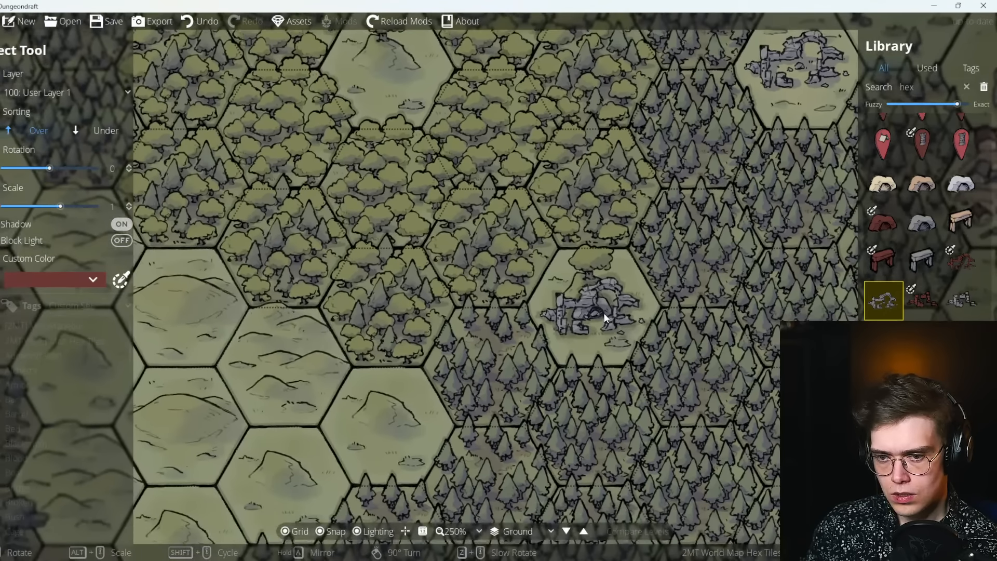
scroll(952, 291, "up", 8)
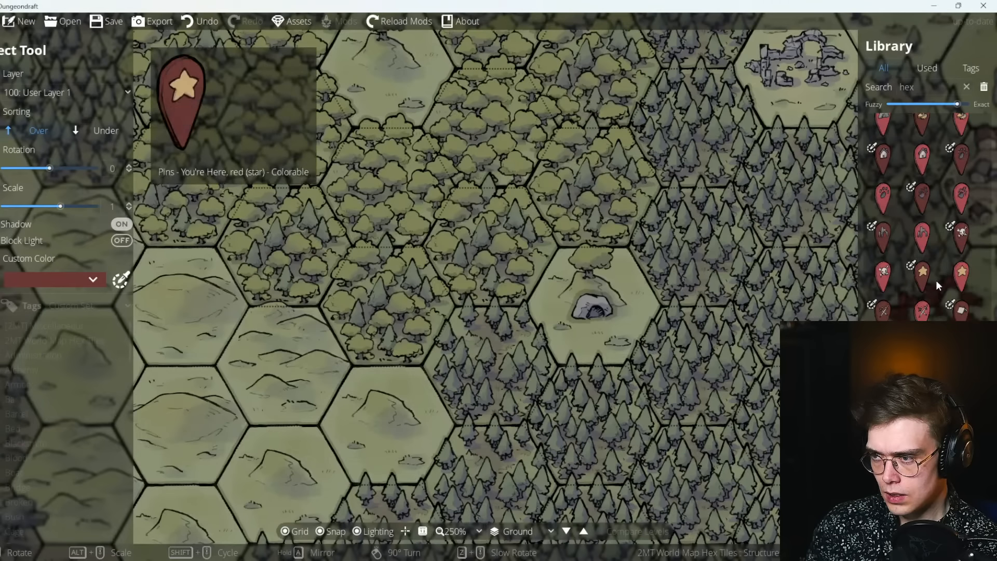
scroll(910, 285, "down", 8)
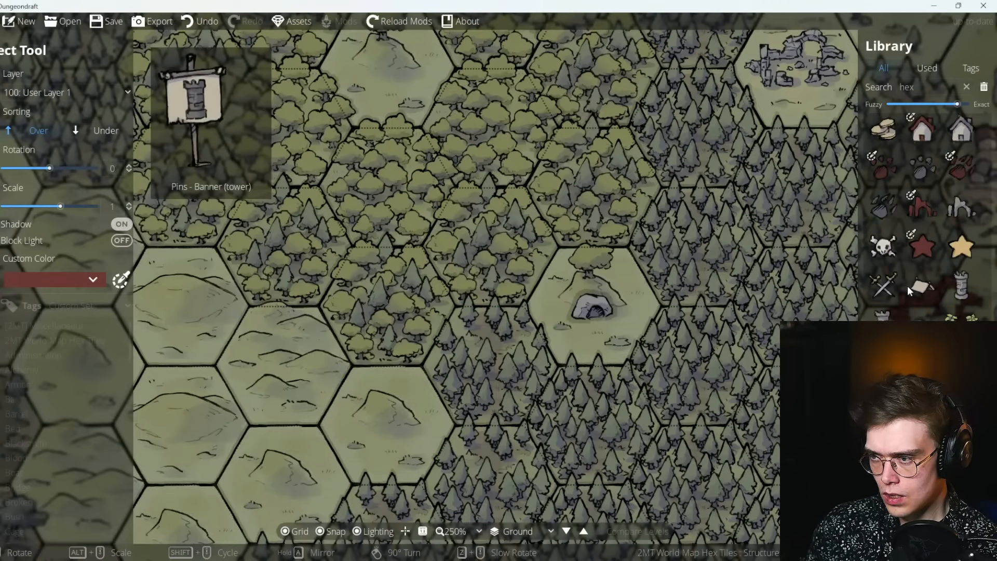
Preview the dark grey paw print icon over the mountain hex at the pine forest's edge and over the forest itself.
left_click_drag(323, 314, 391, 156)
scroll(440, 261, "up", 1)
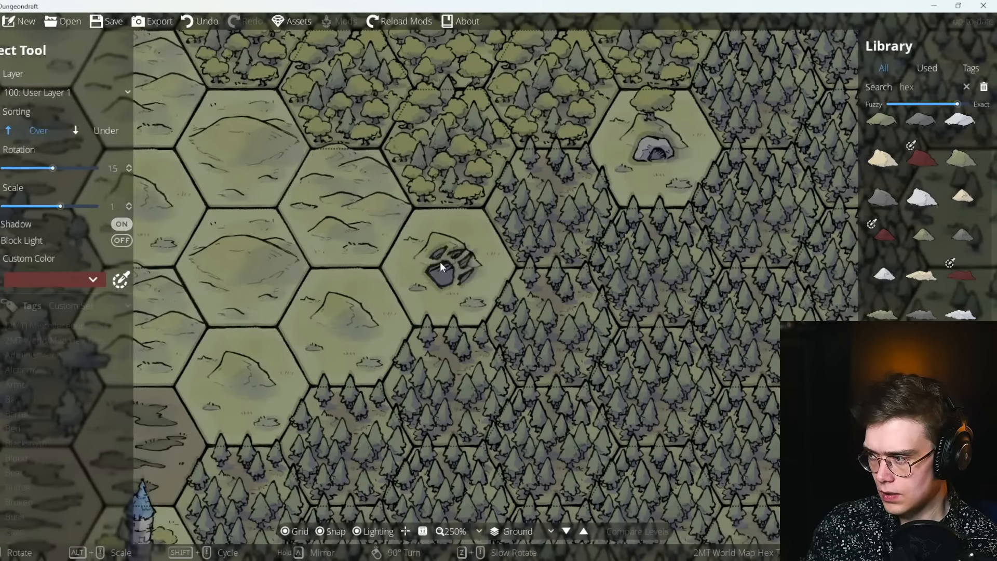
scroll(441, 262, "down", 2)
scroll(440, 262, "up", 1)
left_click_drag(440, 262, 477, 384)
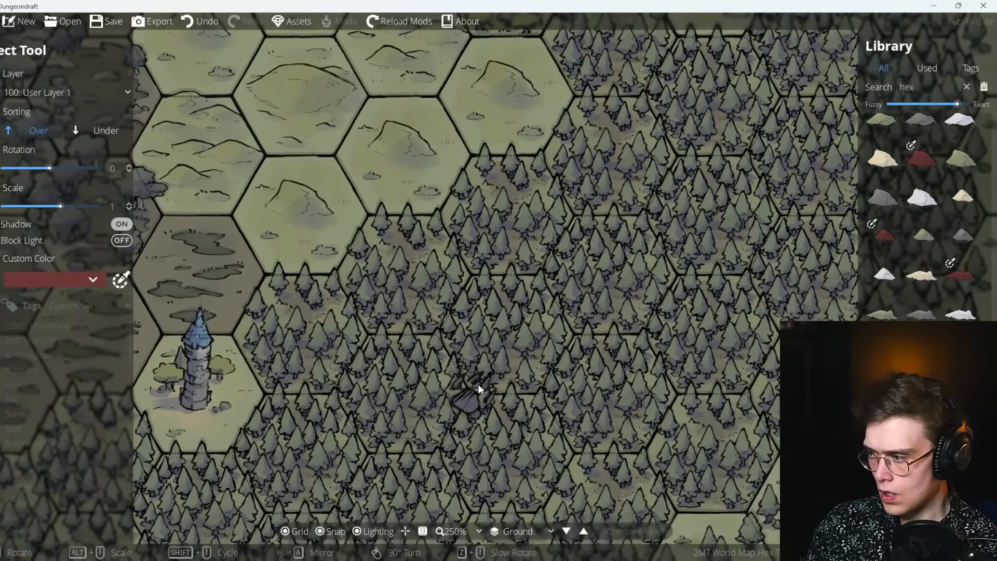
left_click_drag(667, 275, 759, 169)
Preview the coins icon over the hilly hex north of the blue-roofed tower, beside the swamp trees.
left_click_drag(318, 330, 473, 358)
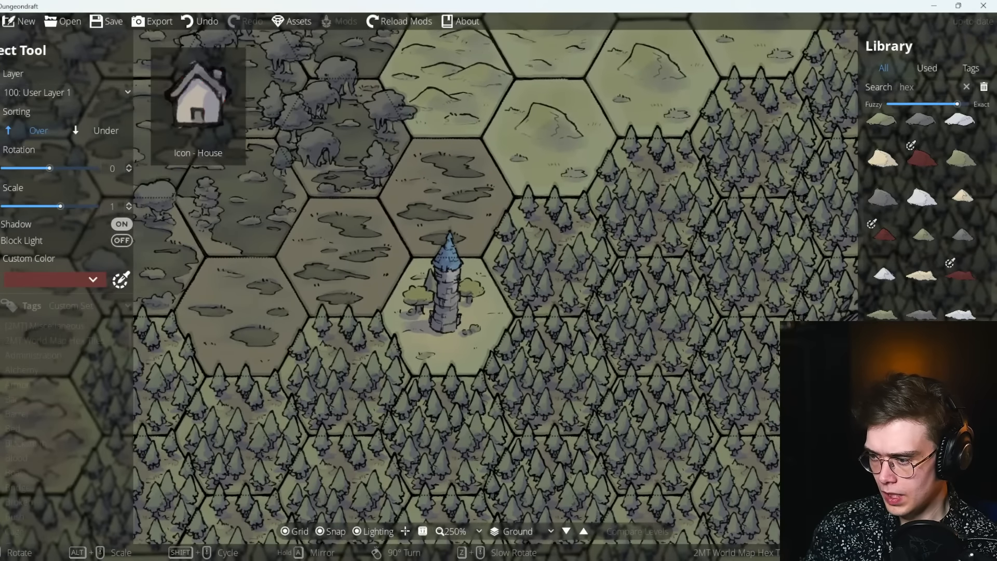
left_click_drag(475, 273, 402, 398)
left_click_drag(450, 349, 423, 460)
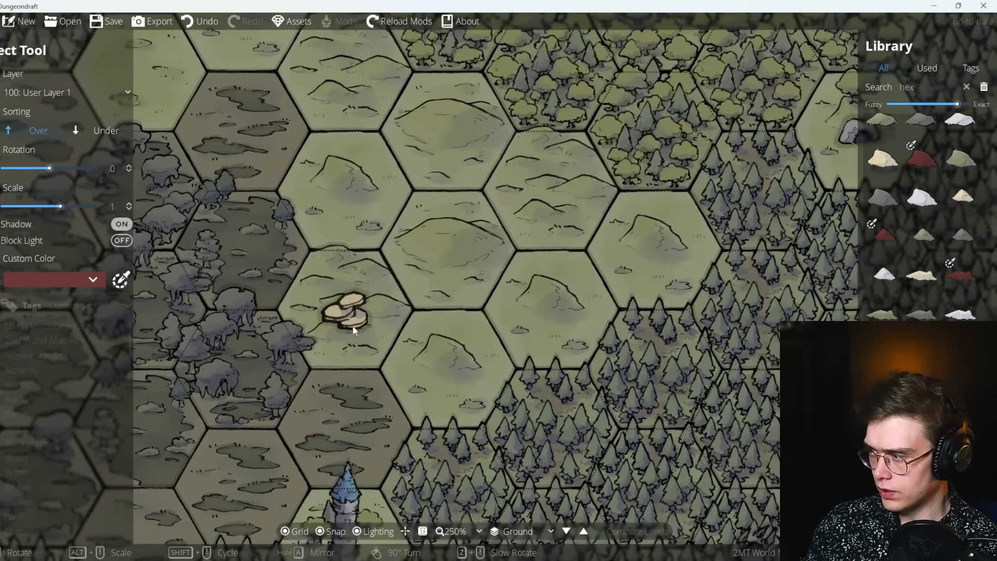
left_click_drag(351, 331, 416, 385)
scroll(922, 332, "down", 5)
scroll(923, 333, "up", 3)
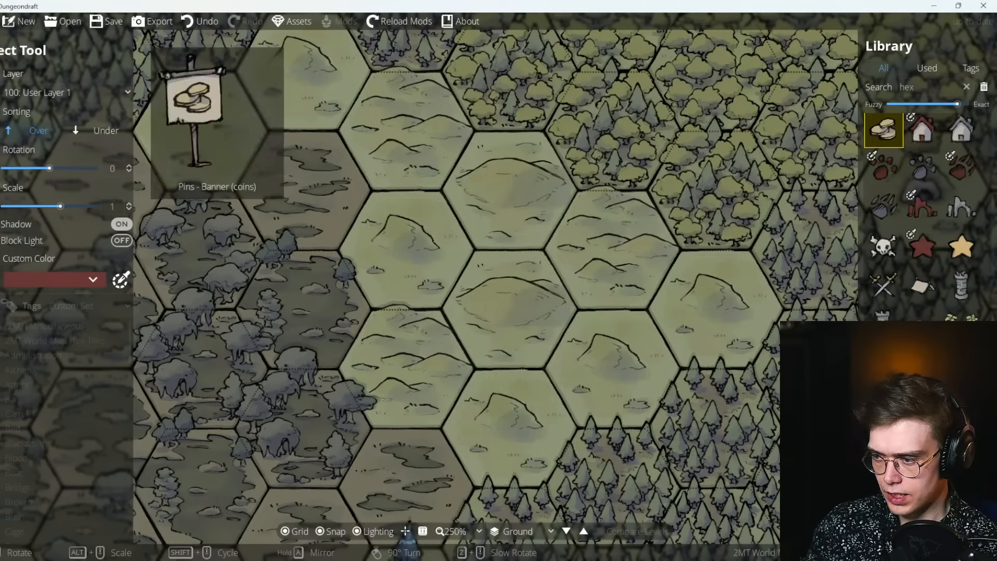
Place the blue pond on the middle of the three mountain hexes along the hills' south-eastern edge, undoing the trial placements elsewhere.
left_click(923, 325)
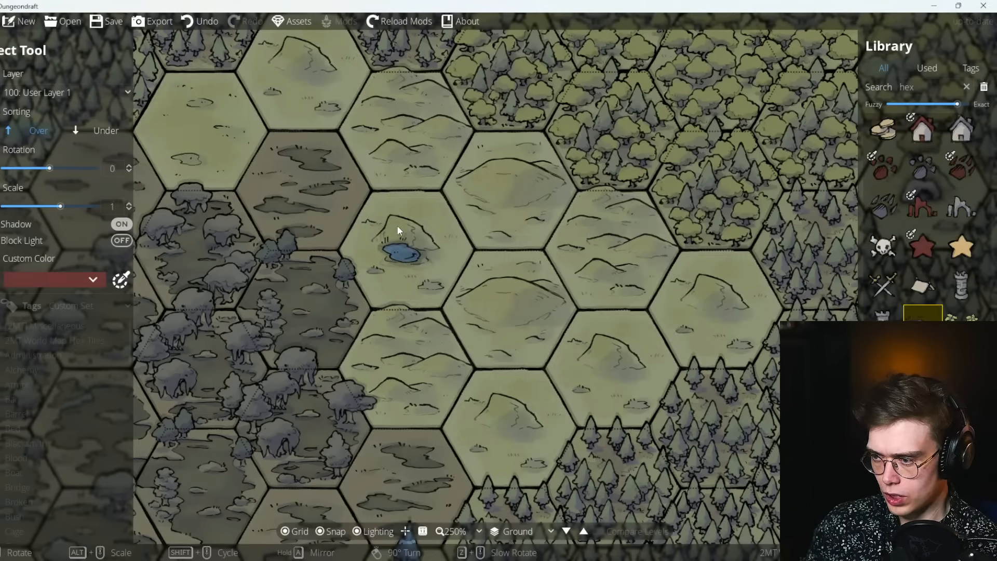
left_click(407, 269)
left_click_drag(382, 316, 311, 357)
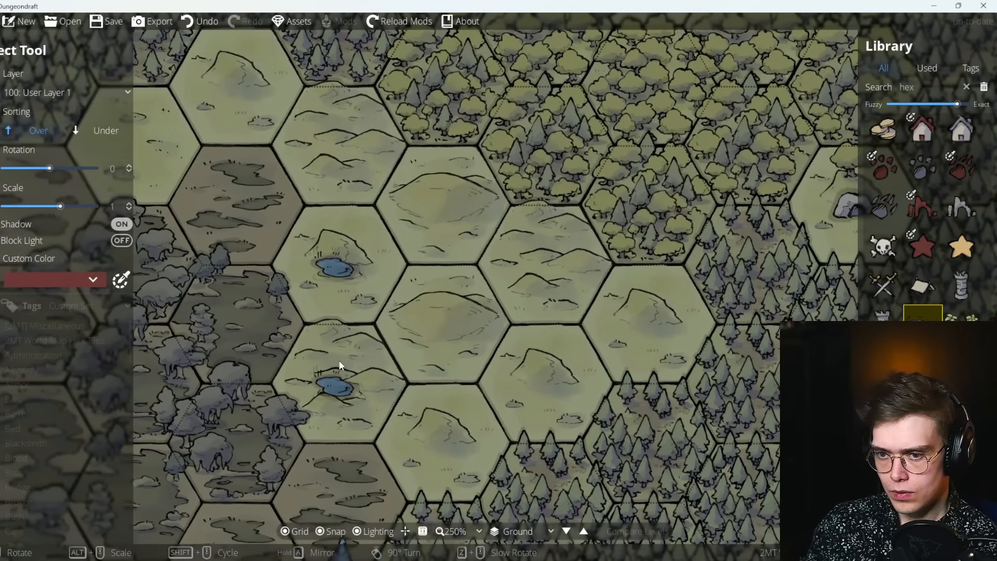
key("ctrl+z")
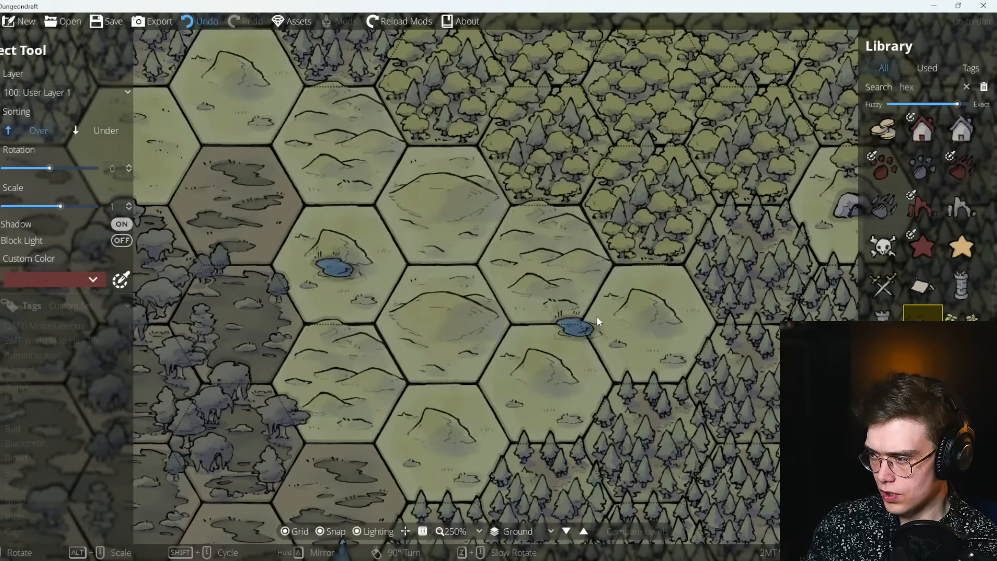
left_click(564, 377)
left_click_drag(595, 329, 594, 305)
key("ctrl+z")
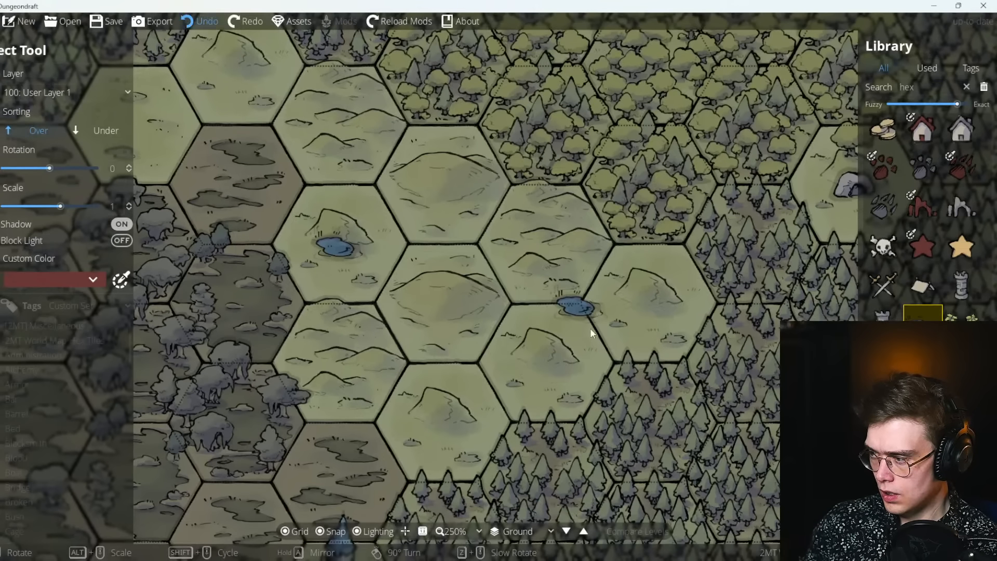
key("ctrl+z")
left_click(533, 366)
left_click_drag(639, 356, 632, 334)
Place the white tent structure on the mountain clearing in the green forest.
mouse_move(961, 326)
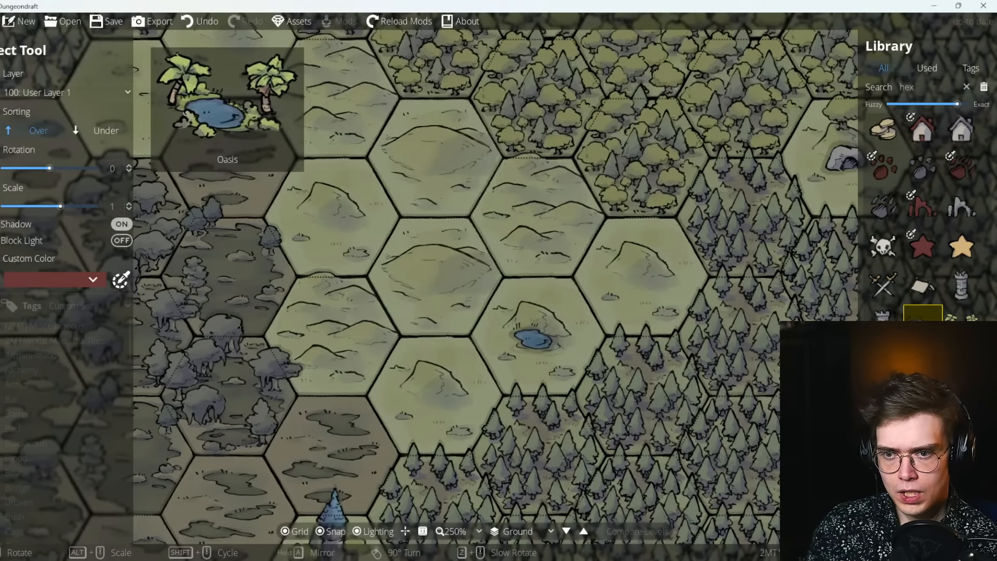
left_click(930, 293)
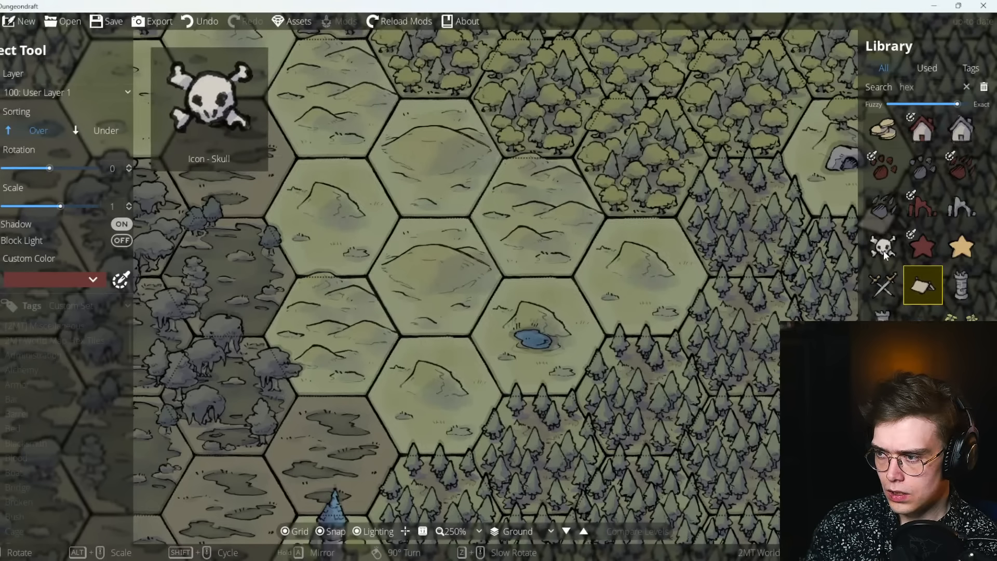
left_click(961, 246)
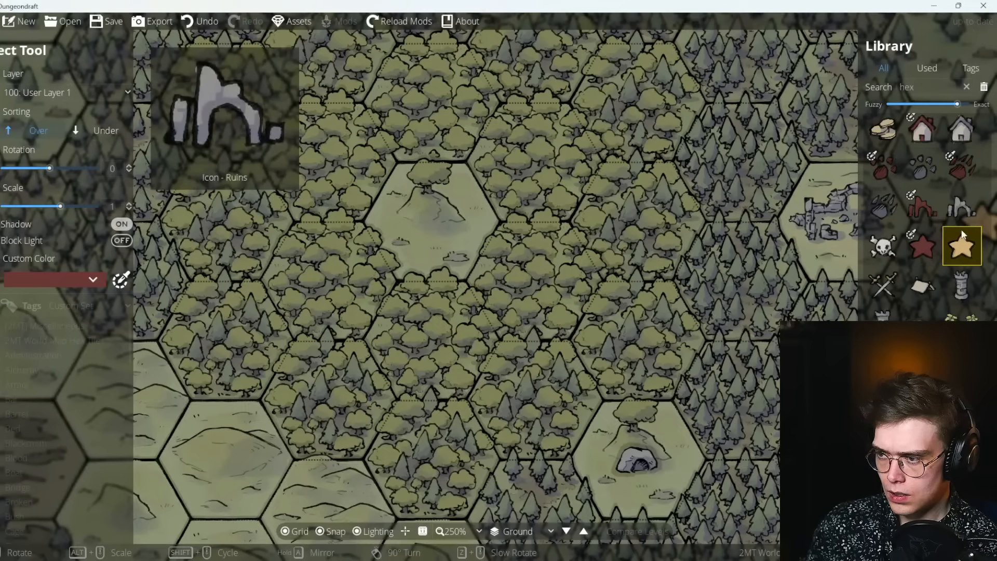
scroll(922, 218, "down", 5)
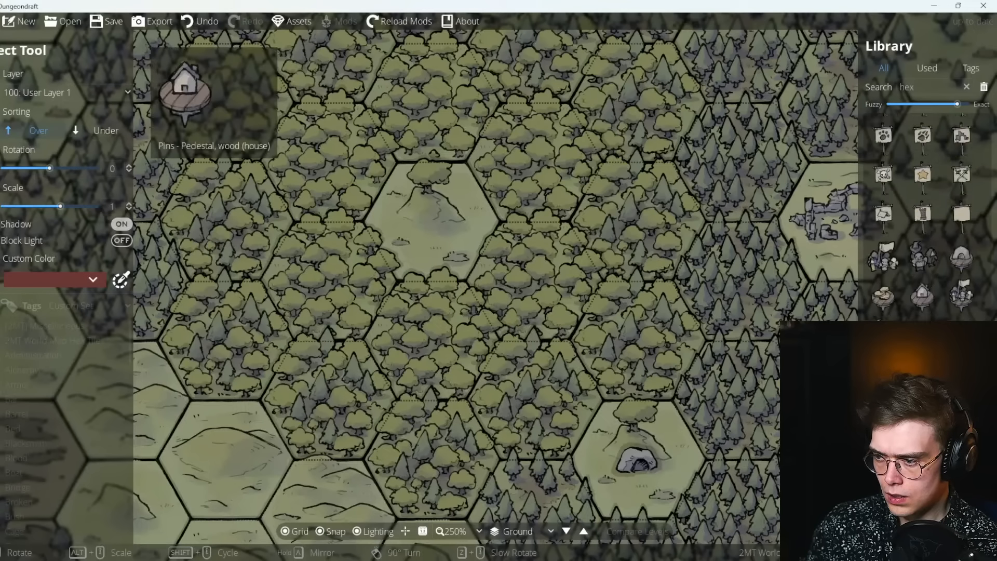
scroll(922, 218, "down", 3)
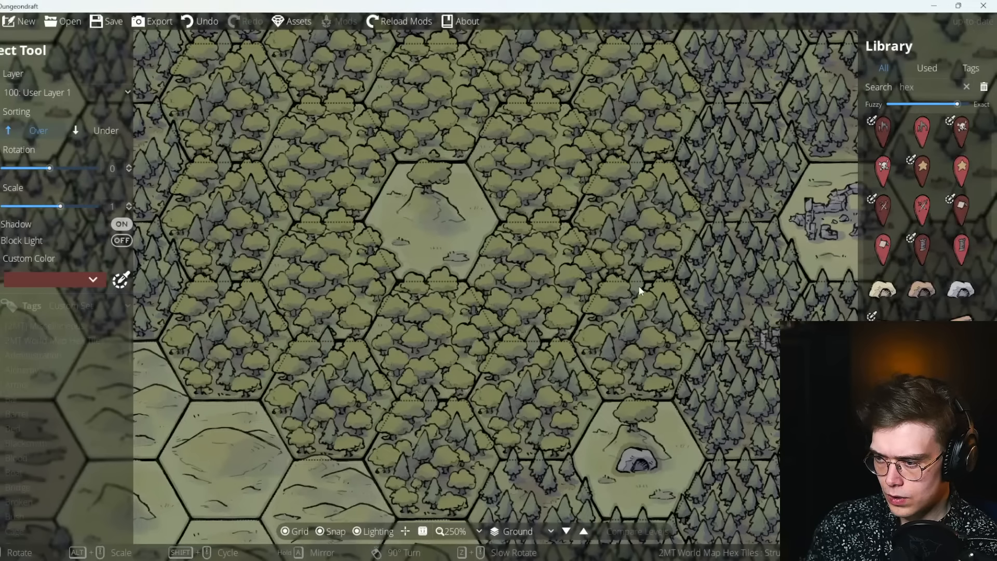
left_click(883, 363)
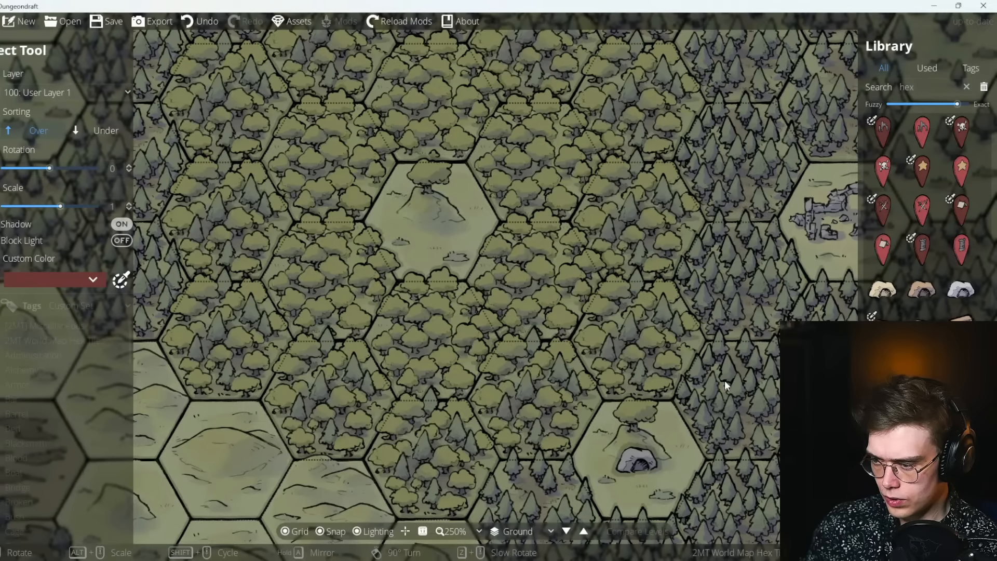
scroll(430, 233, "down", 4)
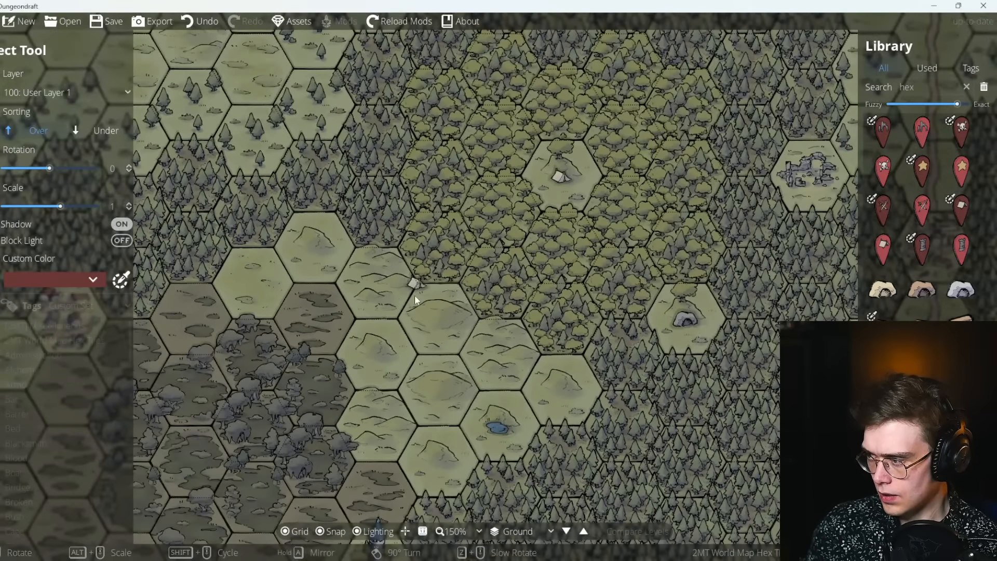
Place the Tower 2 icon on the plain grass hex at the northern edge of the swamp.
scroll(922, 280, "down", 5)
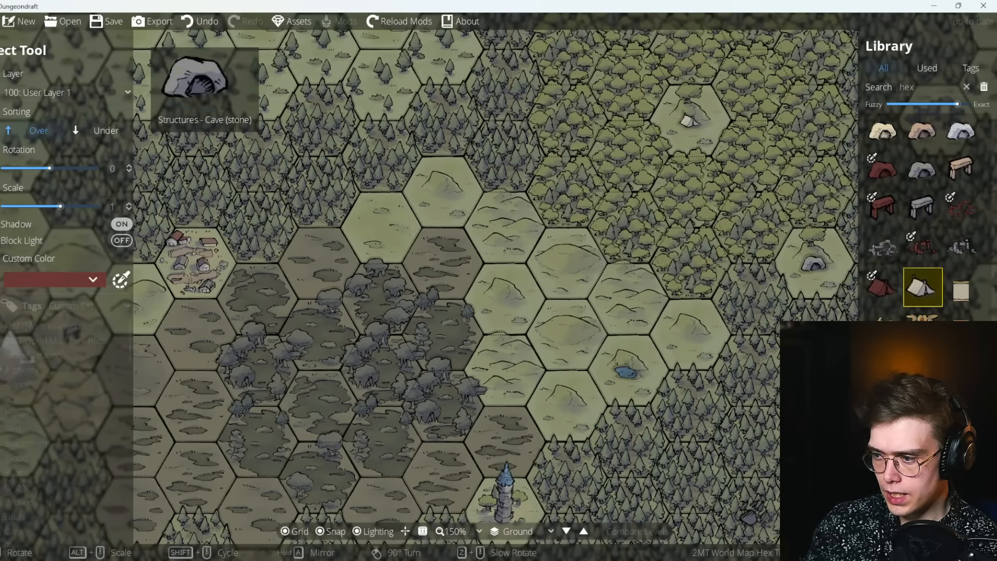
scroll(922, 280, "up", 5)
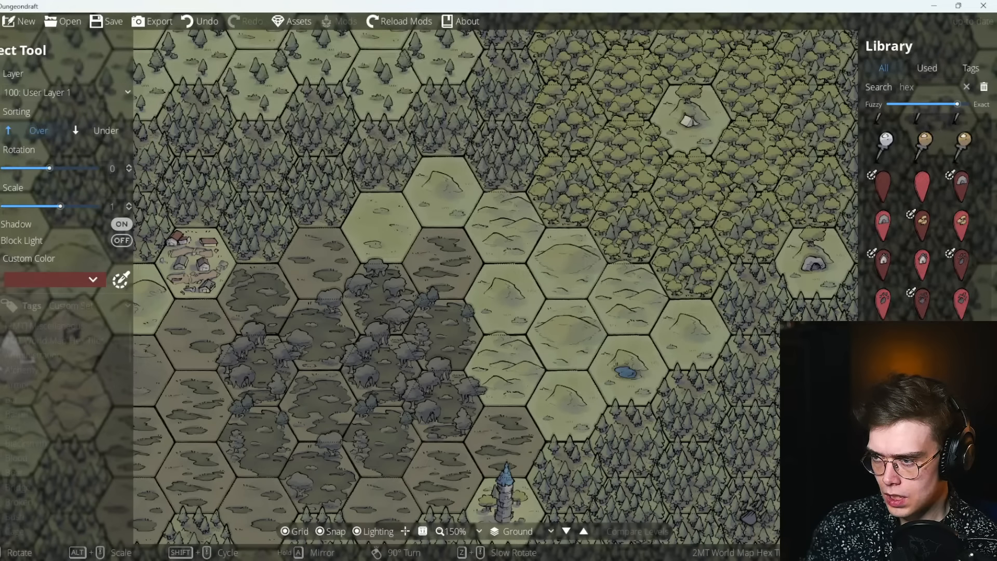
scroll(922, 234, "up", 2)
left_click(961, 232)
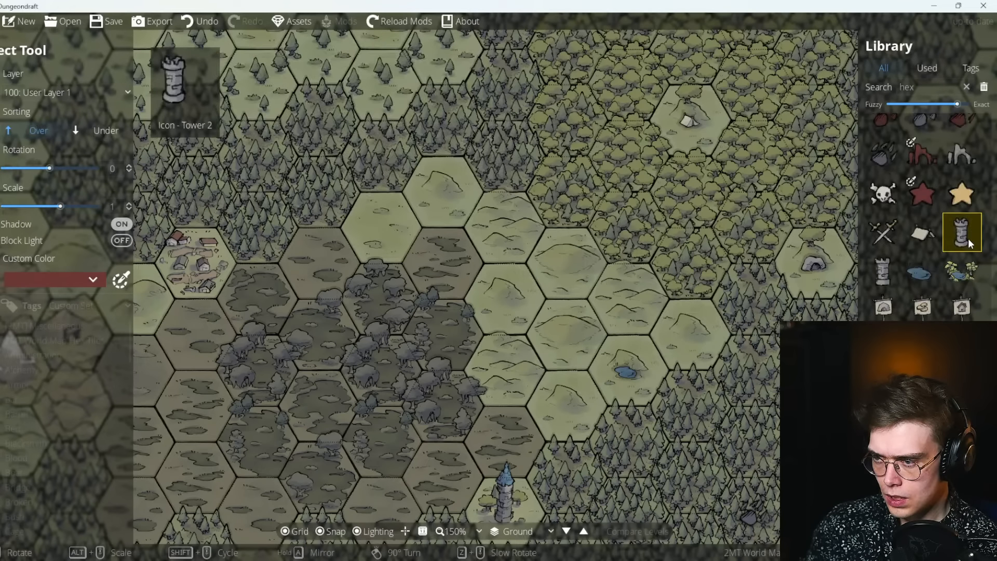
left_click(372, 231)
Place the grey house icon on the swamp hex just west of the blue-roofed tower.
left_click_drag(411, 386, 484, 244)
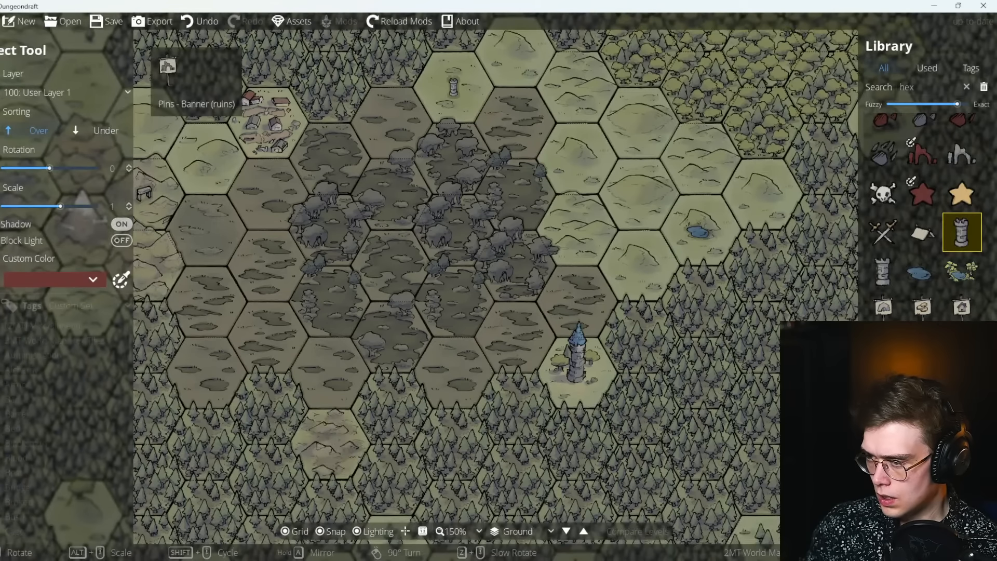
scroll(922, 260, "down", 3)
left_click(962, 286)
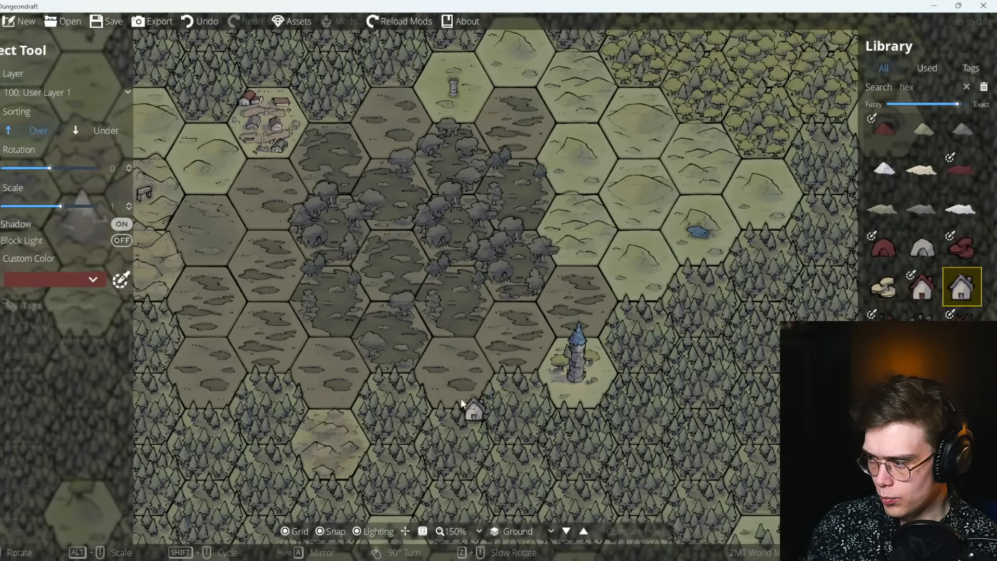
left_click(498, 337)
Place the colorable red-roofed tower at scale 1.3 among the dark trees in the middle of the swamp.
left_click_drag(257, 448, 382, 433)
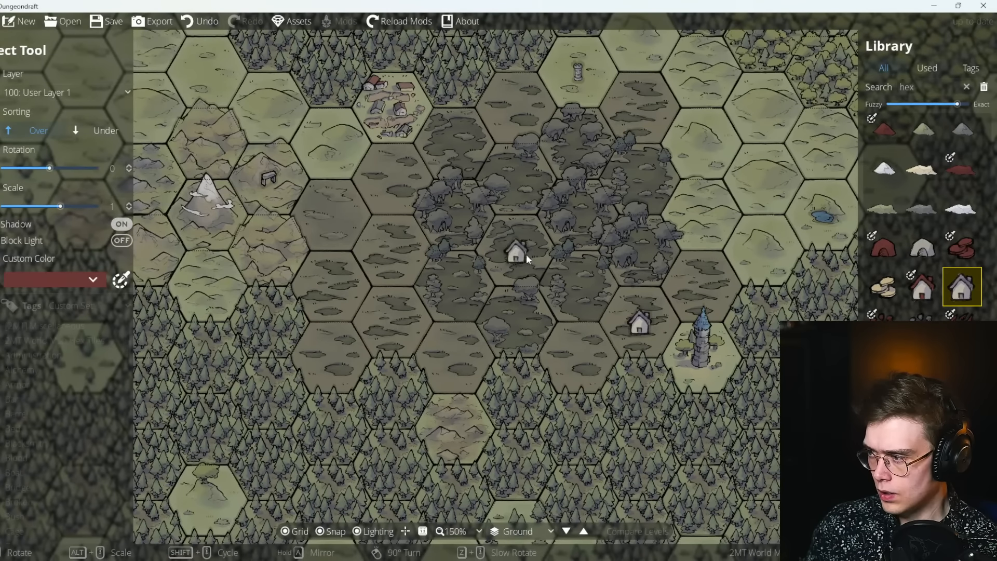
scroll(922, 260, "down", 2)
scroll(923, 259, "up", 6)
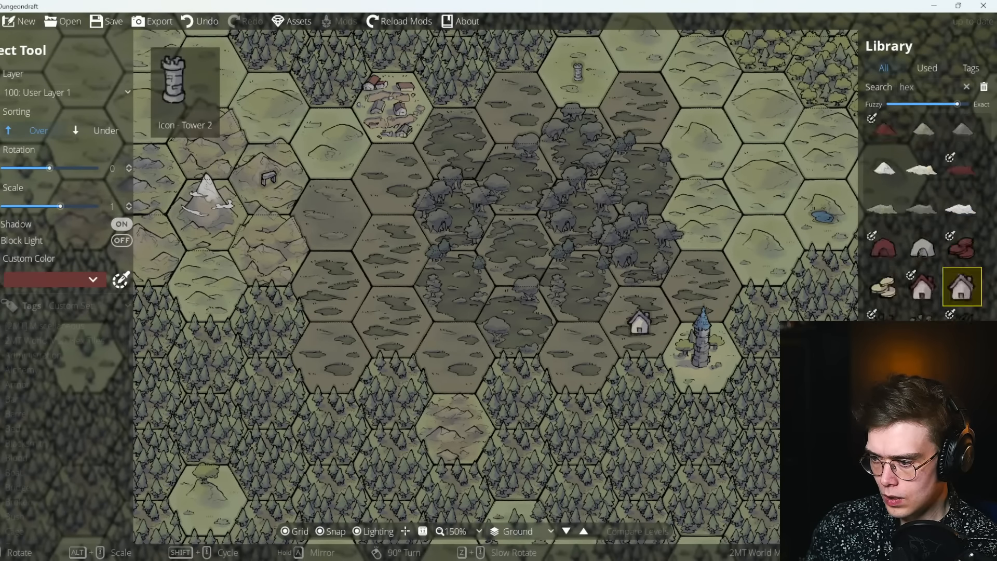
scroll(922, 223, "up", 10)
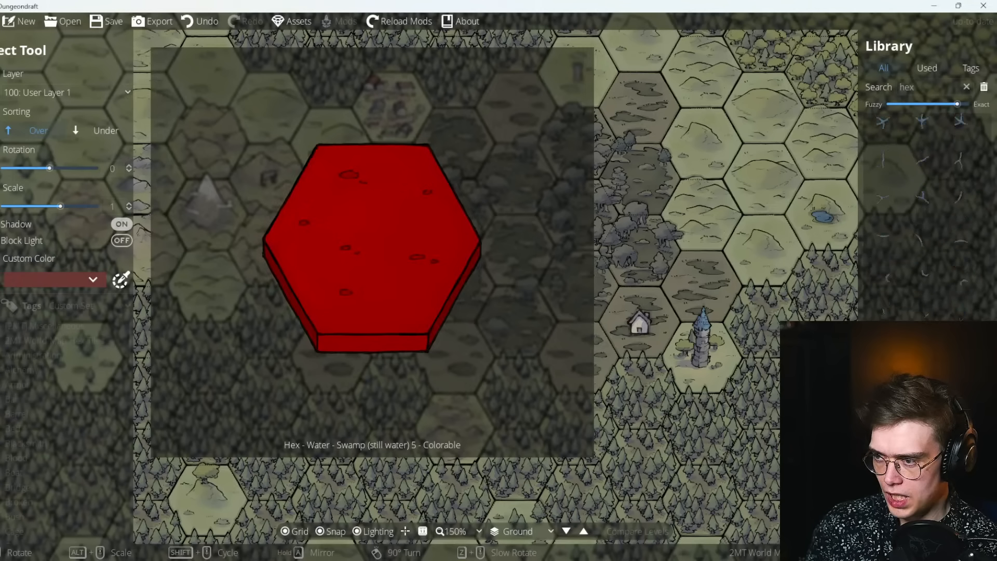
scroll(922, 223, "up", 8)
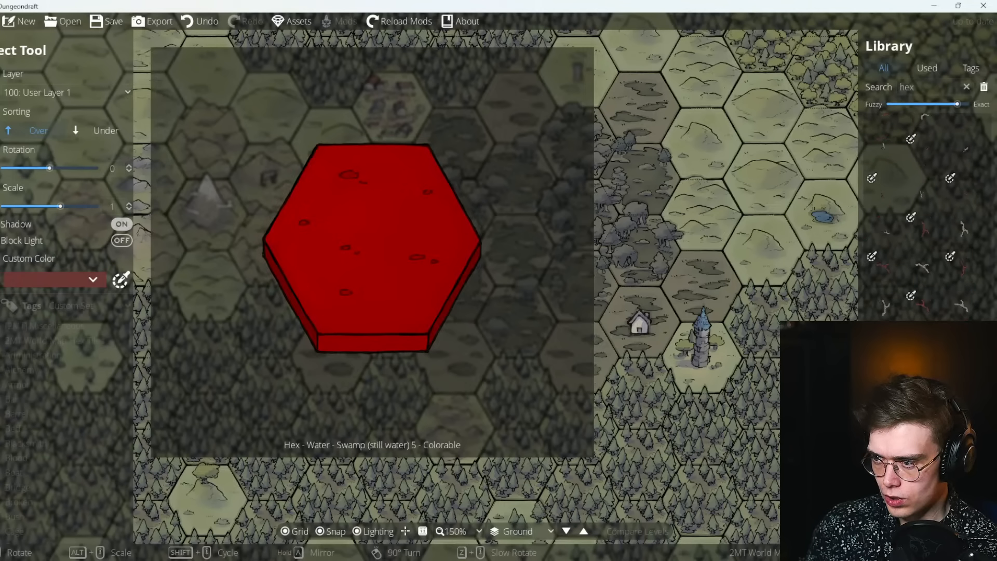
scroll(922, 224, "down", 8)
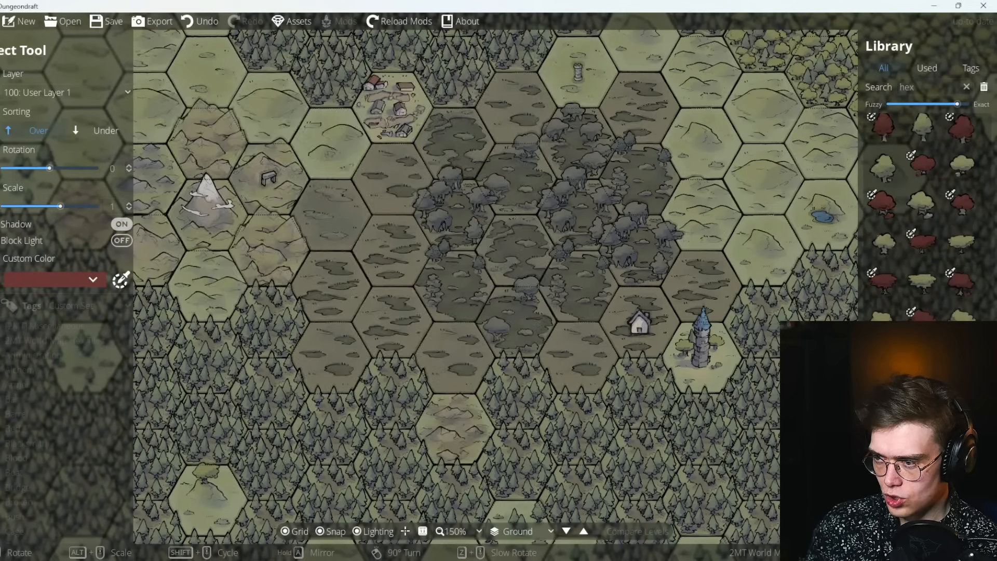
scroll(951, 254, "up", 4)
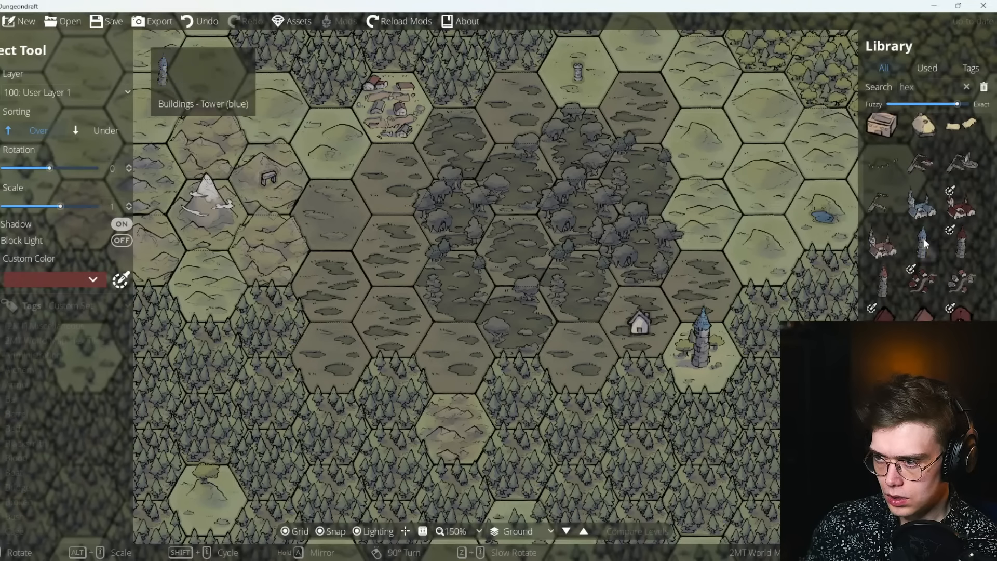
left_click(950, 249)
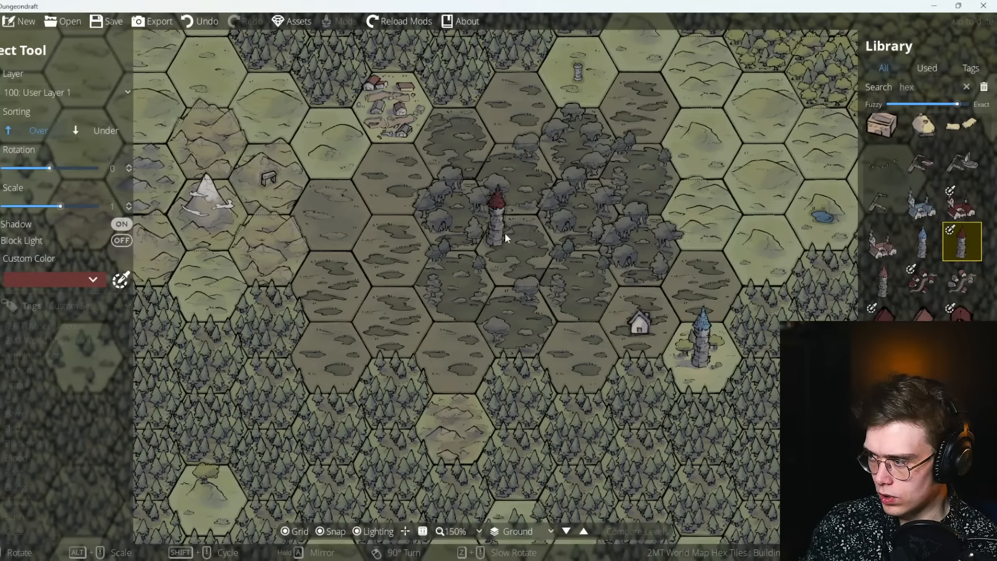
scroll(510, 231, "up", 3, "alt")
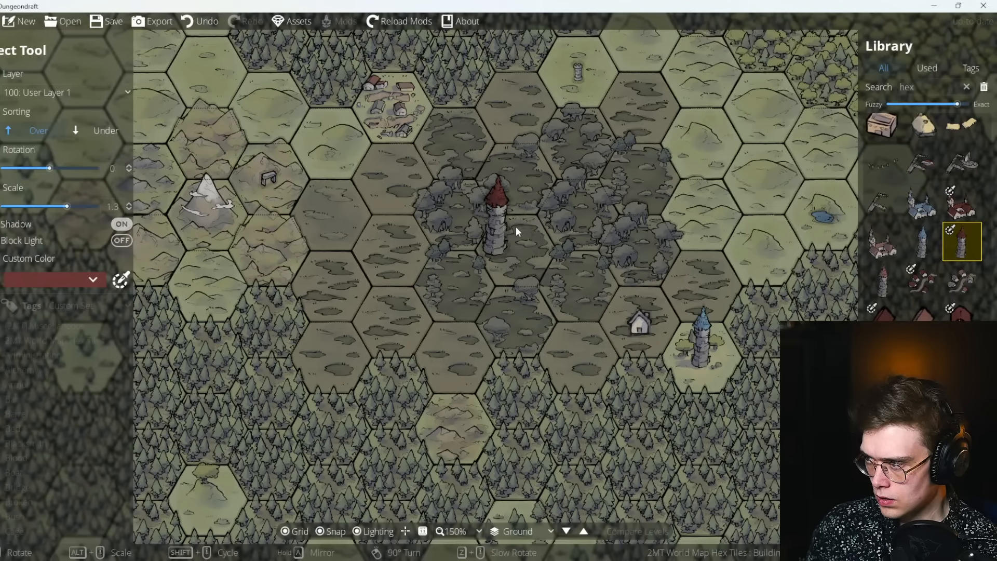
left_click(515, 226)
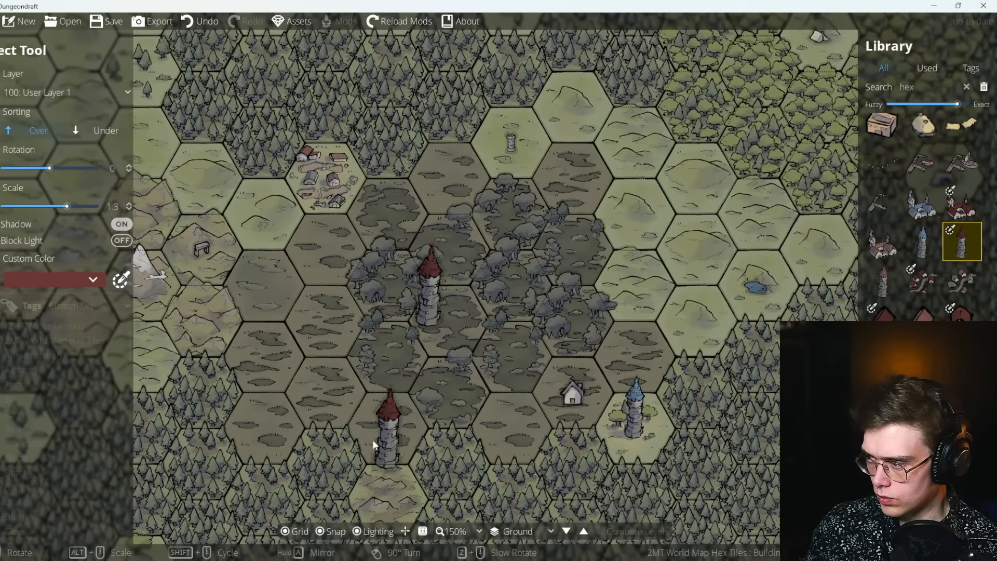
Try to delete the small tower icon on the grass hex at the swamp's northern edge, and undo the deletion.
left_click_drag(374, 439, 577, 432)
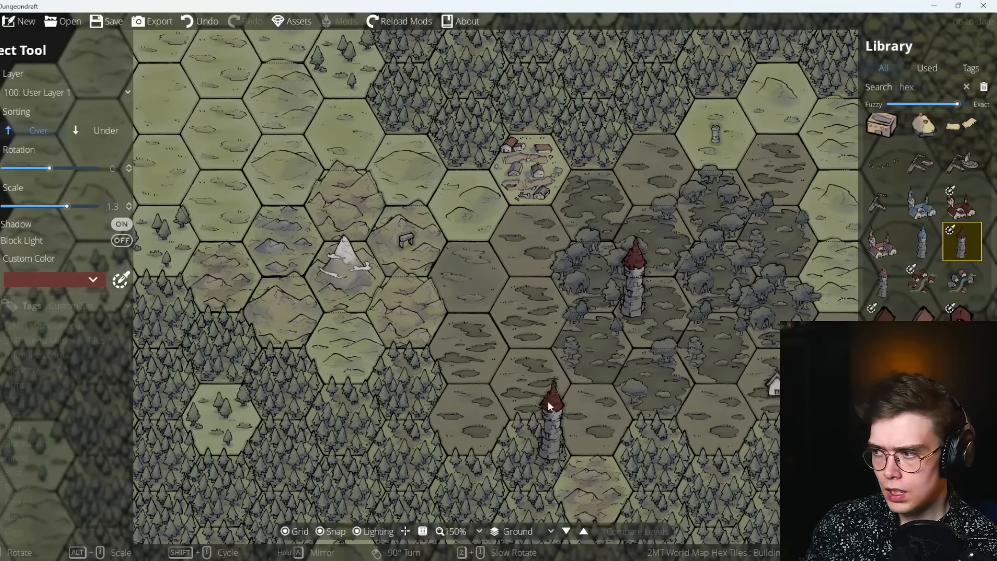
left_click_drag(771, 156, 590, 236)
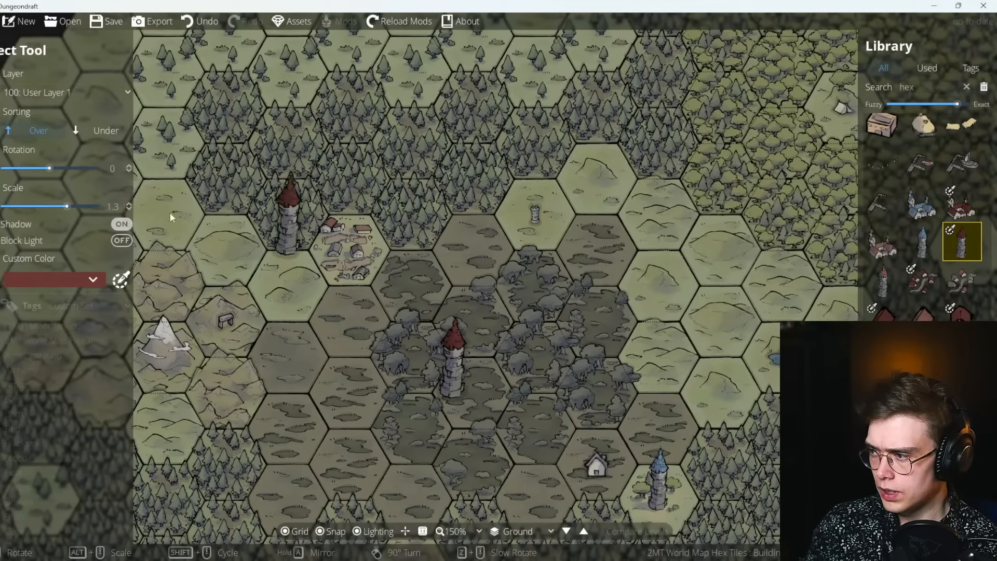
key("s")
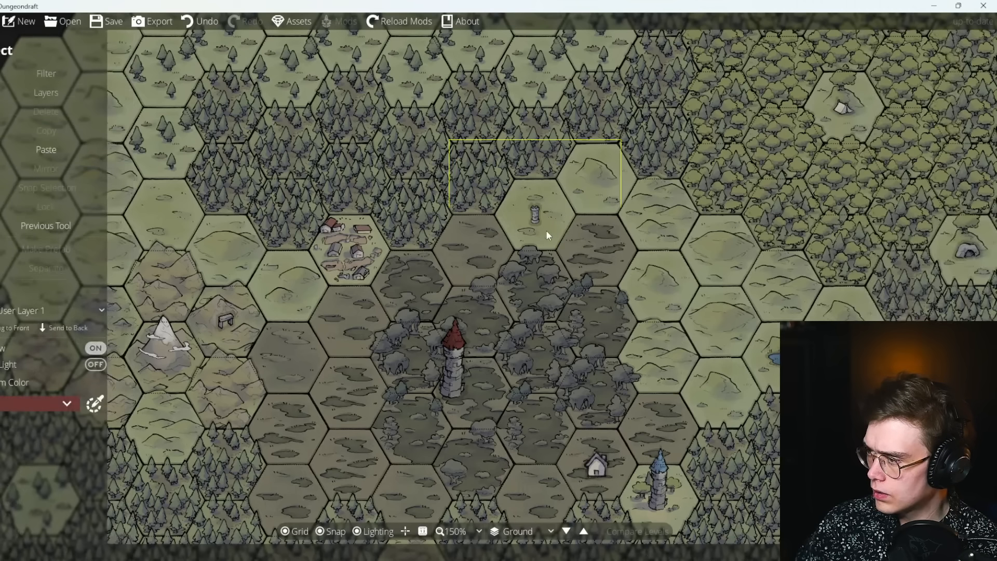
left_click(545, 228)
key("Delete")
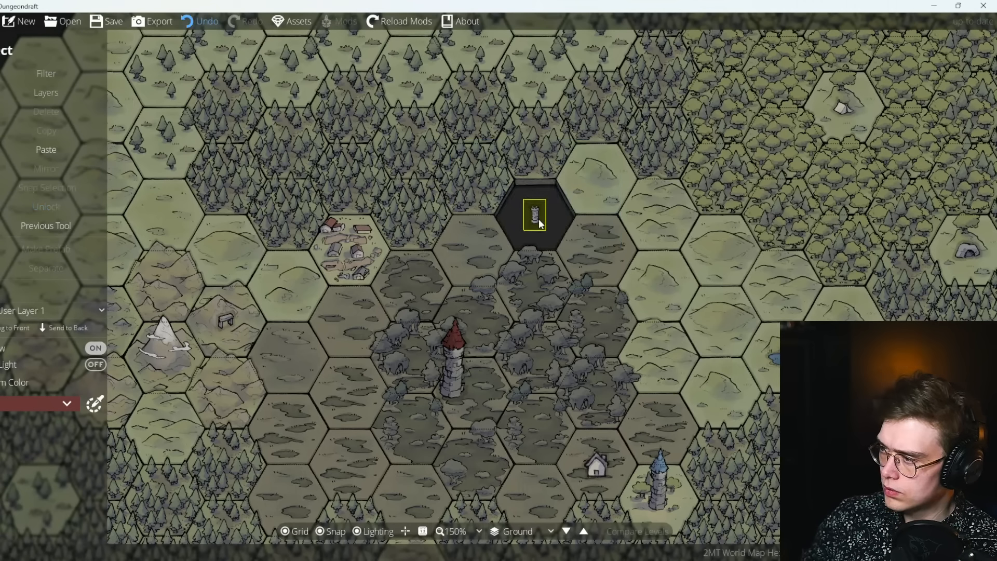
key("ctrl+z")
left_click(534, 215)
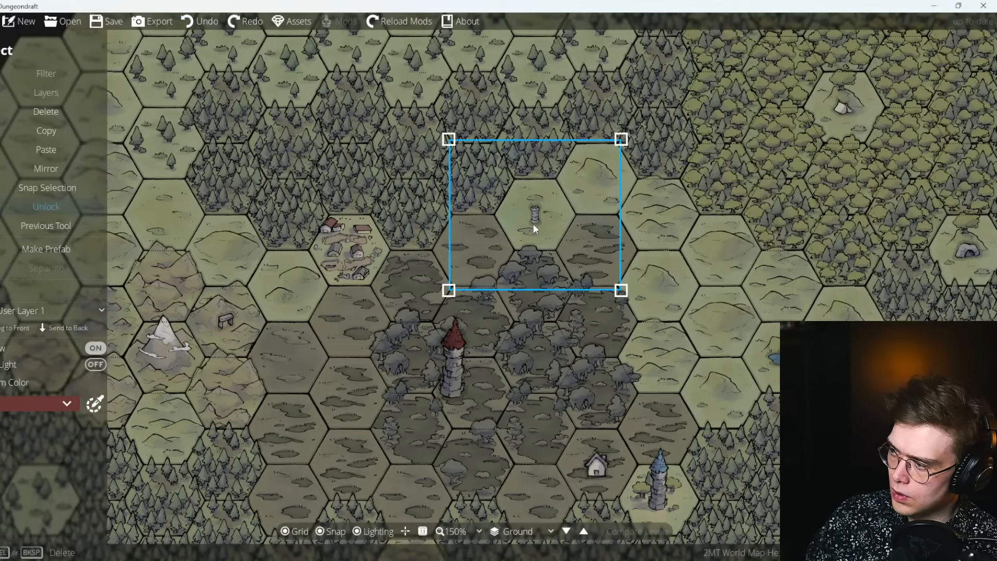
left_click(539, 208)
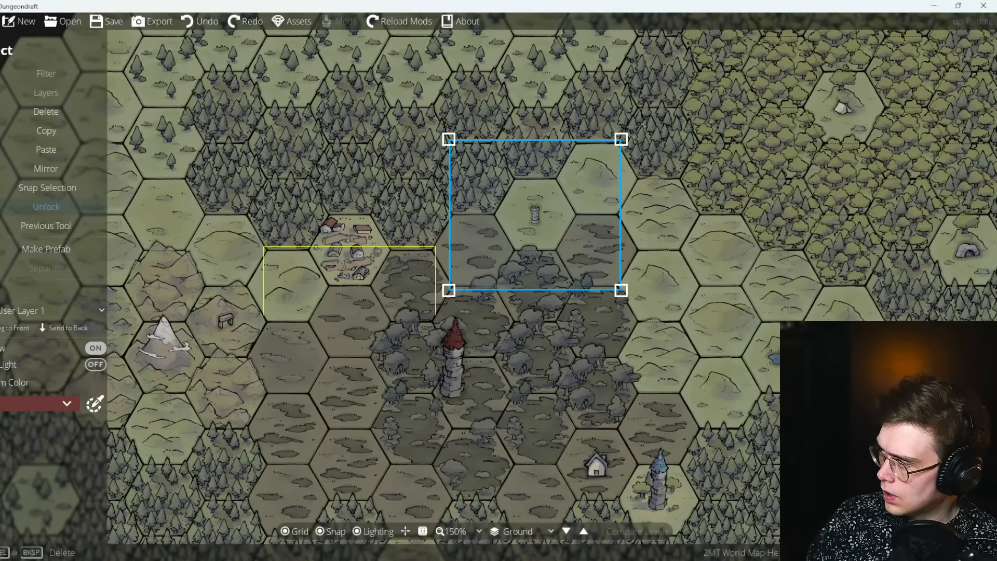
key("Escape")
left_click(20, 78)
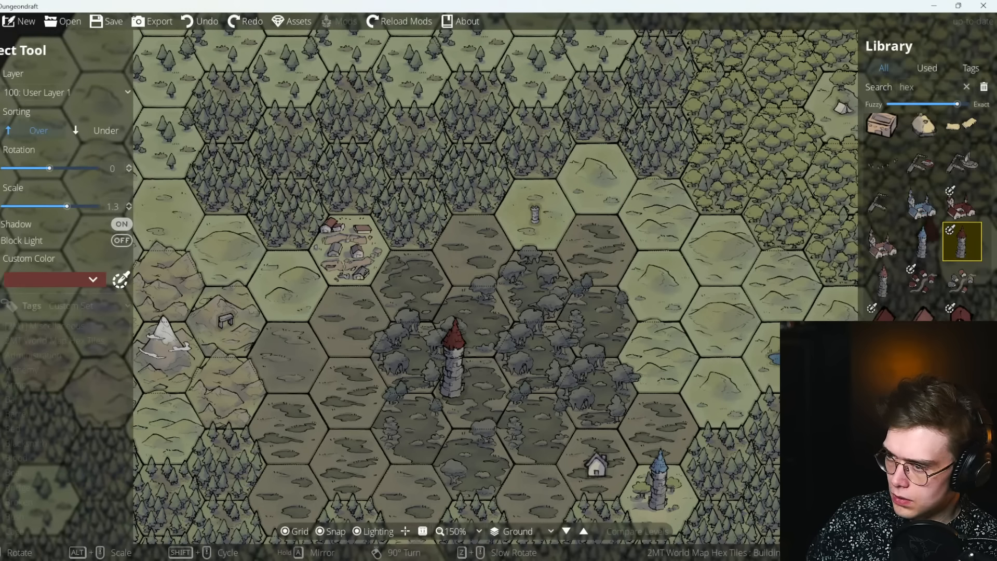
Preview the tower, village and other building assets over the grass hex north of the swamp, and reduce the object scale to 0.8.
left_click(923, 241)
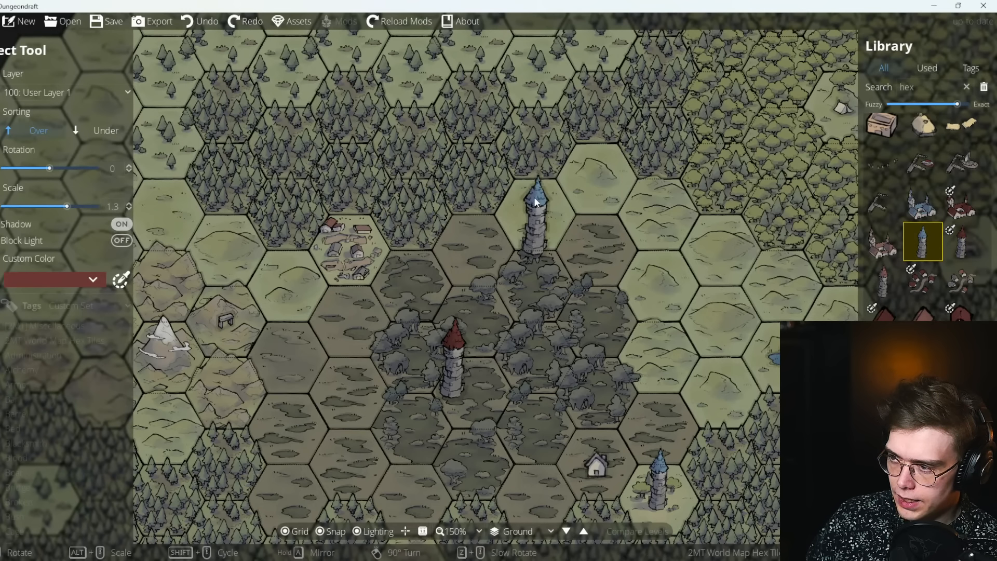
scroll(536, 201, "down", 2)
scroll(537, 202, "up", 1)
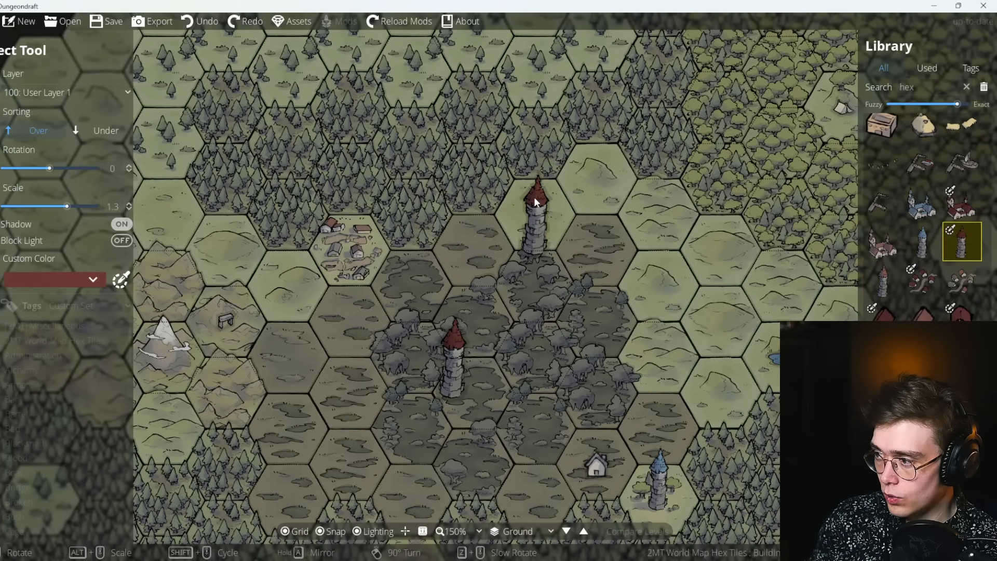
scroll(536, 201, "down", 1)
scroll(536, 202, "down", 2)
scroll(536, 201, "up", 2)
scroll(536, 201, "down", 1)
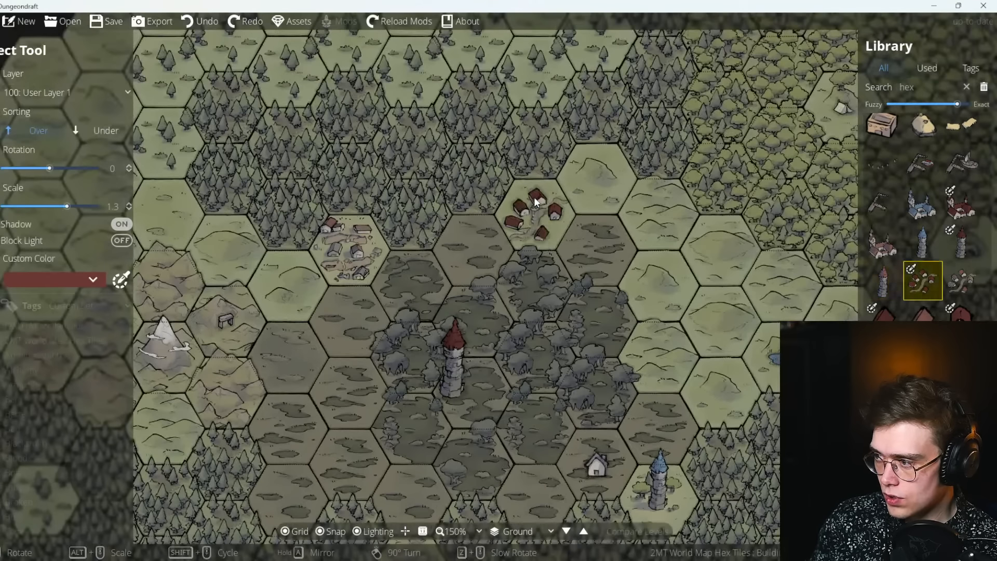
scroll(536, 202, "up", 2)
scroll(537, 201, "down", 1)
scroll(536, 202, "down", 4)
scroll(538, 221, "down", 3)
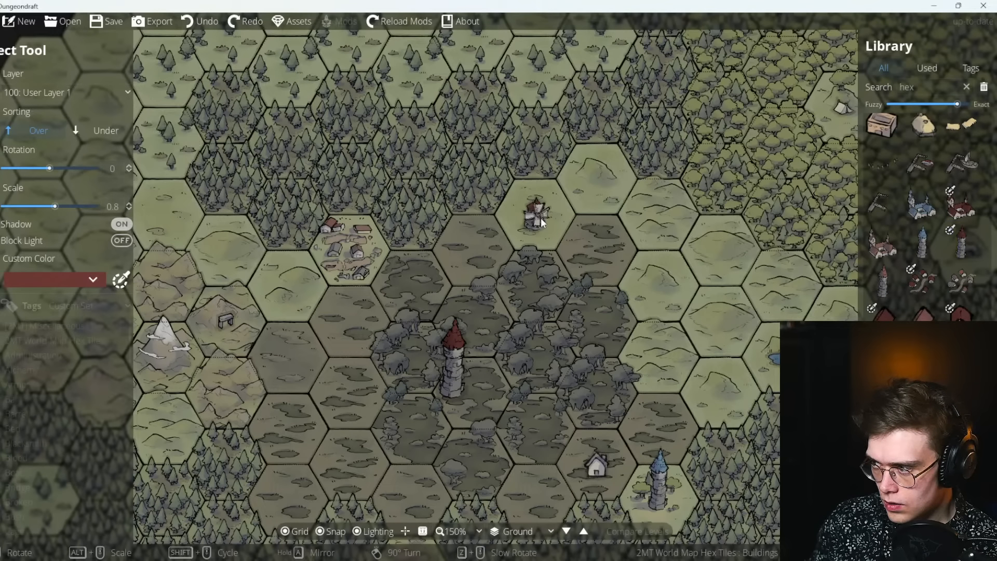
Browse the object library's buildings, hex tiles, icons, pins and banners for a suitable point-of-interest marker.
scroll(541, 222, "down", 6)
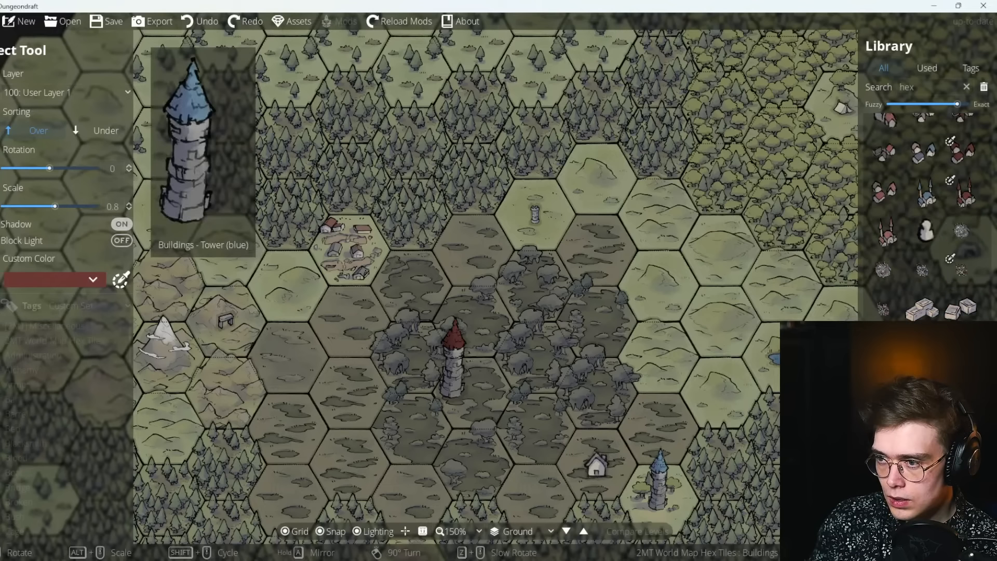
scroll(934, 296, "down", 5)
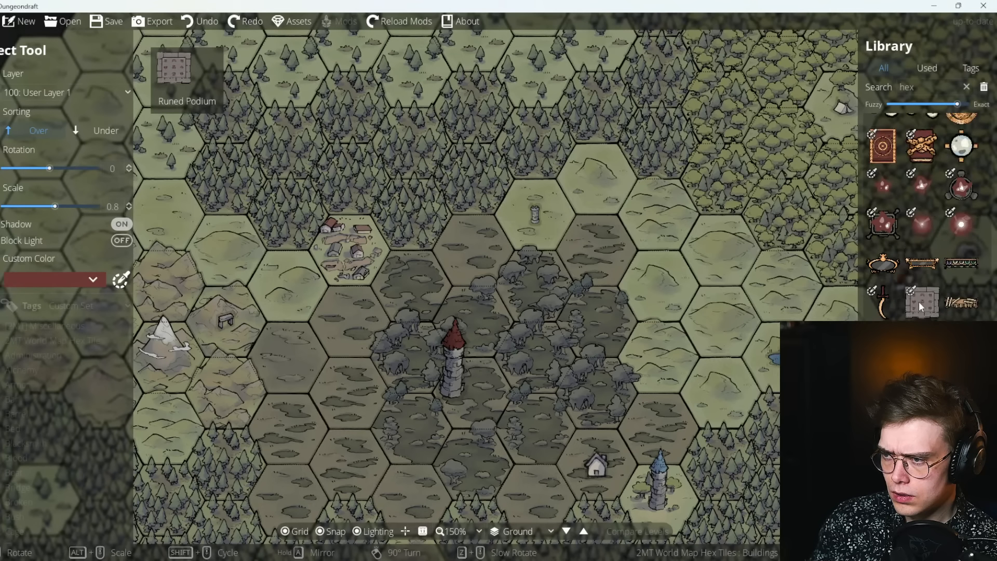
scroll(918, 301, "down", 5)
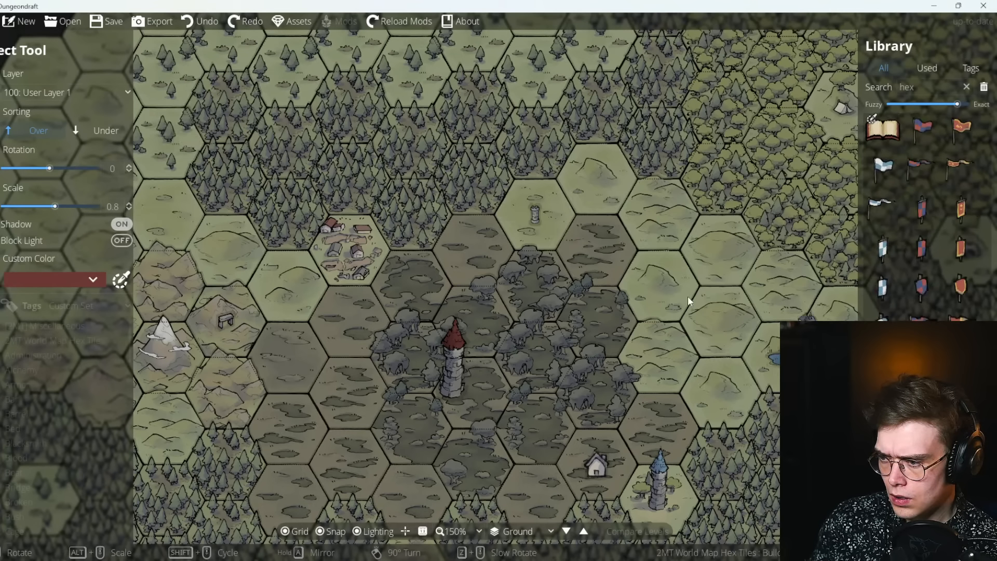
scroll(523, 223, "up", 10)
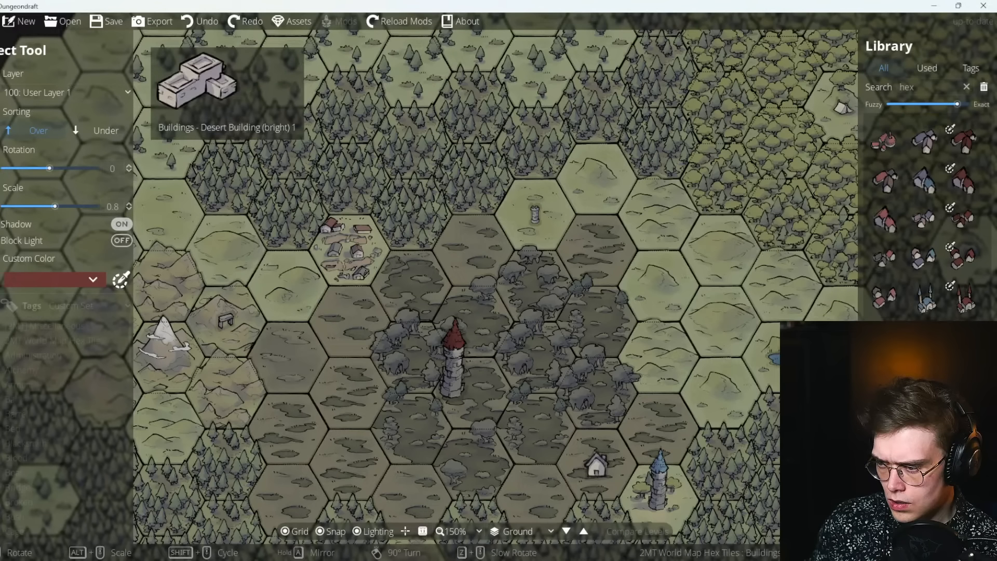
scroll(530, 216, "up", 4)
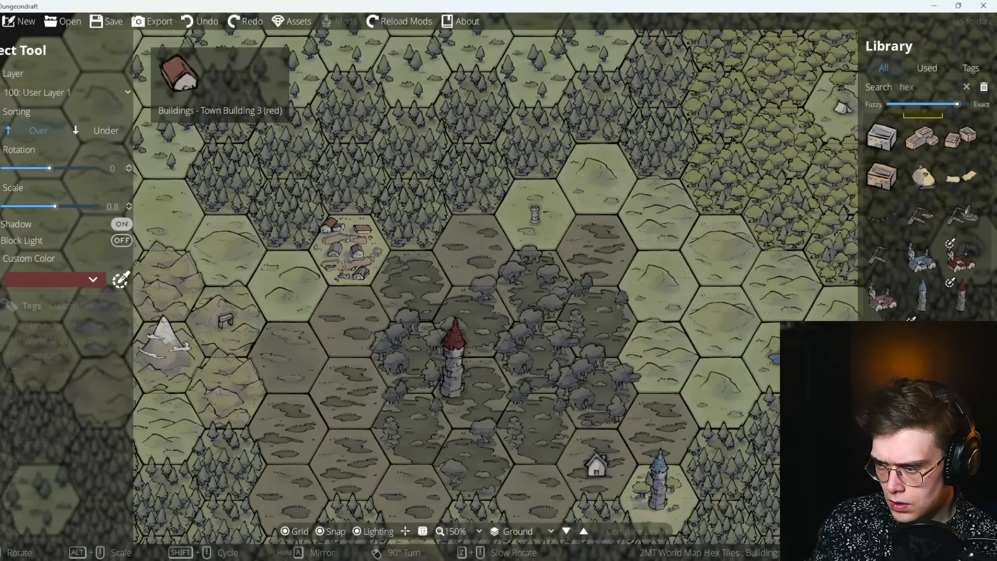
left_click(927, 248)
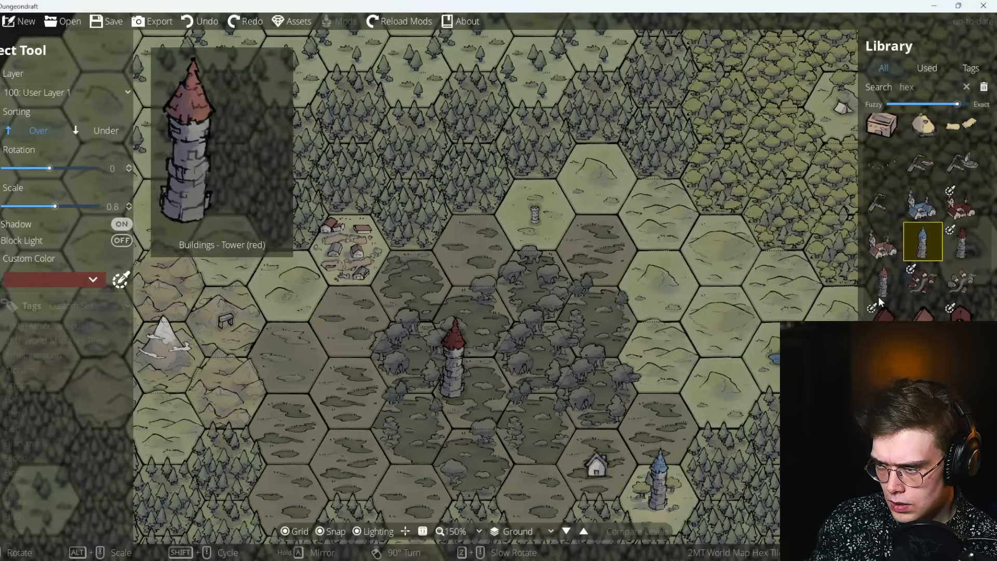
scroll(881, 292, "down", 5)
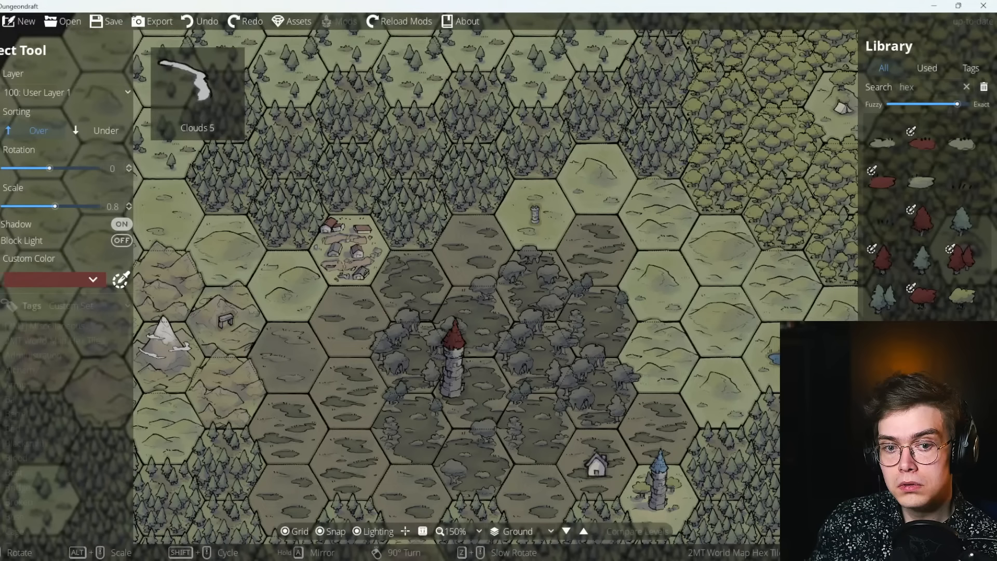
scroll(921, 223, "down", 15)
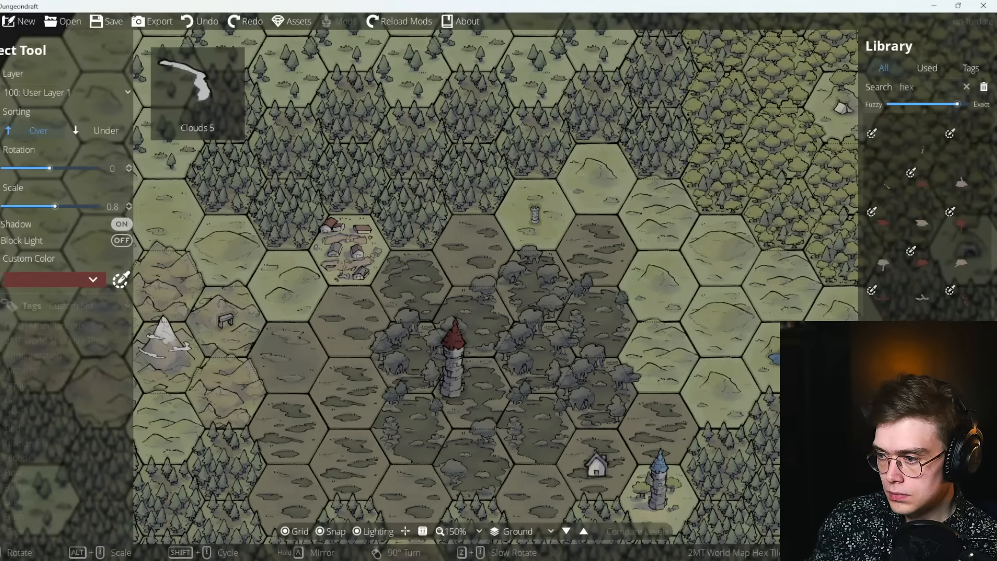
scroll(922, 223, "up", 15)
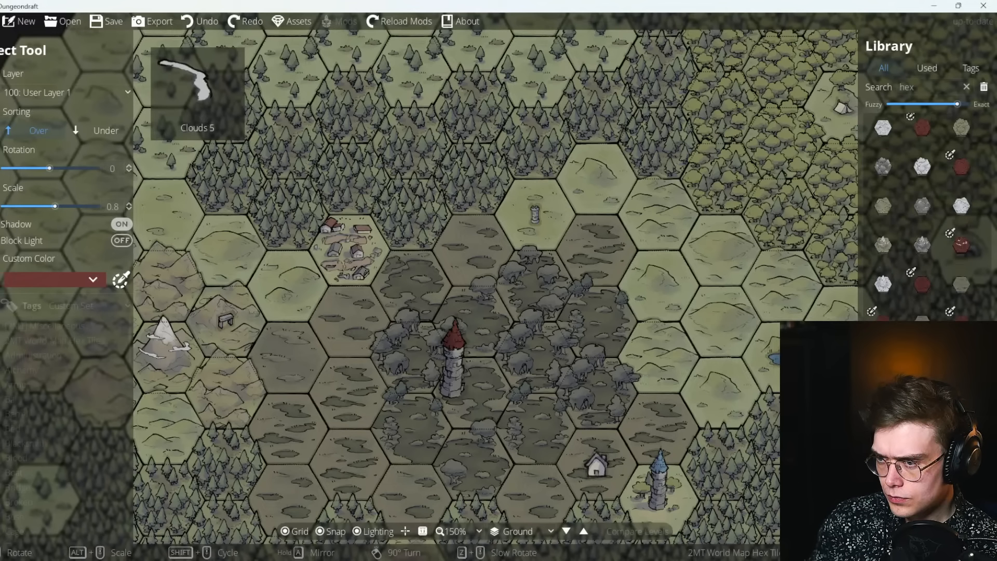
scroll(922, 223, "down", 12)
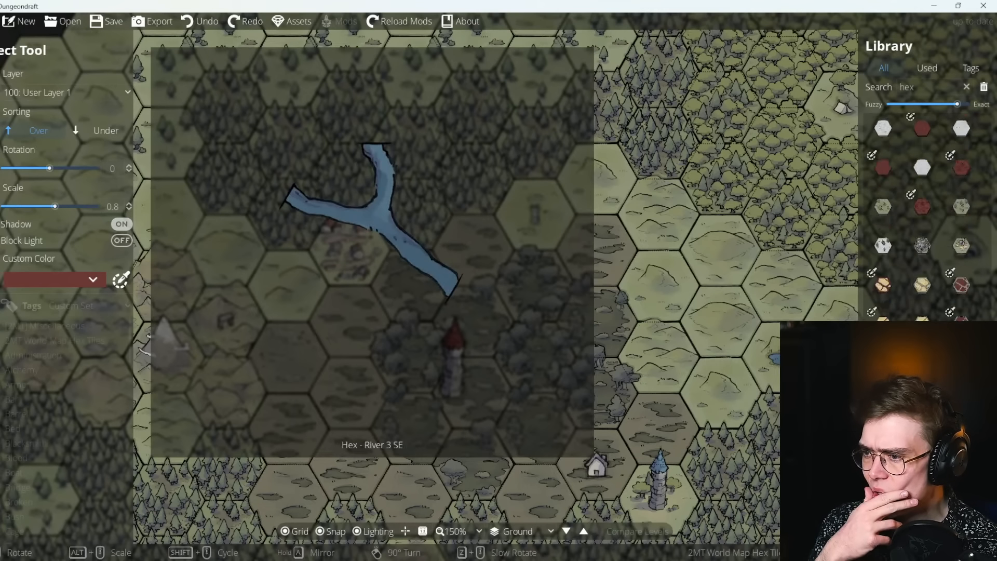
scroll(922, 224, "down", 10)
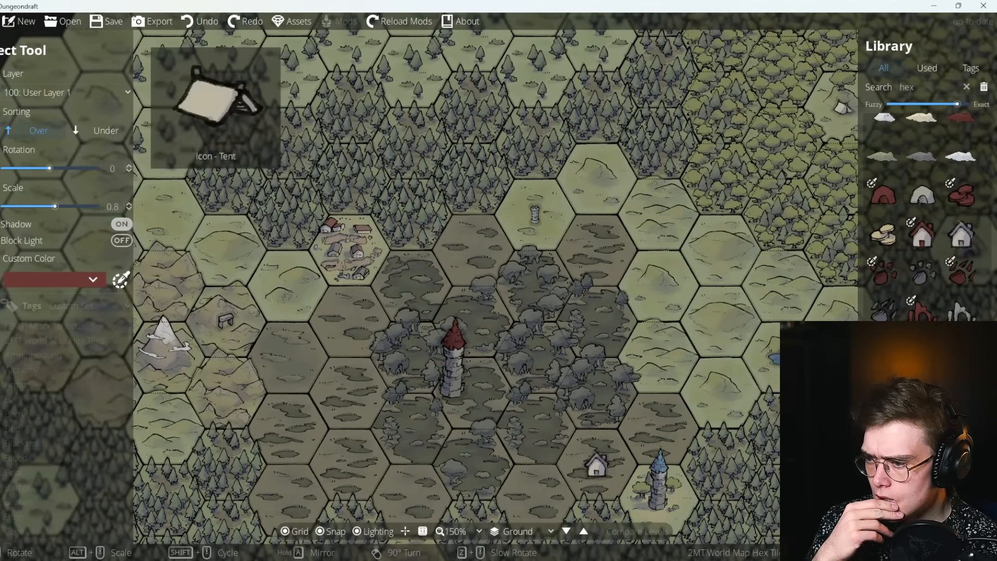
scroll(921, 224, "down", 10)
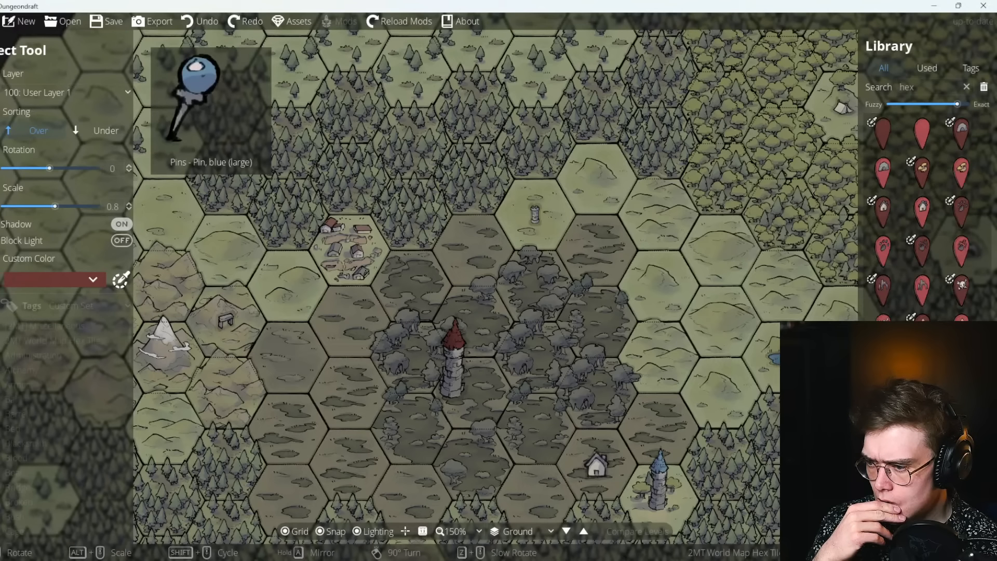
scroll(922, 308, "down", 8)
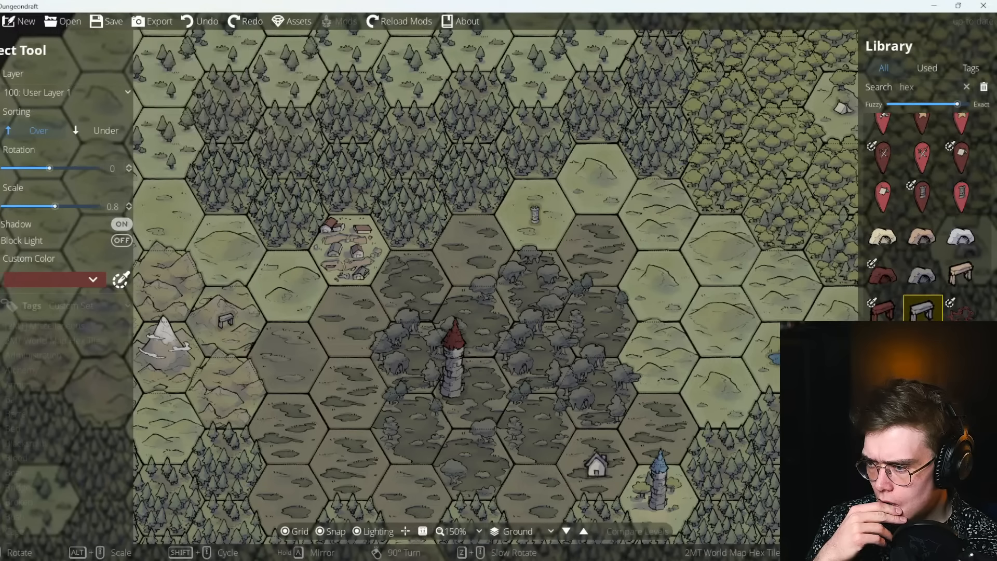
scroll(916, 278, "down", 5)
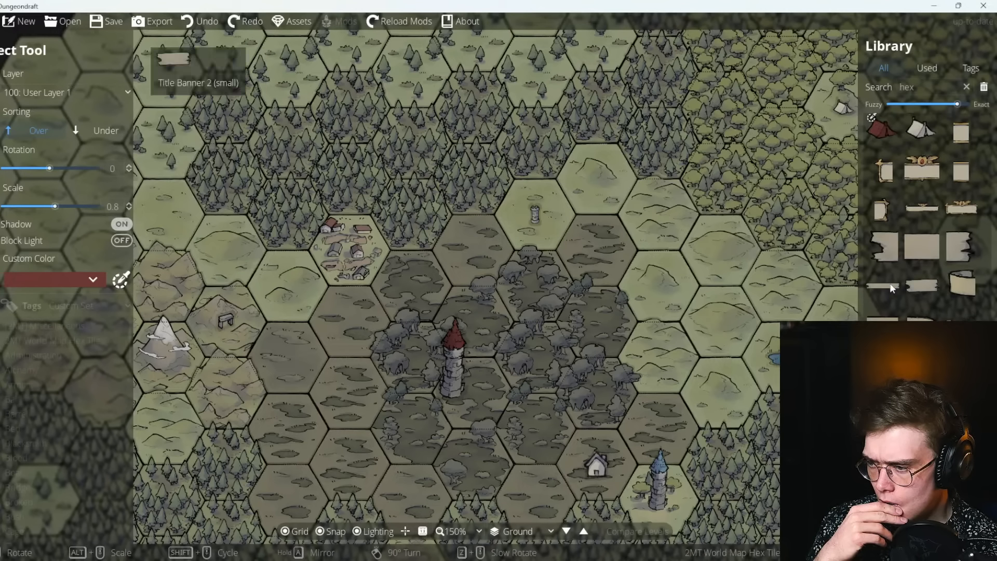
Place the pond icon at scale 0.8 on the plain grass hex just north of the snow-peaked mountain group.
left_click_drag(631, 305, 730, 280)
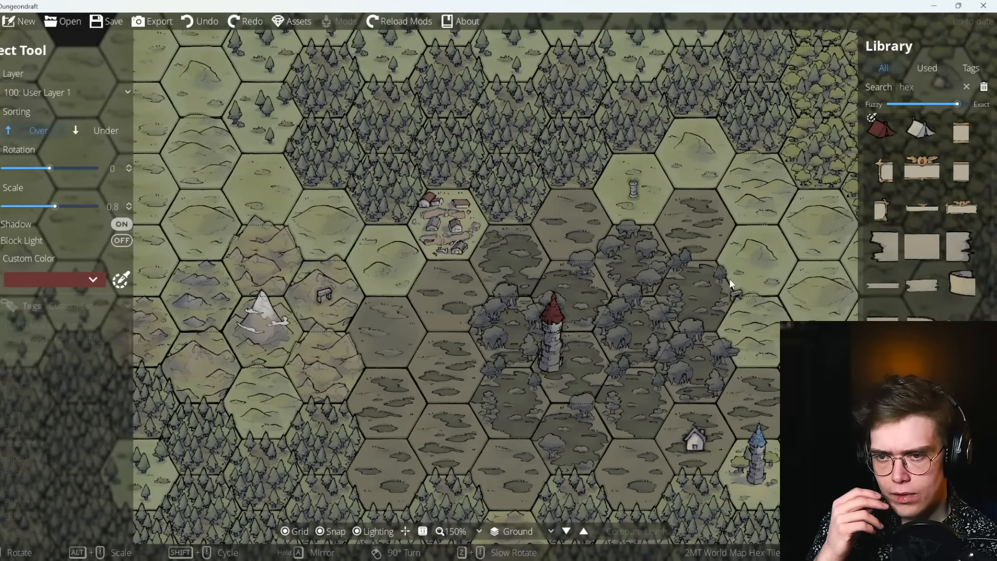
left_click_drag(435, 345, 508, 349)
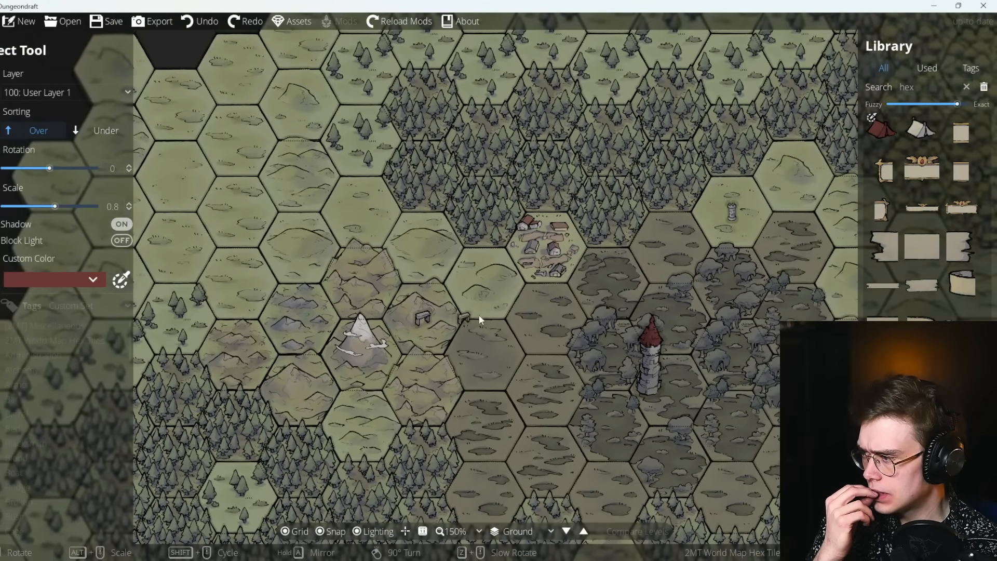
mouse_move(895, 277)
left_click_drag(370, 322, 451, 433)
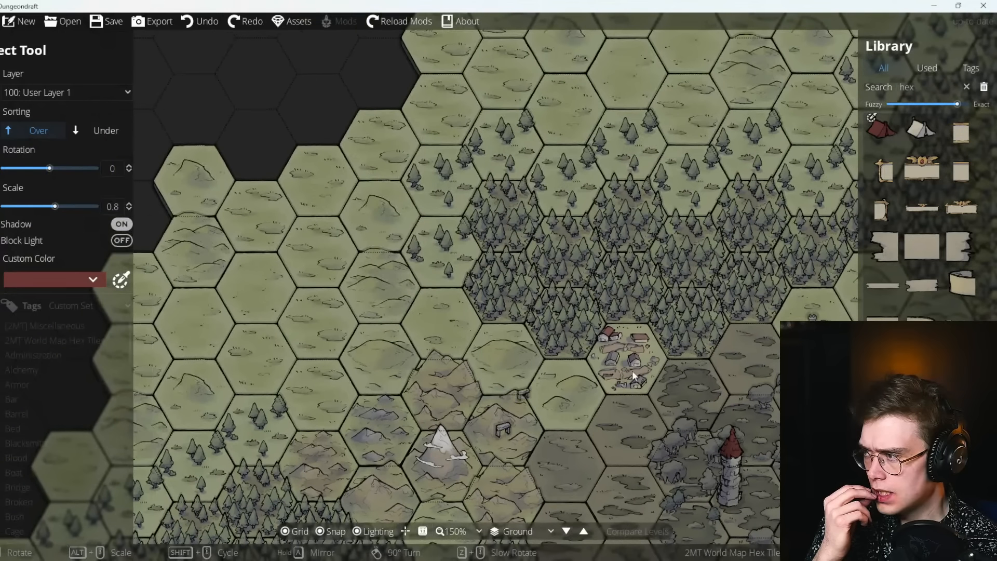
scroll(922, 291, "down", 15)
scroll(924, 337, "down", 5)
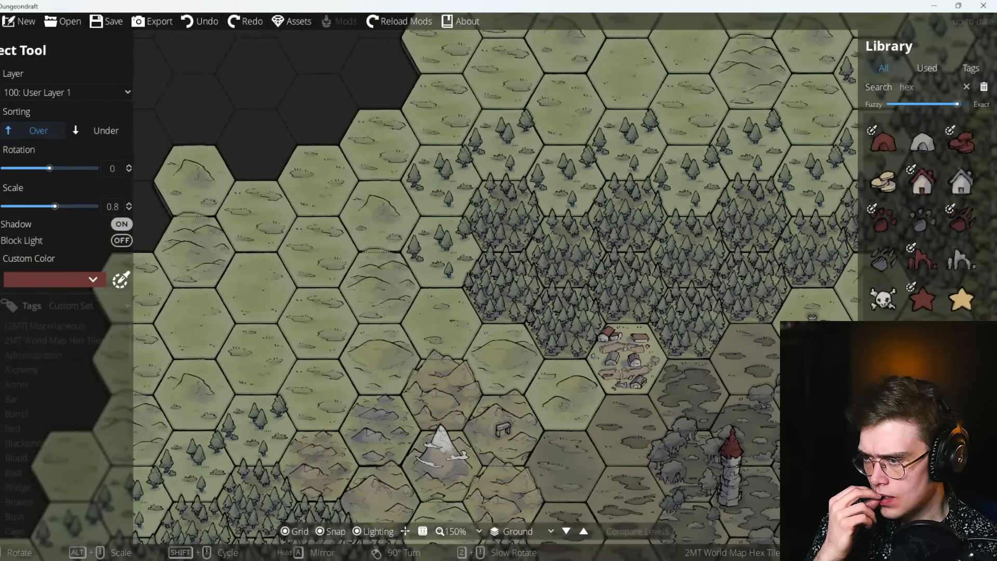
left_click(924, 340)
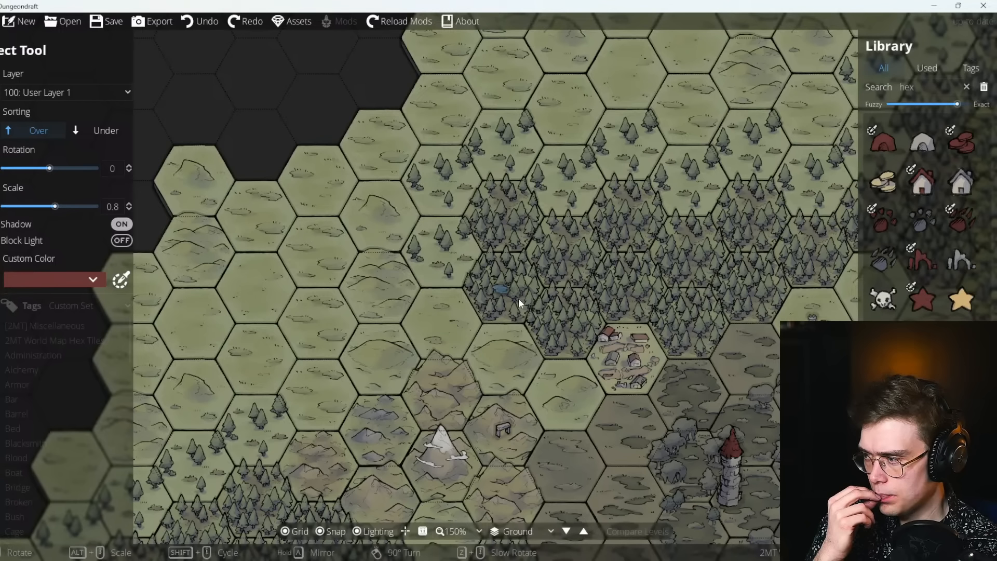
left_click(452, 324)
Place the pale cave icon in the sparsely wooded clearing inside the dark forest southwest of the mountains.
left_click_drag(483, 498, 500, 332)
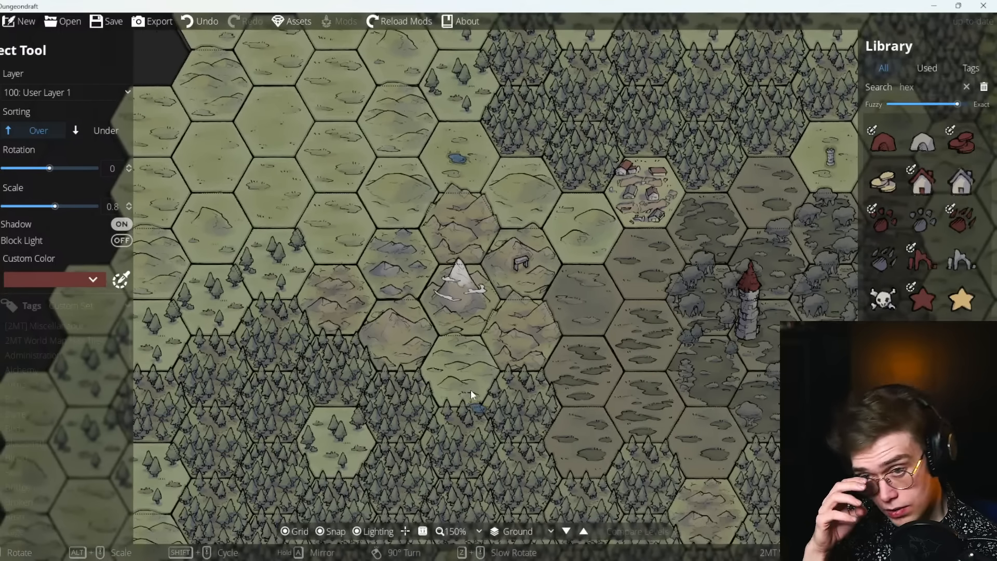
left_click_drag(472, 394, 530, 322)
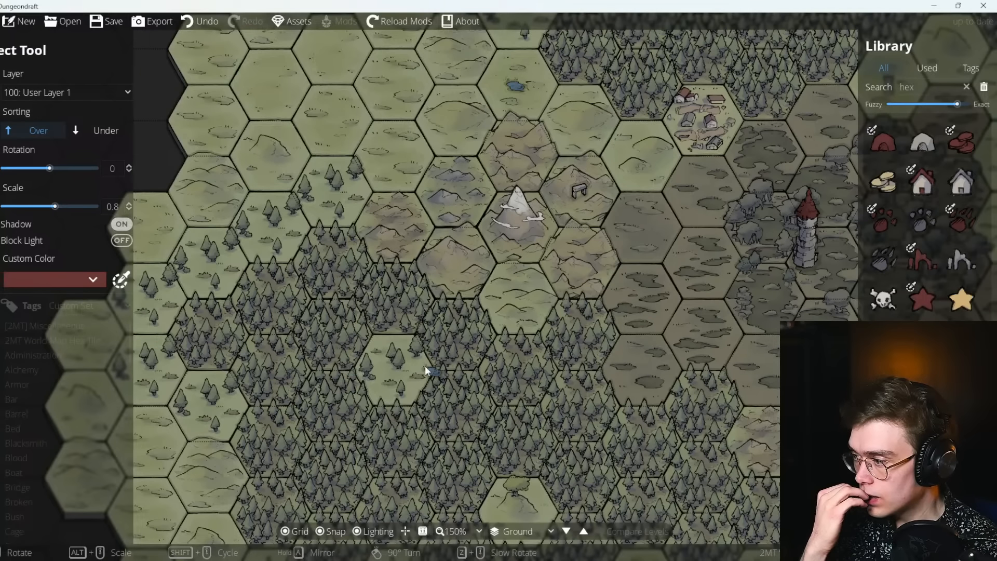
left_click(923, 142)
left_click(395, 371)
Place another pale cave icon on the lone hill clearing in the southern part of the dark forest.
scroll(961, 374, "down", 3)
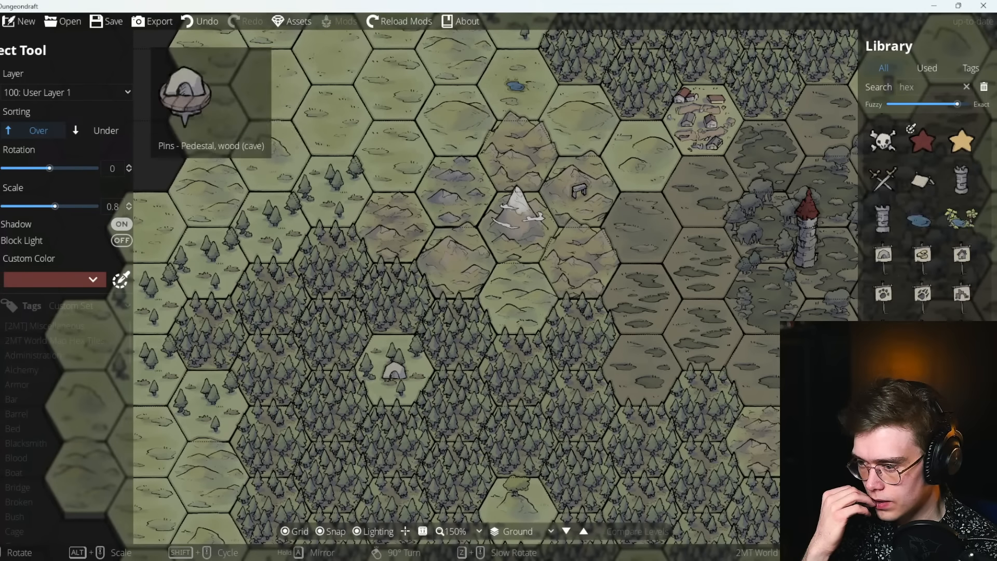
scroll(883, 254, "up", 1)
left_click_drag(484, 359, 402, 301)
left_click_drag(453, 413, 403, 326)
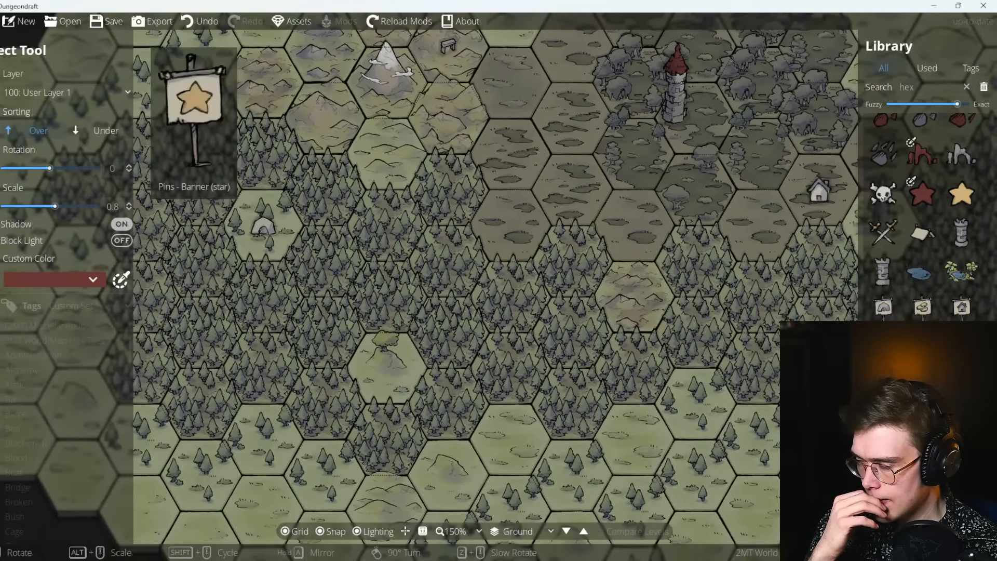
left_click_drag(373, 369, 413, 356)
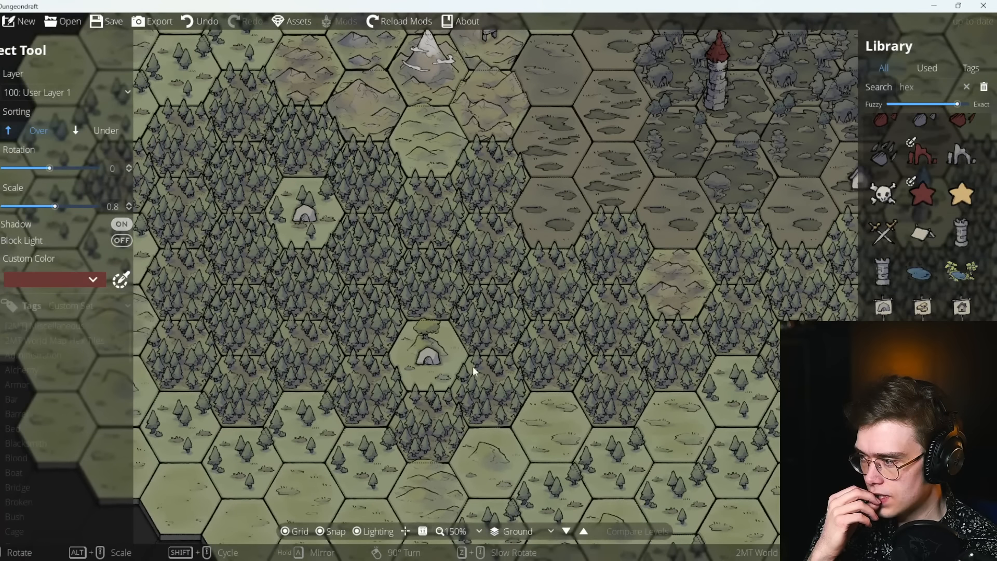
Place the brown cave variant on the lone hill clearing in the southern part of the dark forest.
scroll(960, 364, "down", 6)
scroll(921, 218, "down", 5)
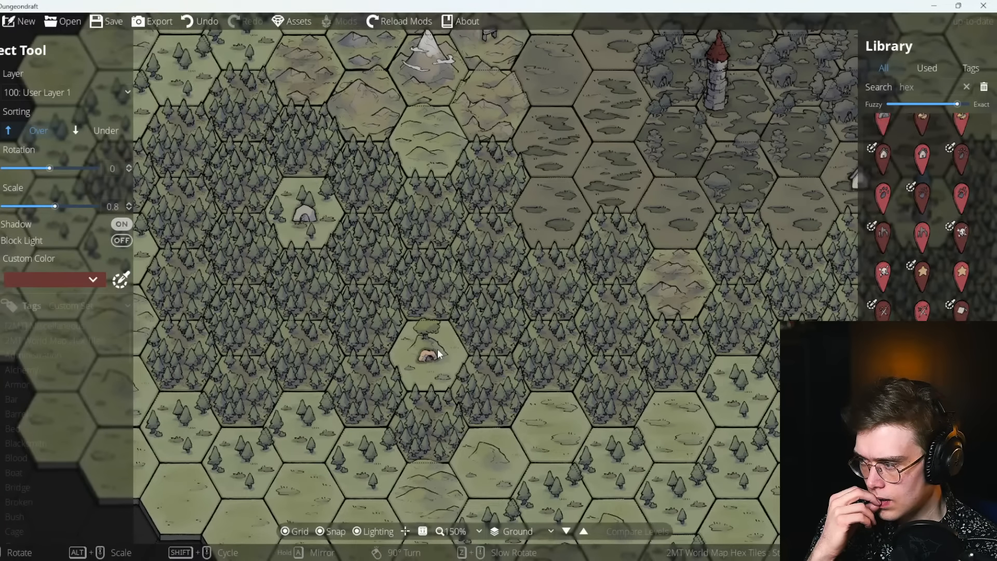
left_click(438, 354)
left_click_drag(608, 346, 593, 367)
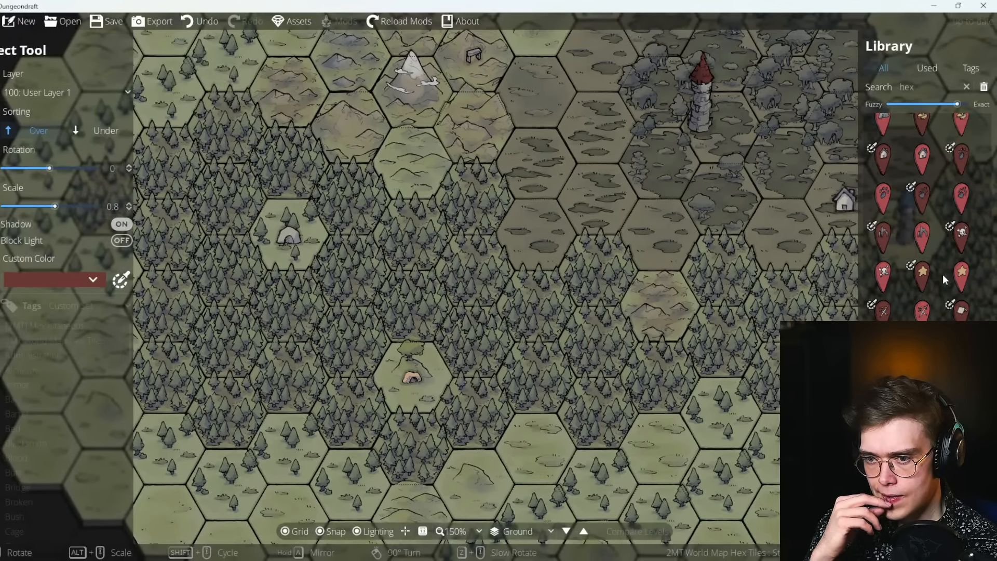
Place the dark red claw icon in the dark forest south of the mountains, between the two cave clearings and the swamp.
scroll(942, 274, "down", 5)
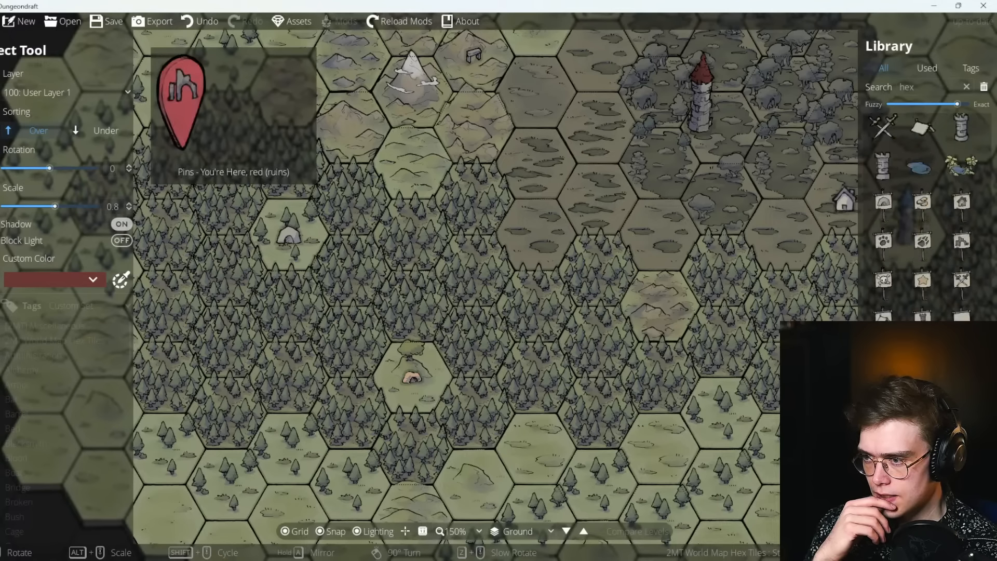
scroll(935, 259, "down", 5)
left_click(963, 275)
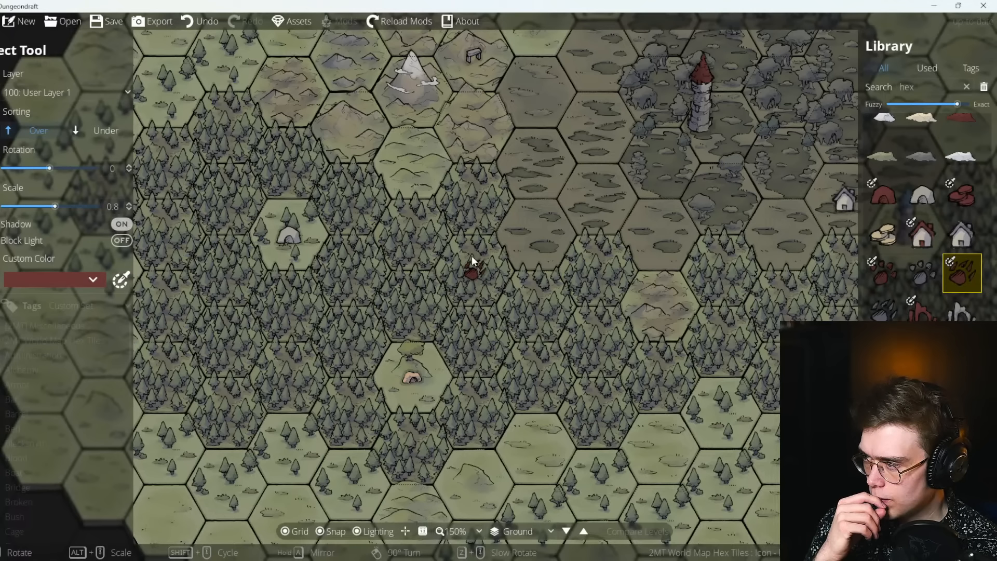
left_click(474, 257)
left_click_drag(588, 310, 454, 309)
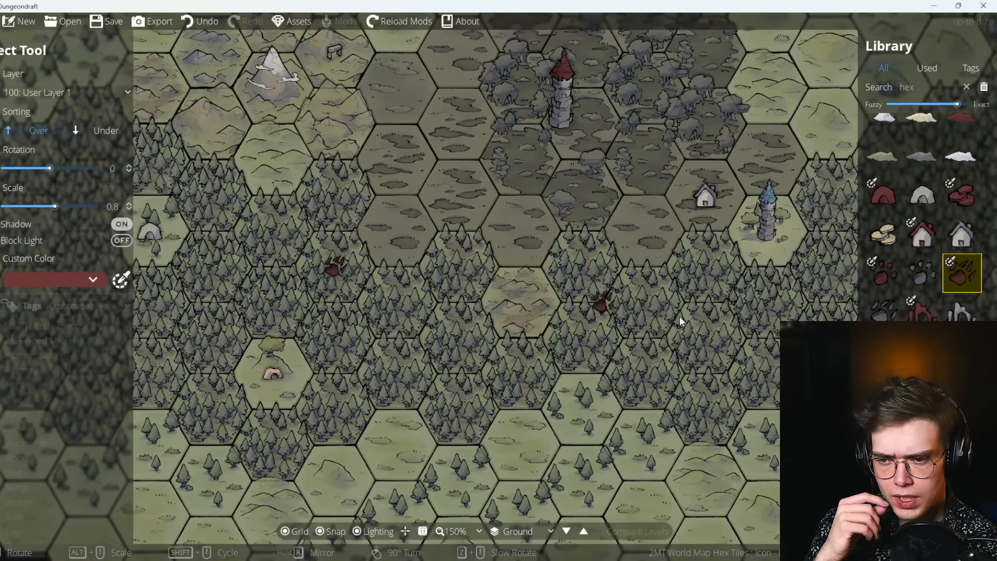
Choose the swamp willow tree from the library's foliage objects and set its scale to 1.4.
scroll(961, 166, "down", 5)
scroll(960, 166, "down", 10)
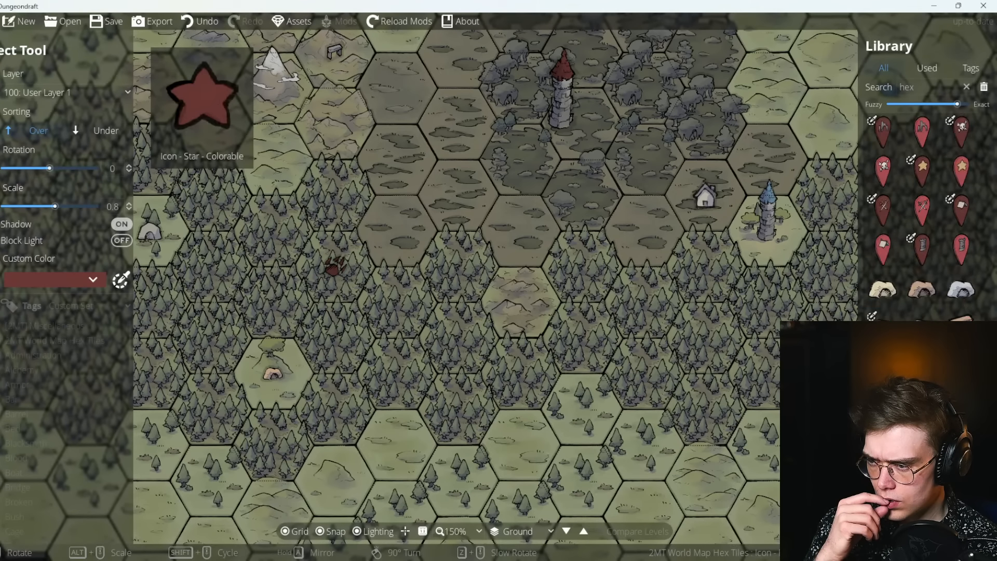
scroll(961, 166, "down", 2)
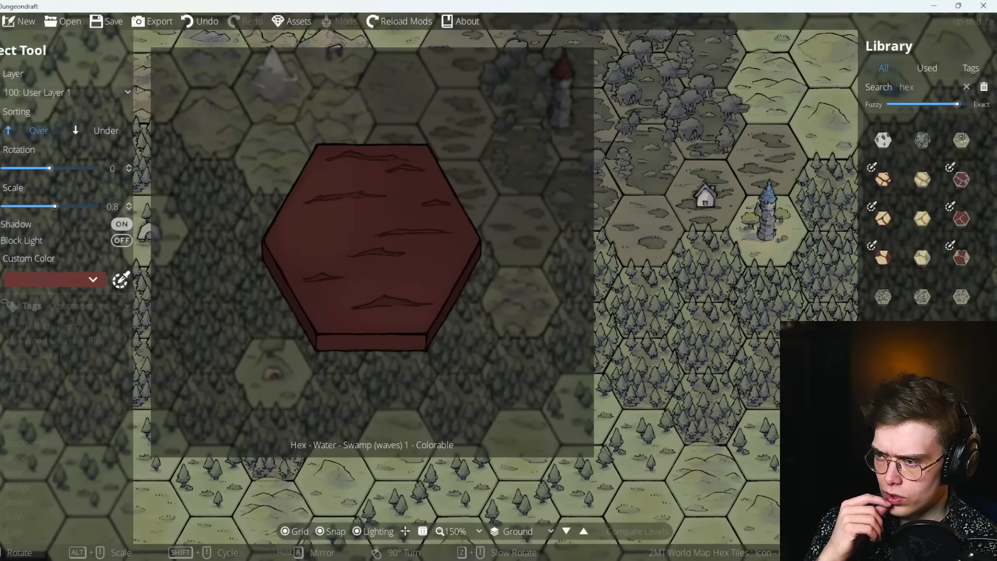
scroll(916, 311, "down", 5)
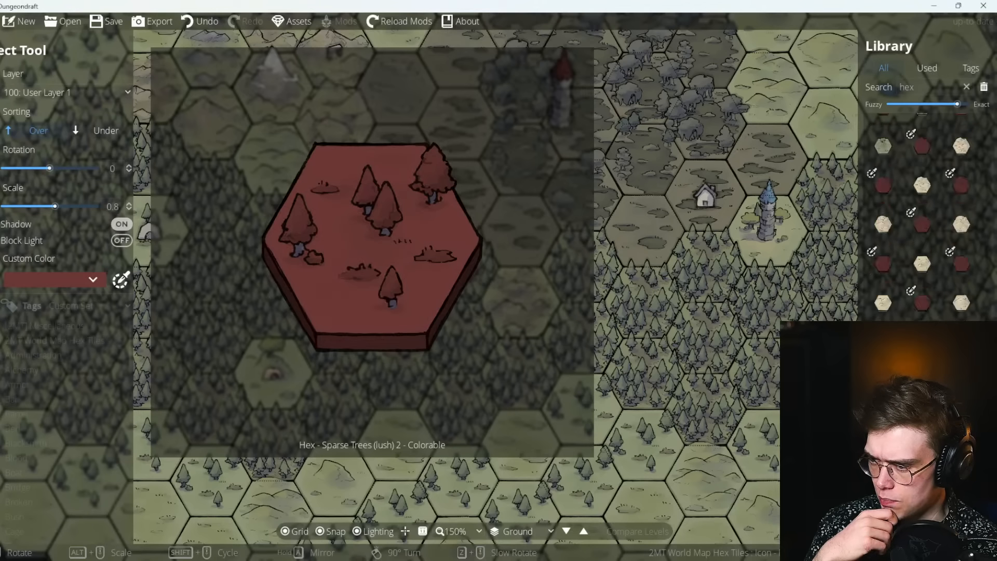
scroll(917, 312, "down", 5)
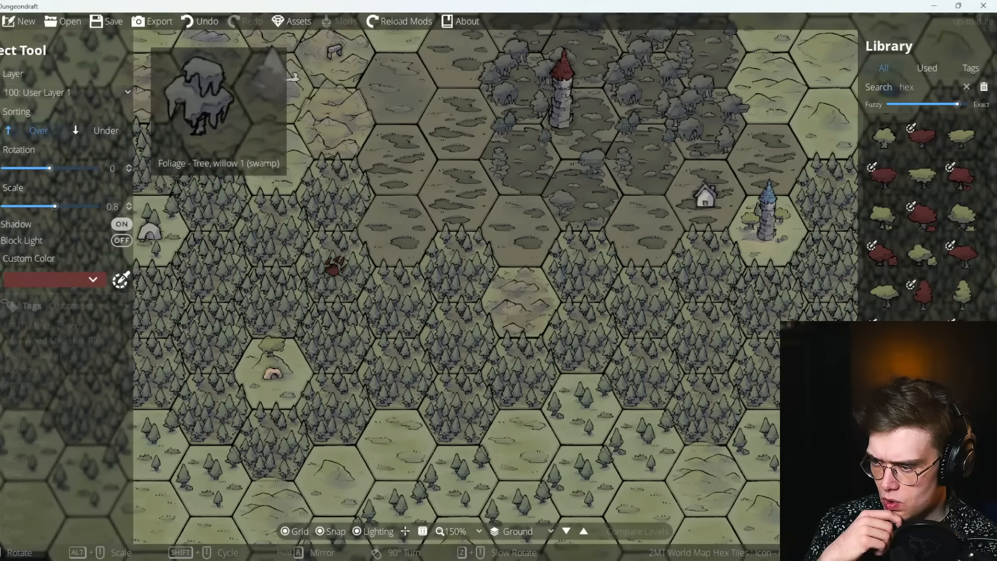
scroll(916, 311, "down", 3)
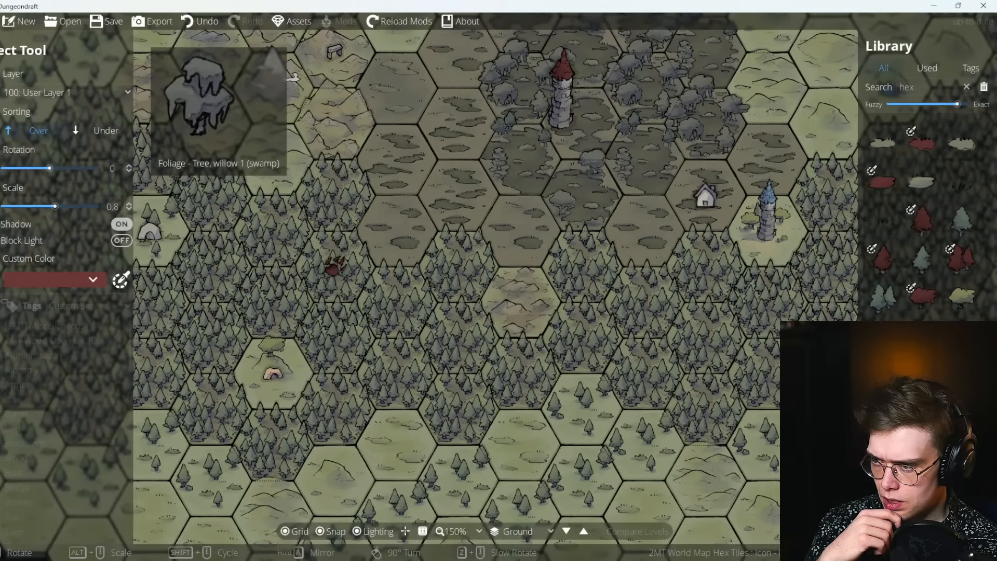
scroll(922, 291, "up", 3)
left_click(922, 304)
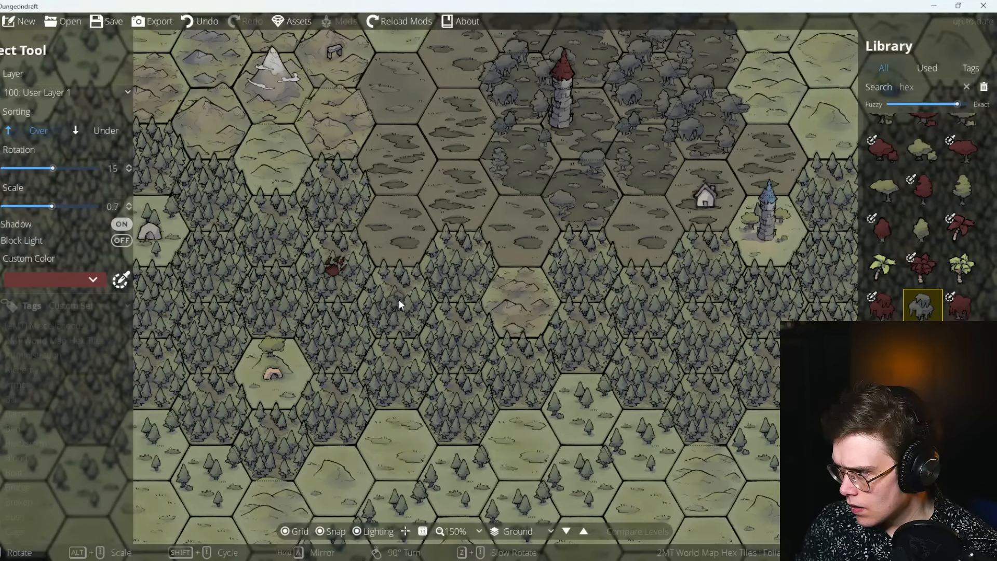
scroll(399, 299, "down", 3)
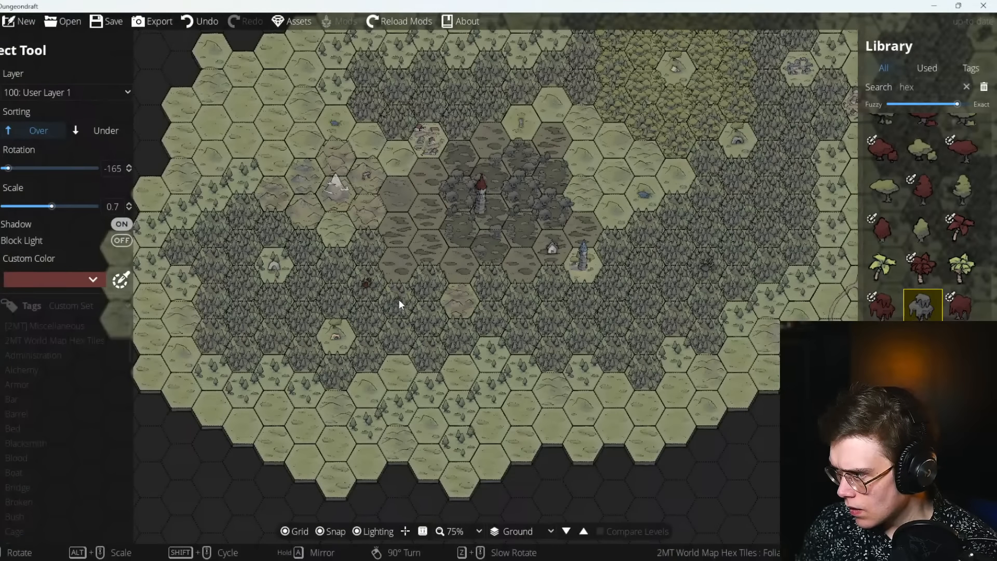
scroll(399, 304, "up", 5)
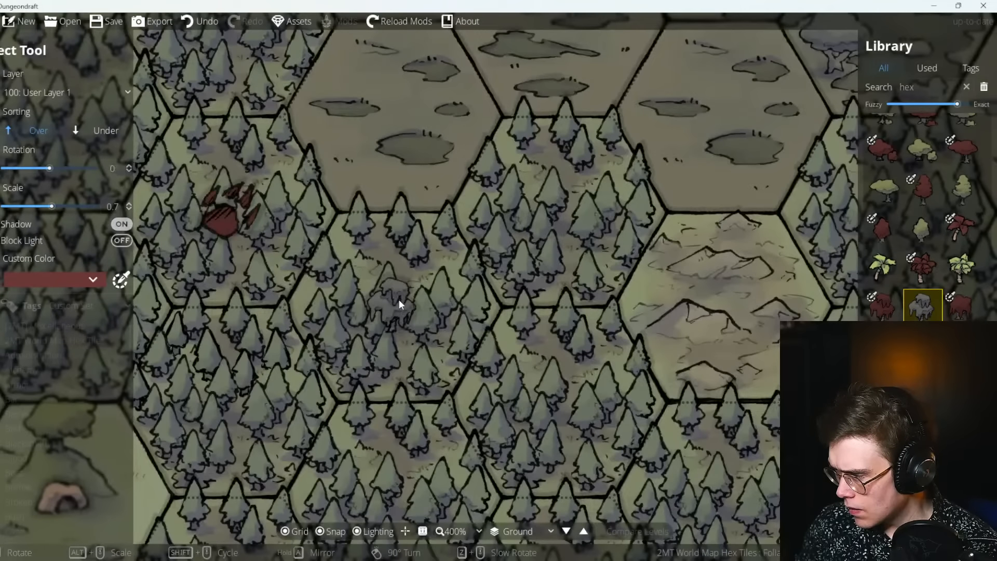
scroll(399, 304, "up", 10, "alt")
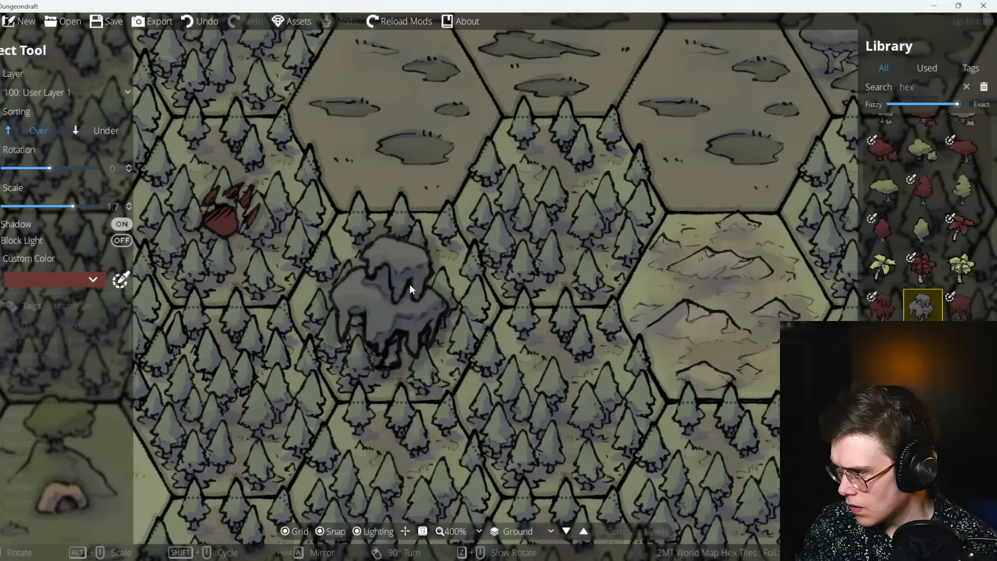
scroll(408, 288, "down", 3, "alt")
Try the large willow tree in the dark forest just west of the rocky hill hex, and undo the placement.
left_click_drag(356, 276, 500, 349)
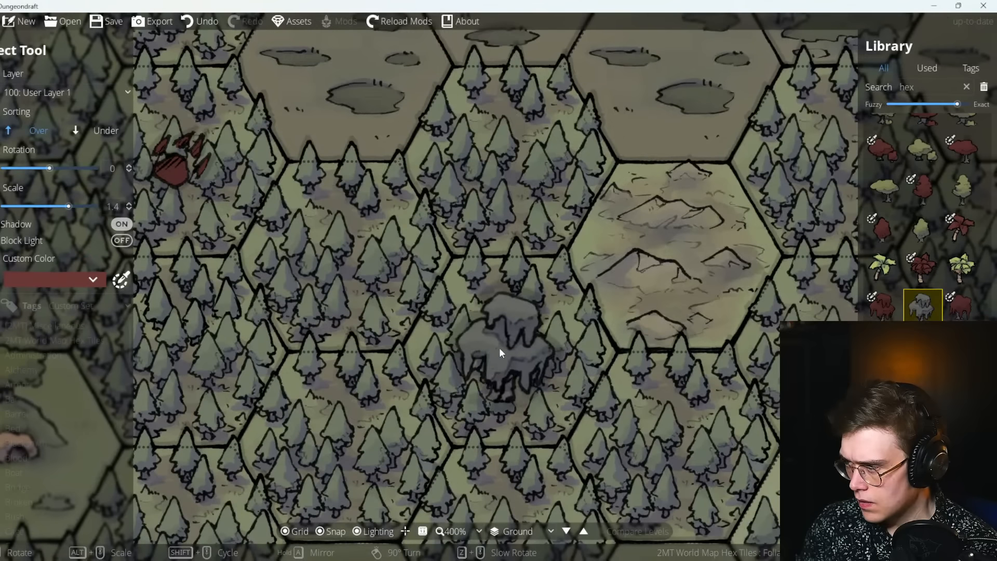
left_click(510, 340)
left_click_drag(671, 359, 490, 305)
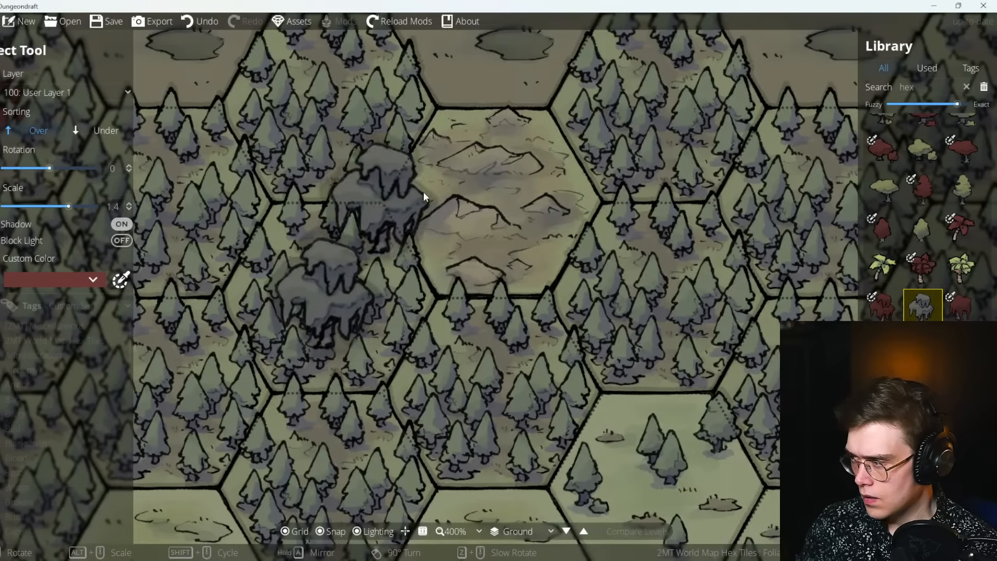
key("ctrl+z")
Place the swamp willow tree at scale 1.4 on the forest hex bordering the swamp, just northwest of the rocky hill hex.
left_click_drag(349, 140, 357, 292)
scroll(356, 292, "up", 1)
scroll(357, 292, "down", 2)
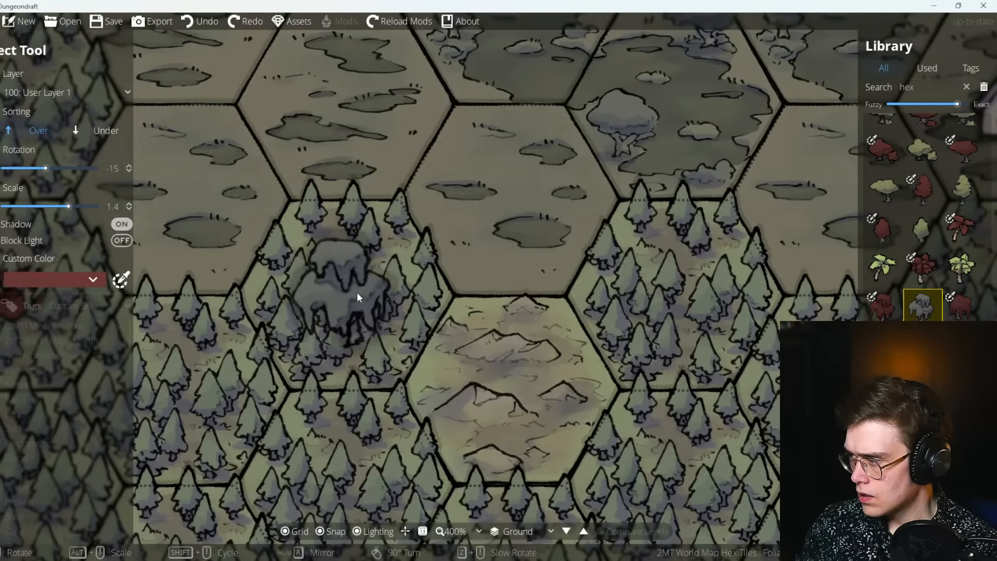
scroll(357, 292, "up", 1)
left_click(357, 292)
left_click_drag(519, 430, 383, 414)
scroll(450, 392, "down", 2)
scroll(451, 393, "up", 3)
scroll(451, 392, "down", 4)
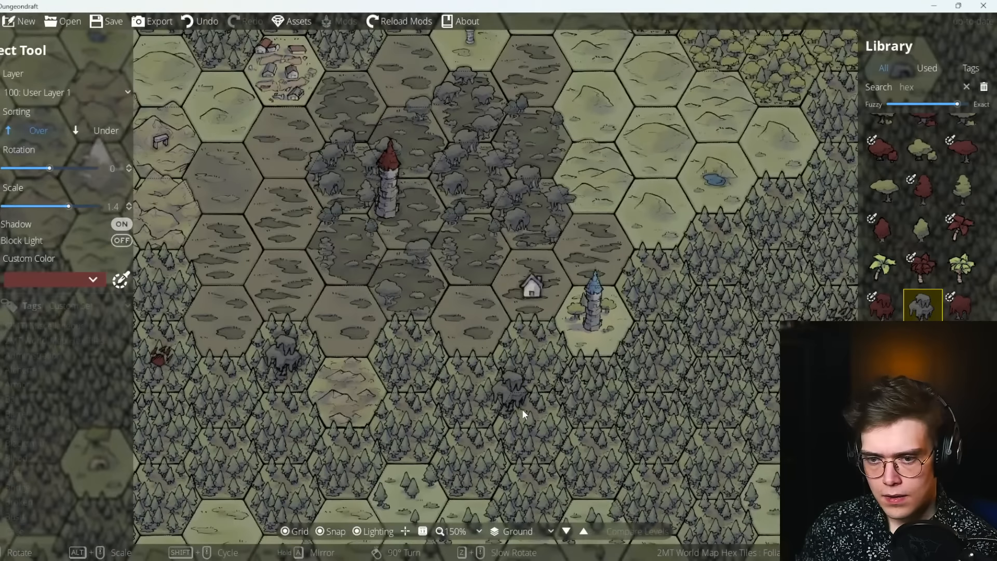
scroll(494, 404, "down", 1)
left_click_drag(483, 396, 524, 373)
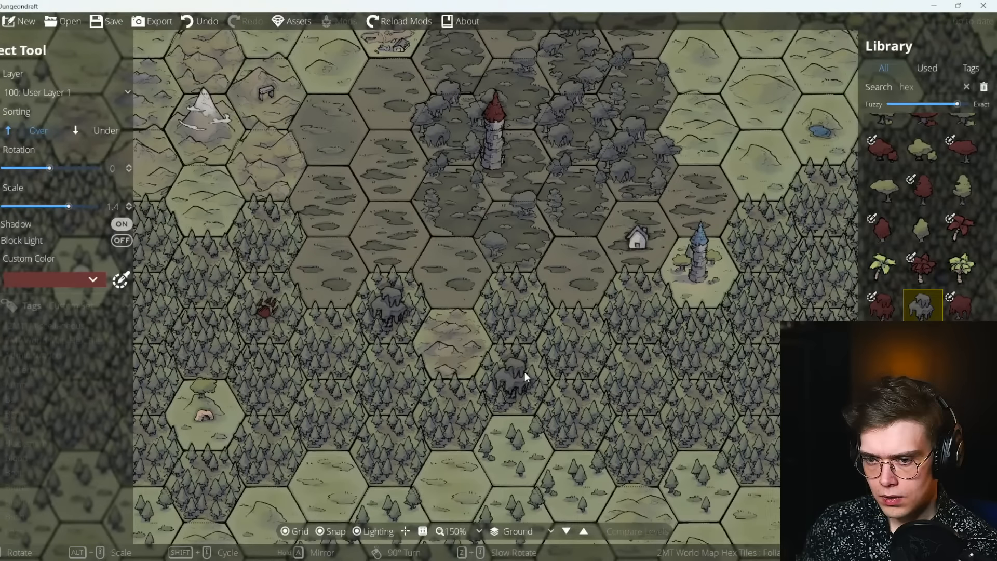
scroll(525, 373, "down", 1)
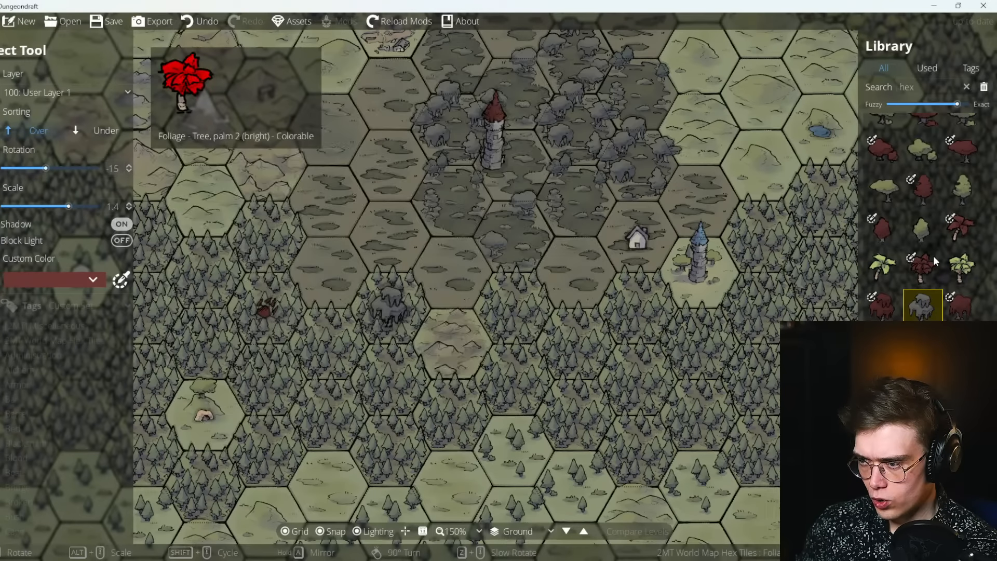
Look through the library's coast, river, ruin and swamp tiles and icons, and choose the blue pond icon.
scroll(961, 223, "up", 5)
scroll(921, 219, "up", 8)
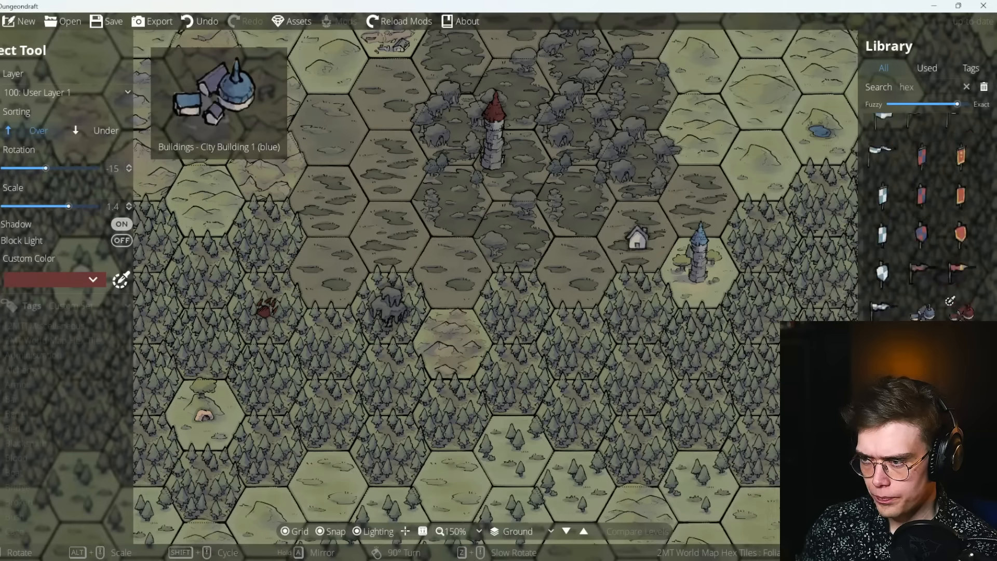
scroll(921, 218, "up", 10)
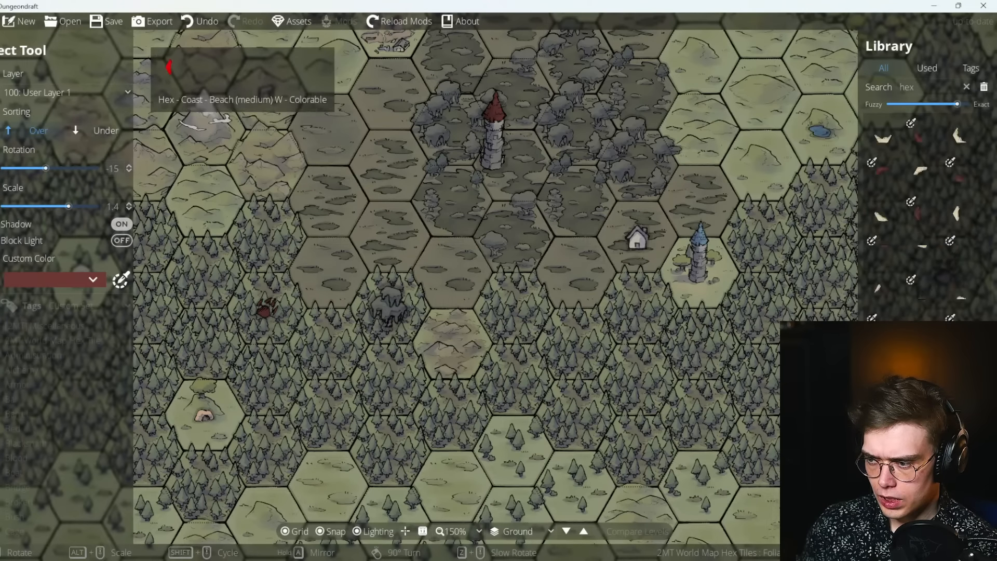
scroll(921, 218, "up", 5)
scroll(922, 219, "down", 10)
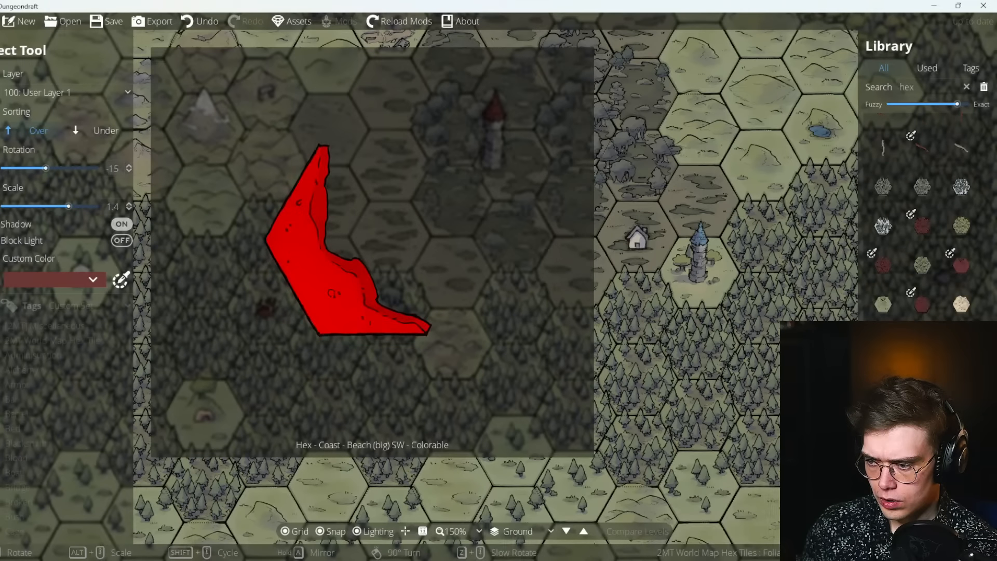
scroll(922, 218, "down", 5)
scroll(871, 126, "up", 5)
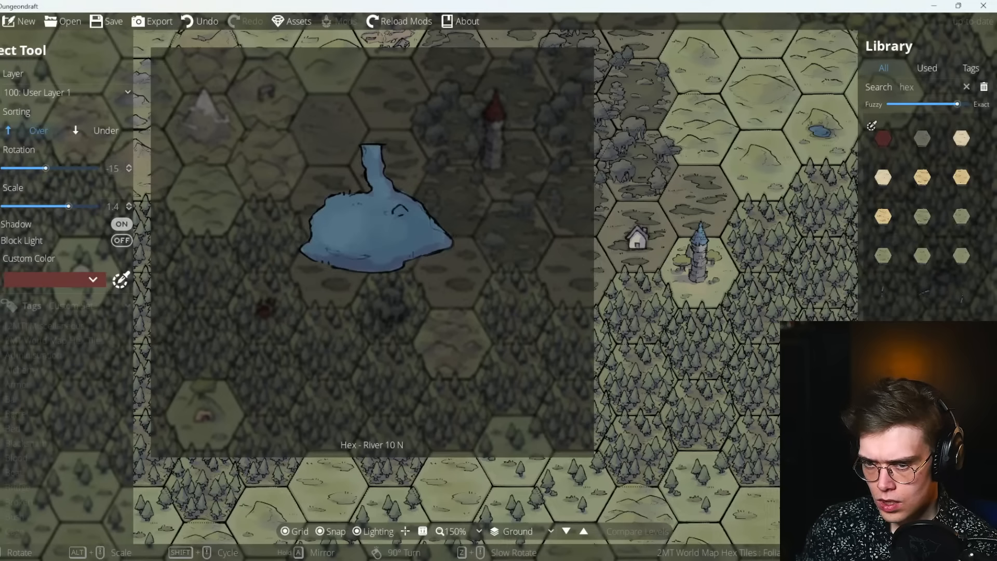
scroll(921, 218, "down", 5)
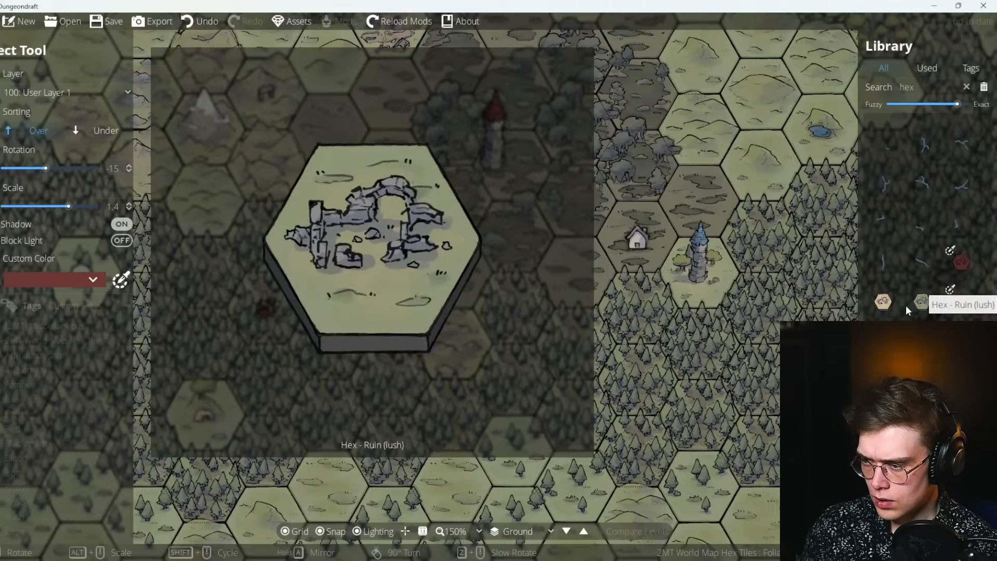
scroll(906, 305, "down", 3)
scroll(886, 312, "down", 6)
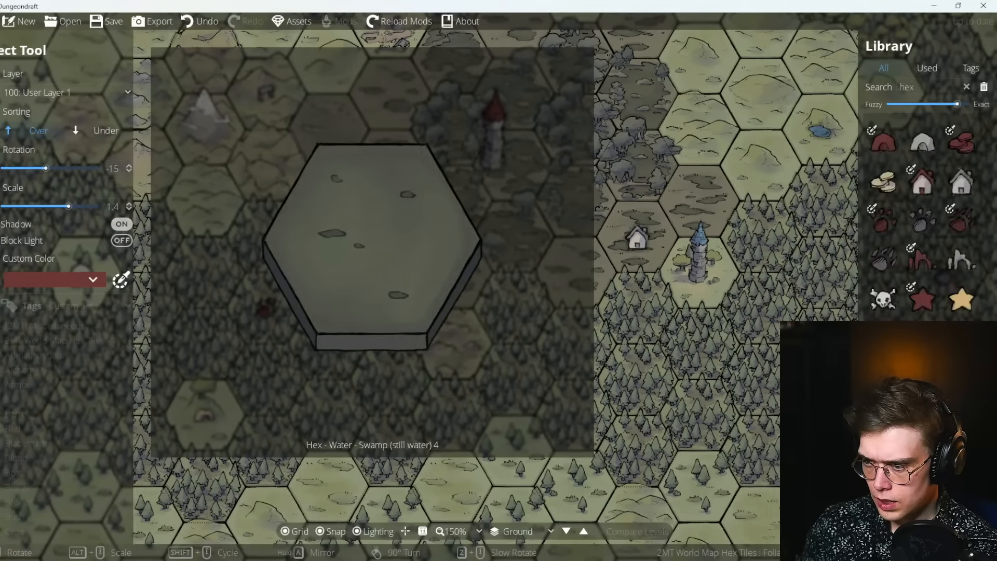
left_click(923, 166)
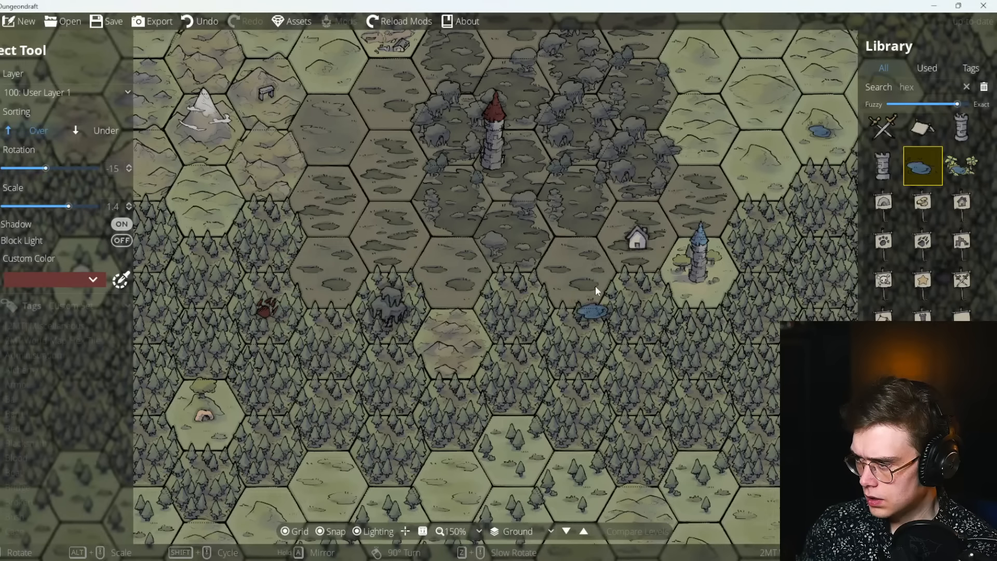
Try the pond icon on the rocky hill hex south of the swamp, and undo the placement.
left_click(464, 345)
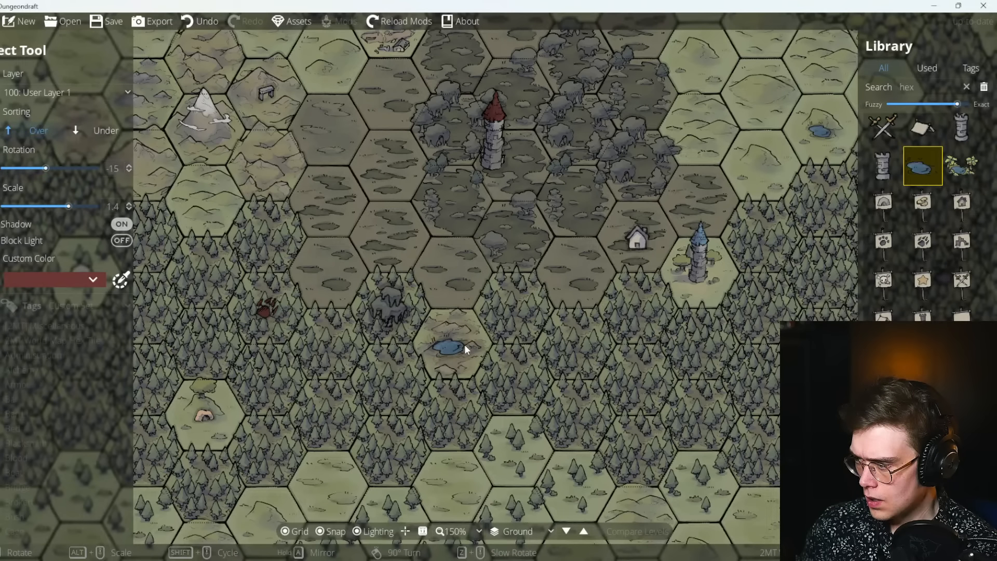
left_click_drag(475, 448, 494, 400)
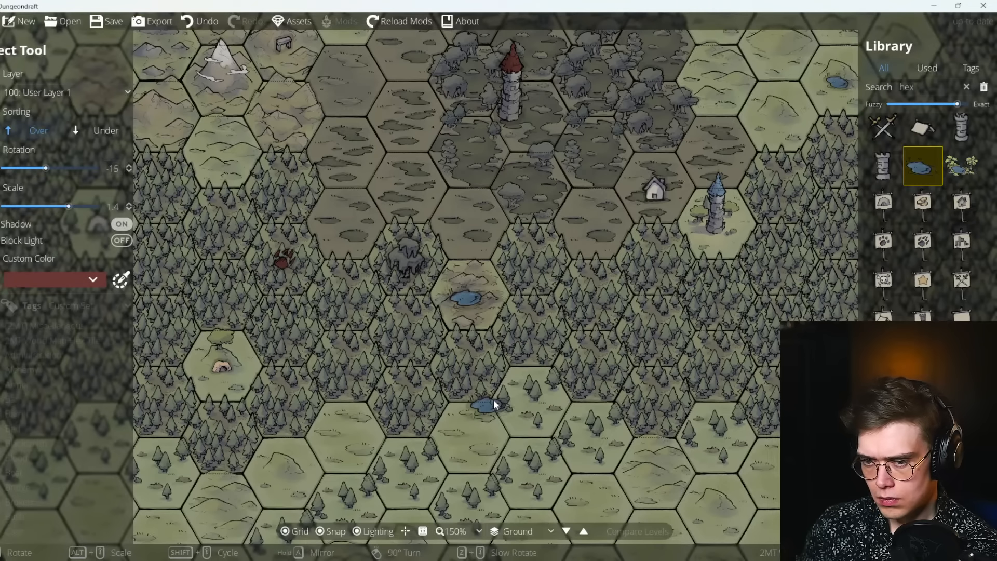
left_click_drag(575, 359, 549, 382)
key("ctrl+z")
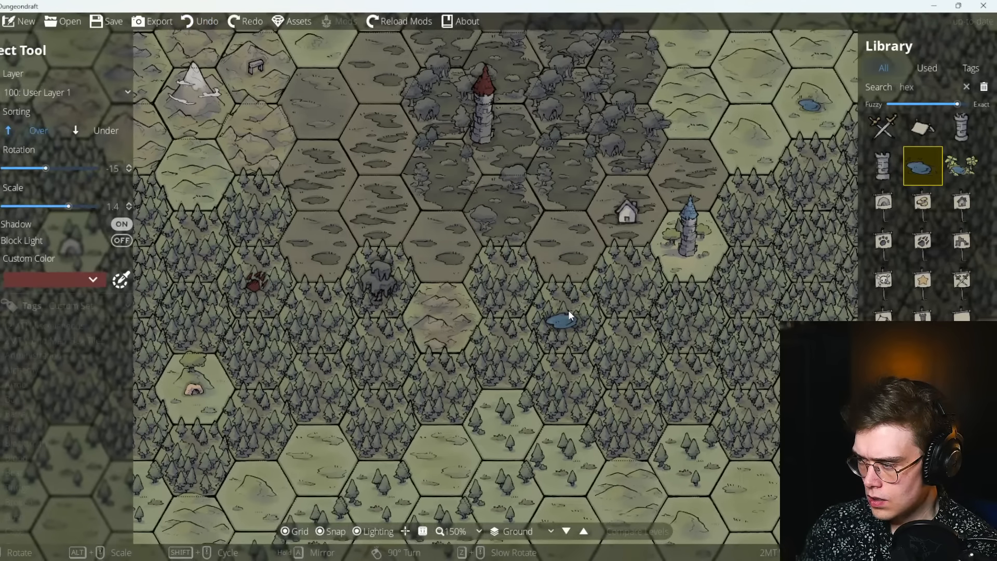
Place the pond icon at scale 1.4 and rotation -15 in the middle of the rocky hill hex within the dark forest.
left_click(451, 320)
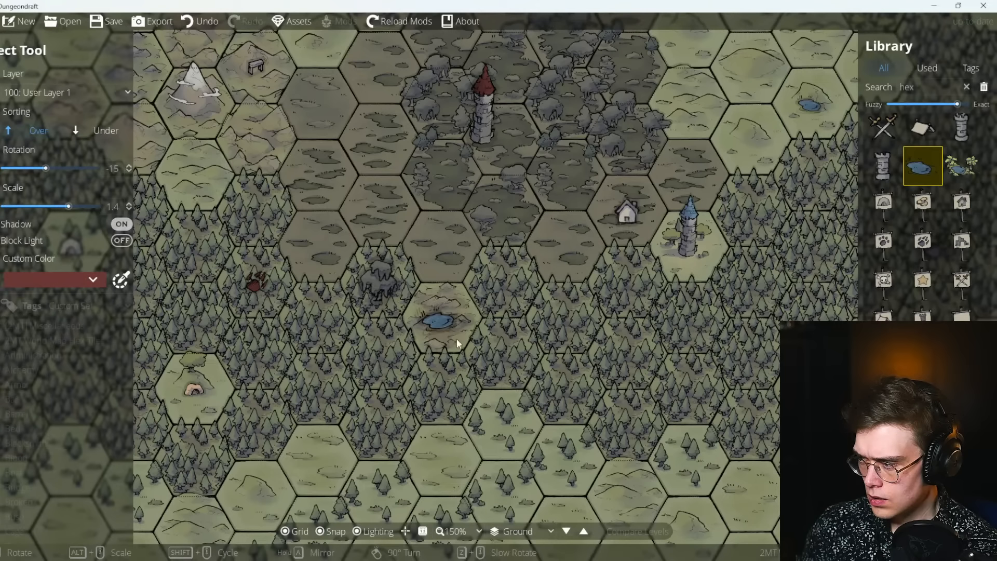
left_click_drag(485, 444, 564, 396)
scroll(519, 387, "up", 1)
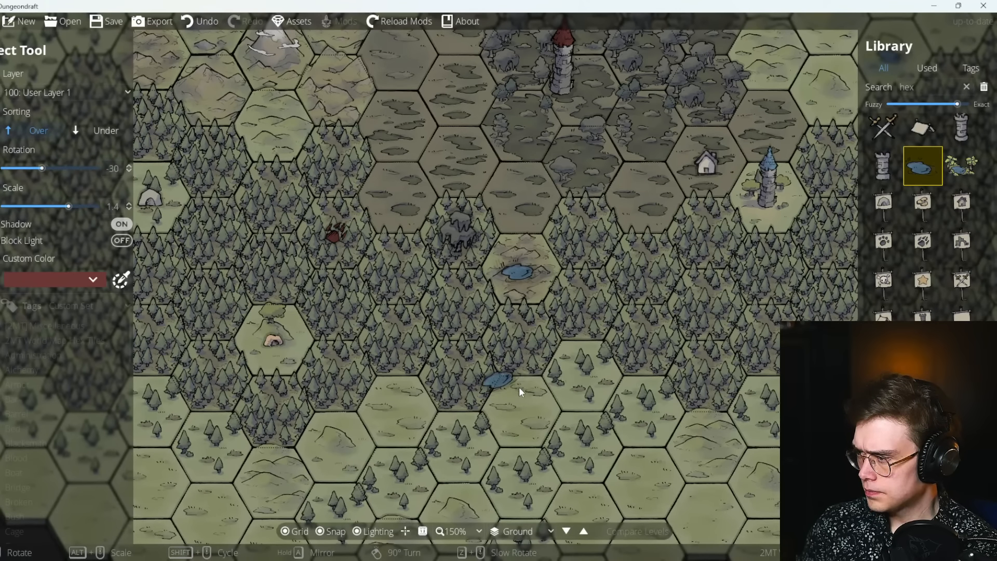
scroll(518, 388, "down", 1)
scroll(519, 388, "down", 3)
scroll(518, 387, "down", 1)
left_click_drag(519, 387, 433, 482)
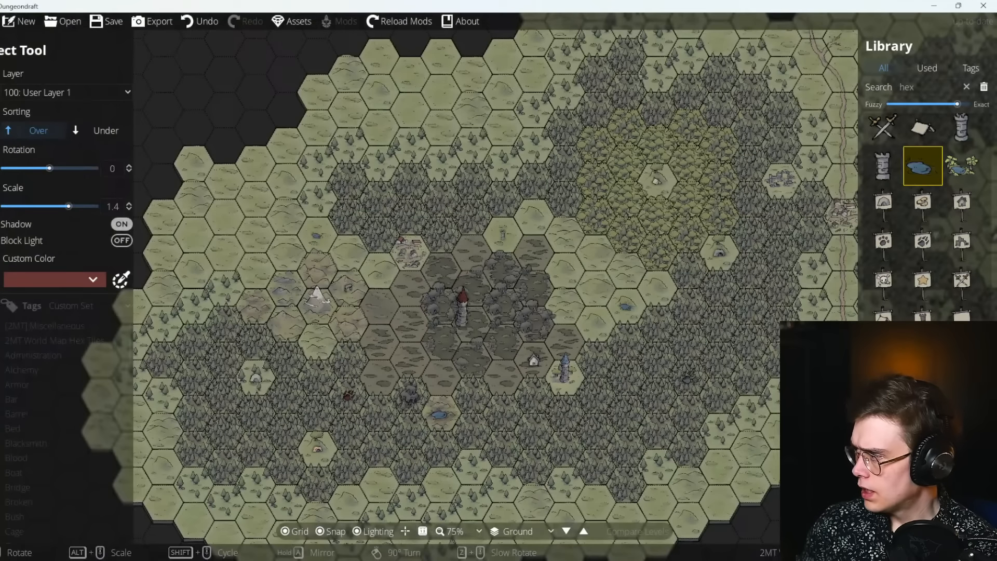
Look through the library's map pins, try the blank red You're Here pin, and choose the second green pin.
scroll(930, 218, "down", 5)
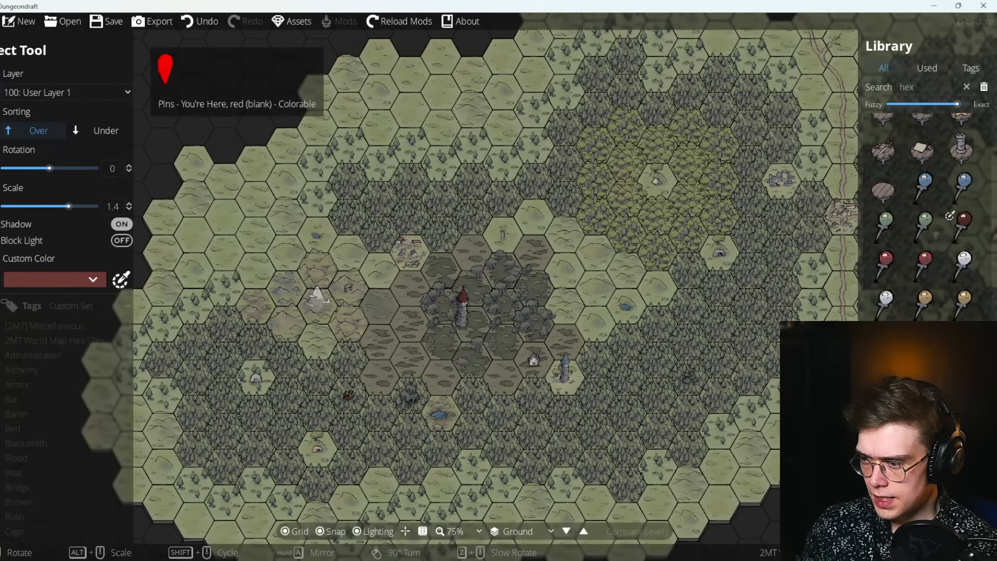
left_click(924, 382)
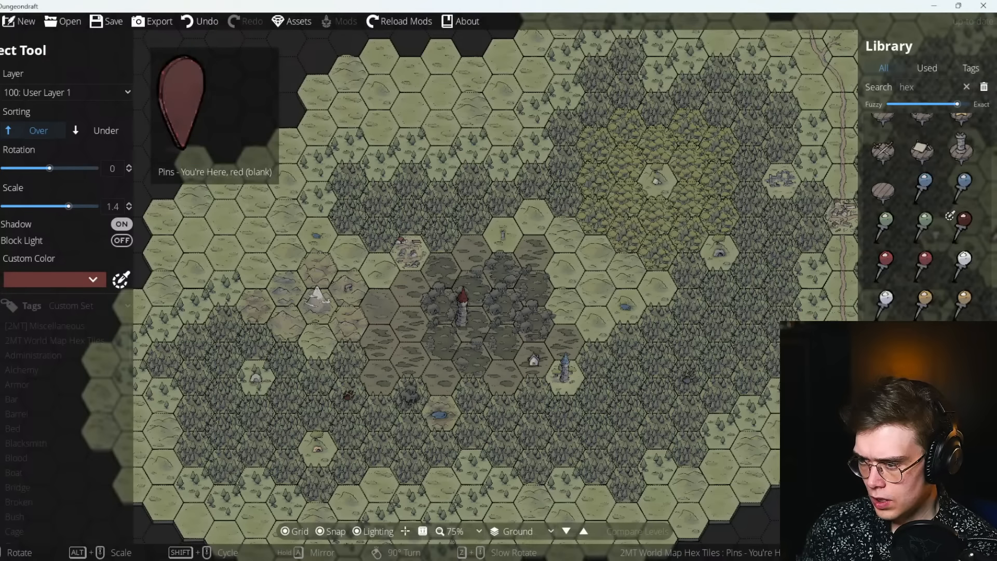
left_click_drag(477, 319, 472, 327)
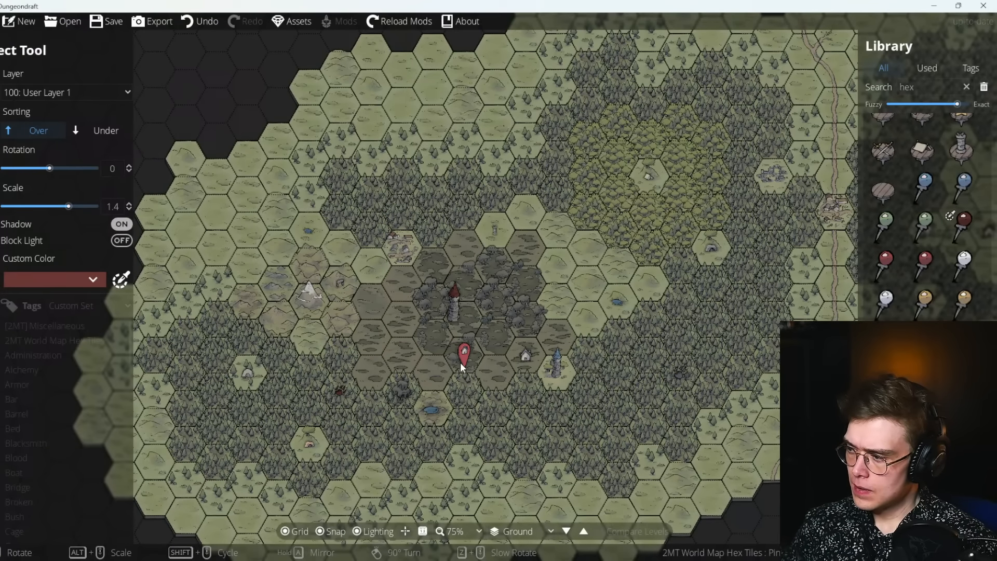
scroll(461, 367, "up", 4)
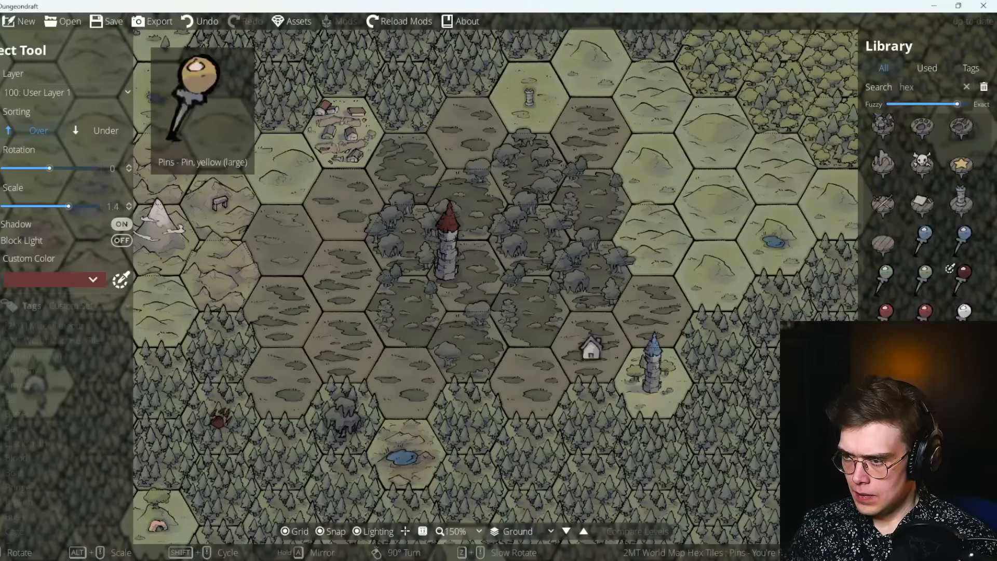
left_click(923, 279)
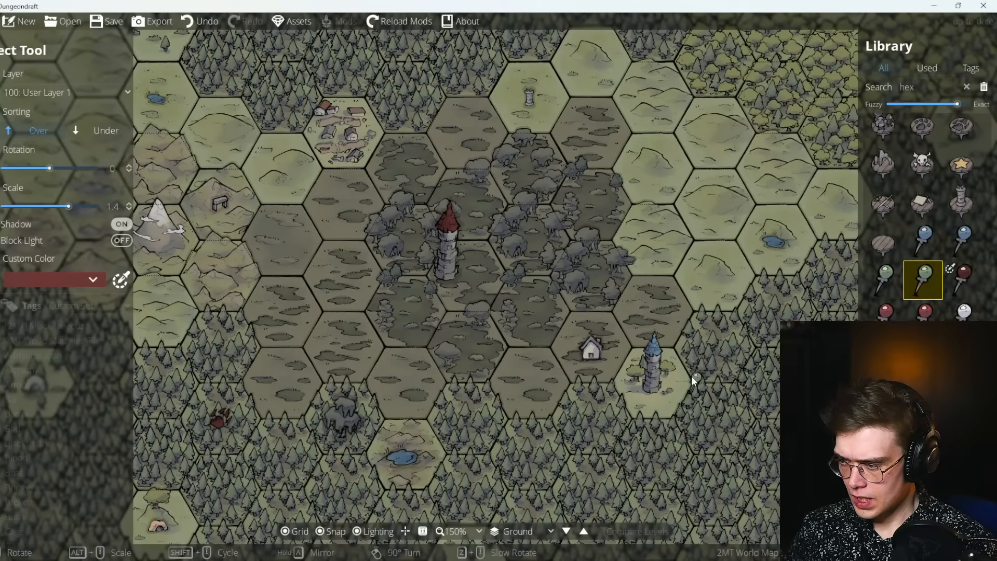
Examine the whole hex map, from the western forest and swamp to the road and the eastern forest.
scroll(690, 376, "down", 5)
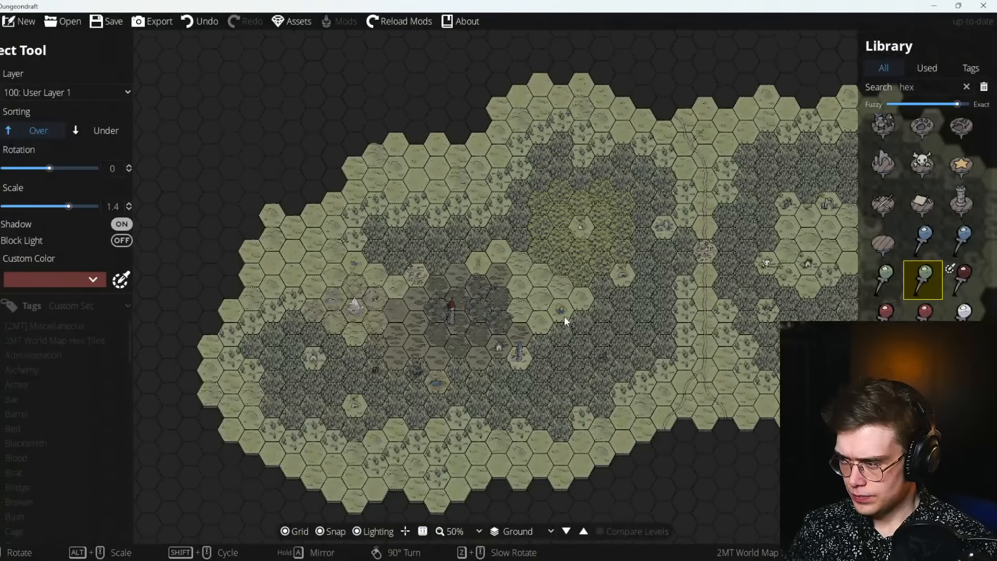
scroll(538, 349, "up", 5)
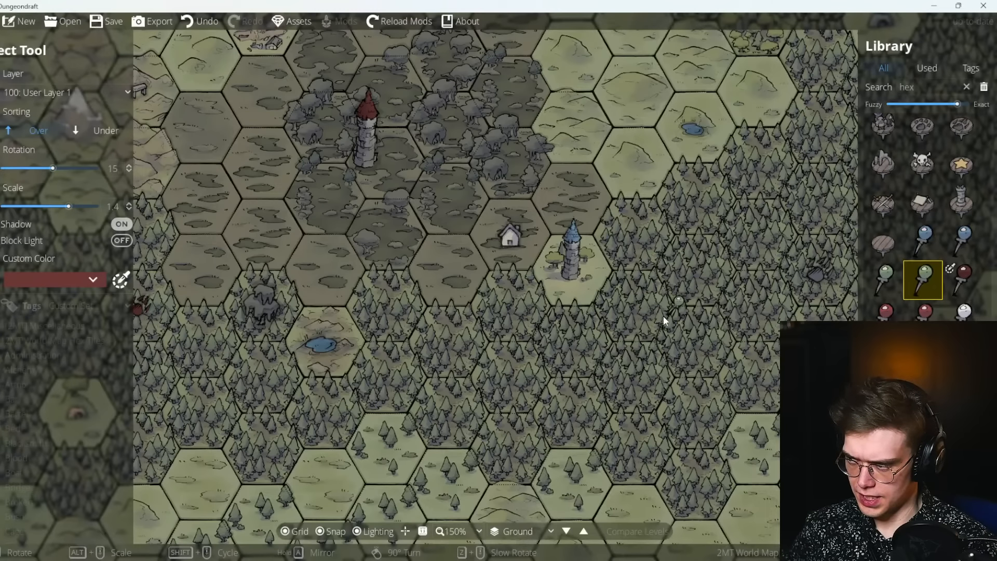
scroll(662, 315, "down", 5)
scroll(491, 337, "up", 2)
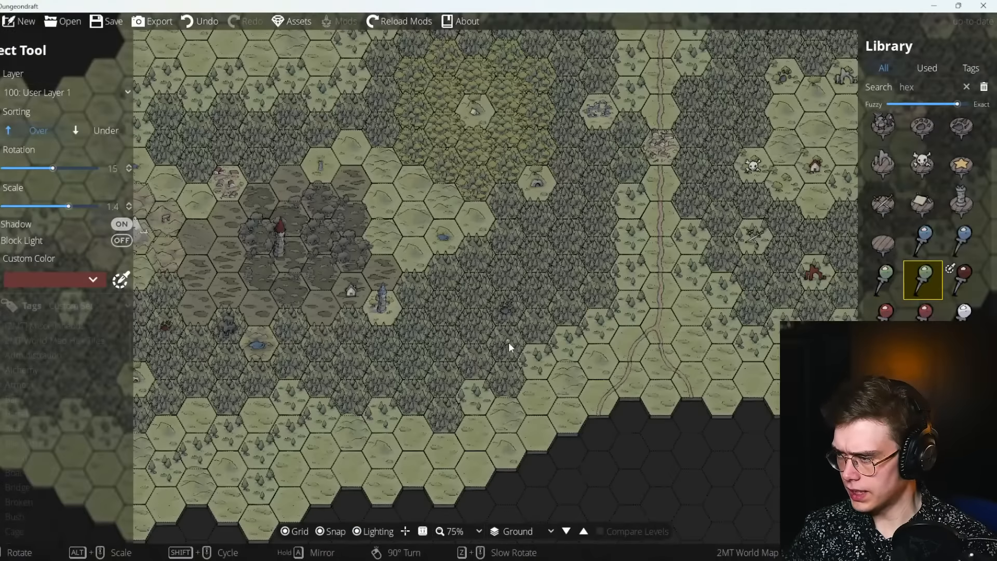
scroll(509, 345, "down", 4)
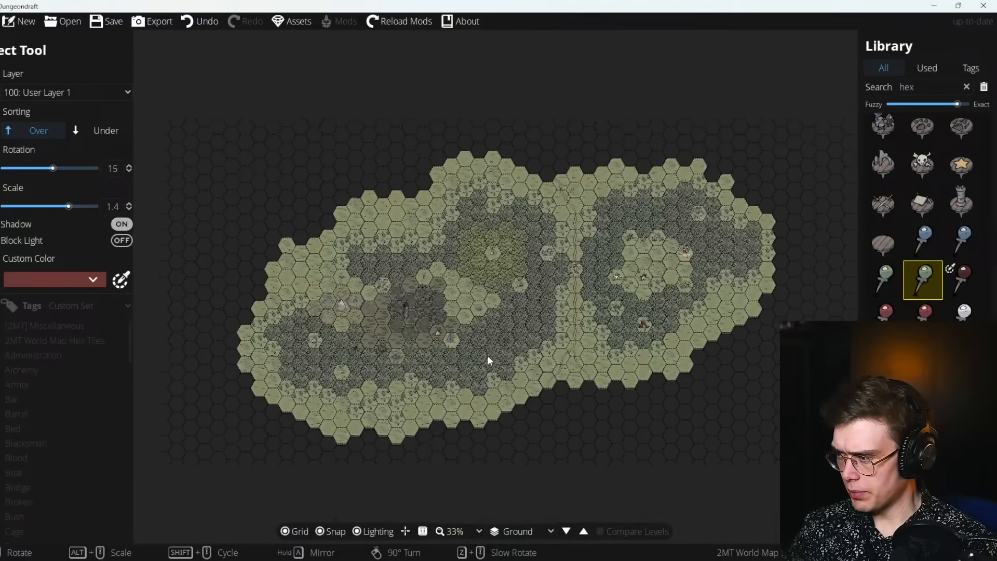
scroll(487, 355, "up", 3)
left_click_drag(487, 354, 665, 317)
left_click_drag(574, 322, 573, 328)
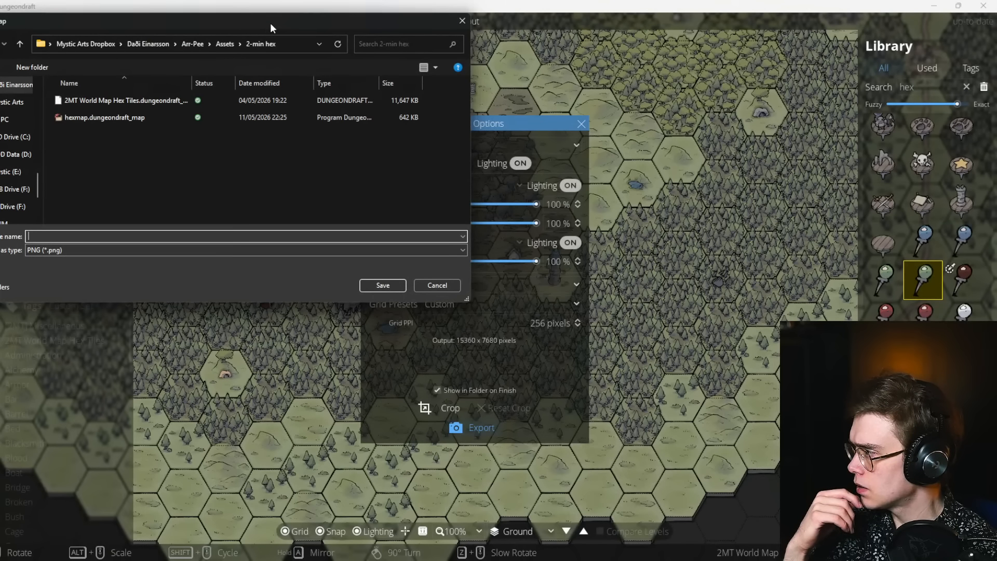
Export the map as a PNG named "dilæ" in the 2-min hex folder.
left_click_drag(270, 23, 288, 131)
left_click(397, 394)
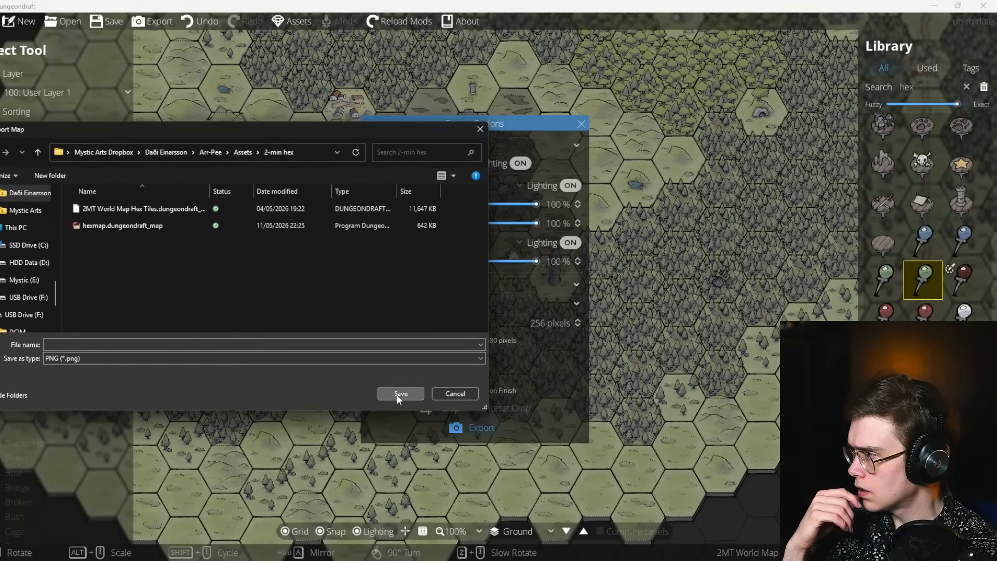
left_click(338, 342)
type("dillph")
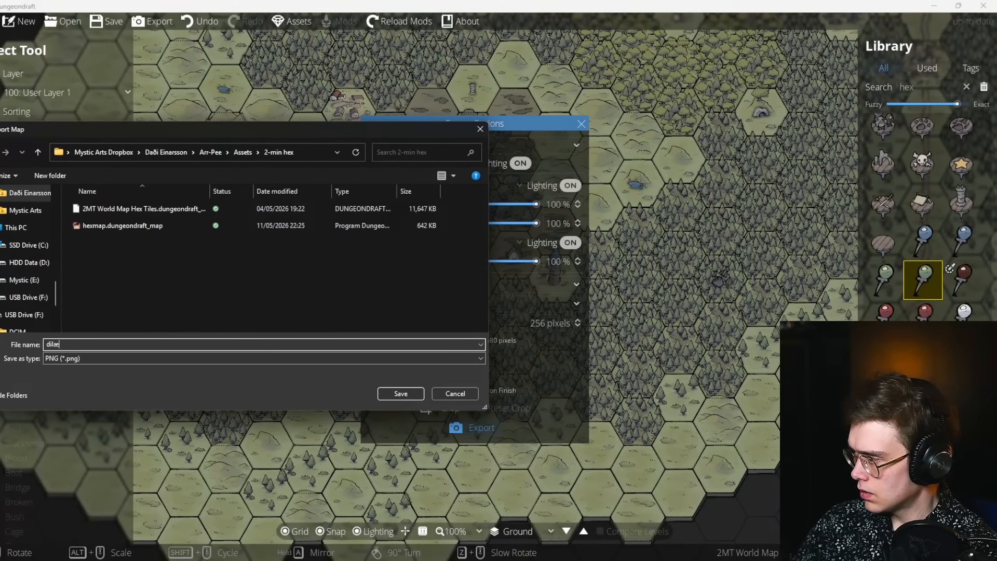
key("Return")
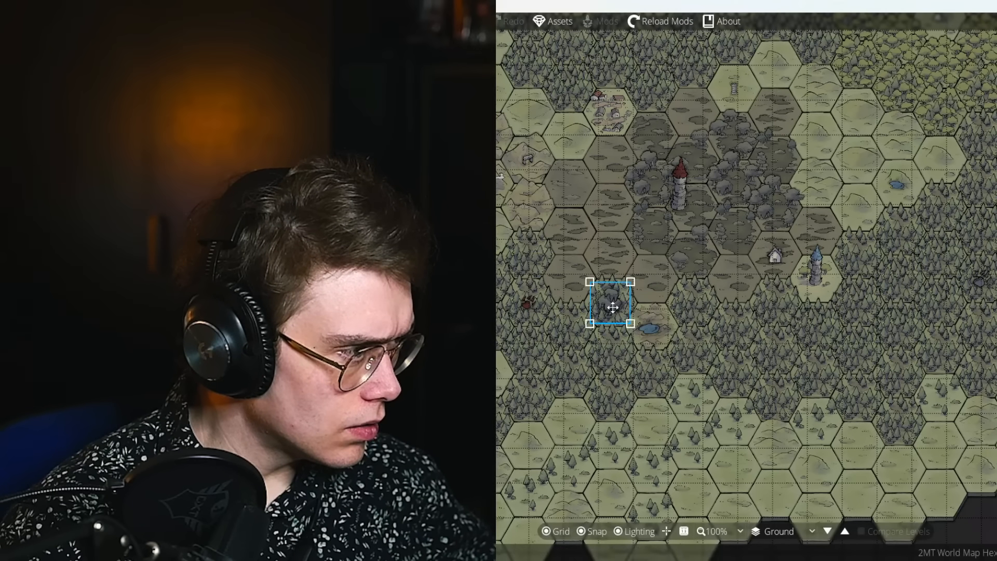
Try the swamp willow on several nearby swamp hexes, including the one directly north of the rocky hill.
left_click_drag(613, 307, 582, 291)
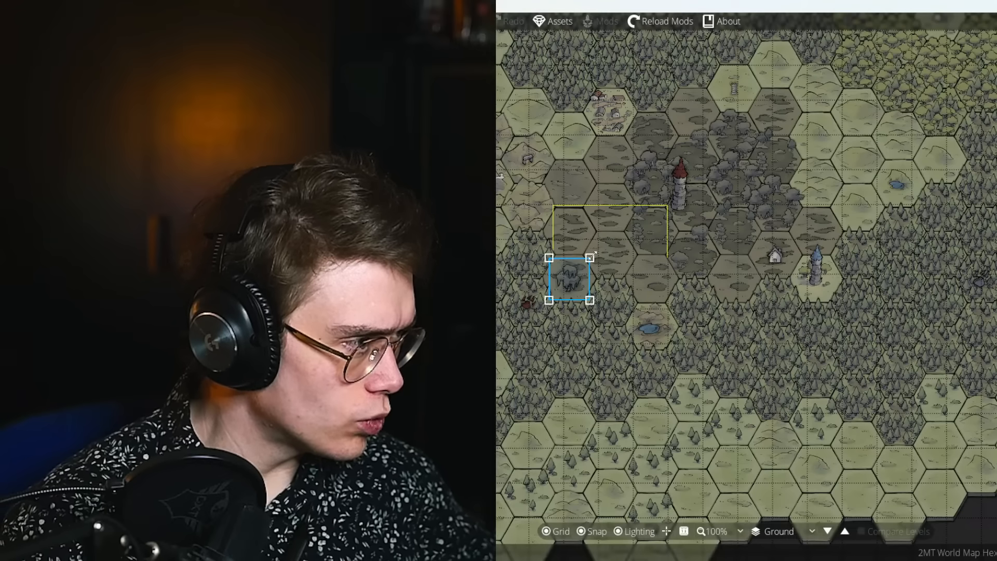
scroll(576, 278, "down", 3)
scroll(574, 279, "up", 2)
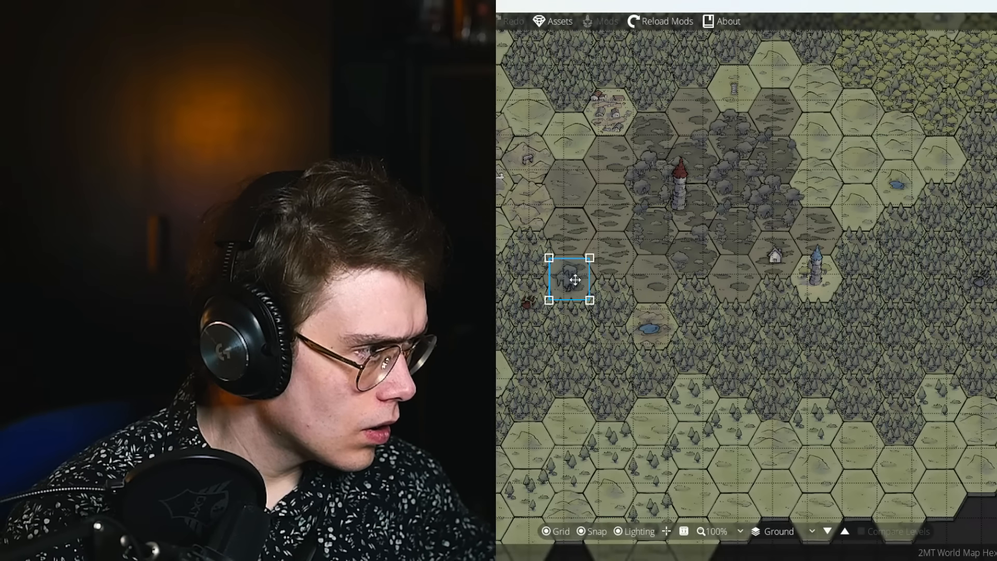
left_click_drag(575, 279, 619, 240)
scroll(643, 295, "up", 2)
left_click_drag(644, 295, 685, 249)
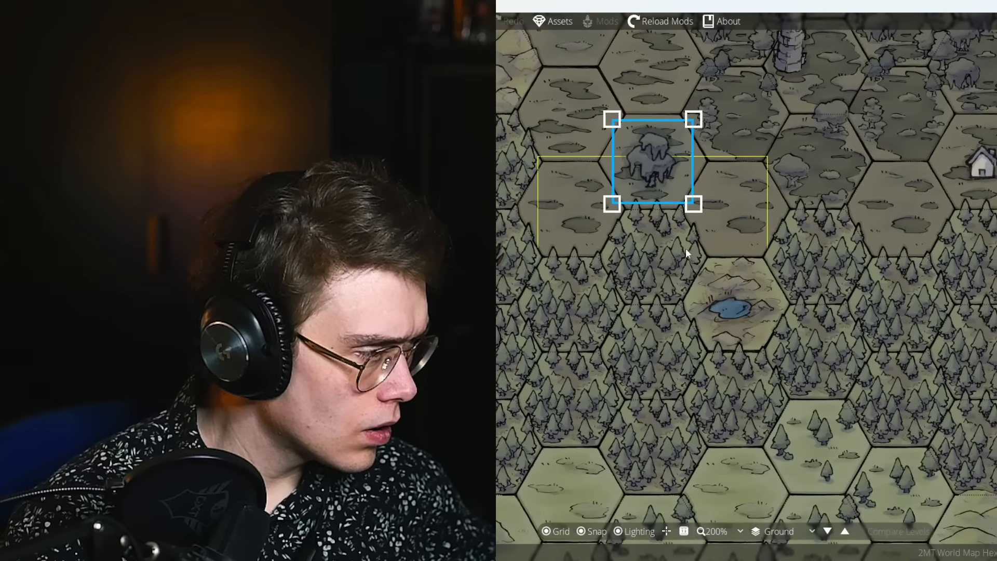
left_click_drag(663, 187, 749, 192)
Move the pond icon to the forest hex northeast of the rocky hill, and the swamp willow onto the rocky hill hex.
left_click(723, 315)
left_click_drag(740, 310, 833, 270)
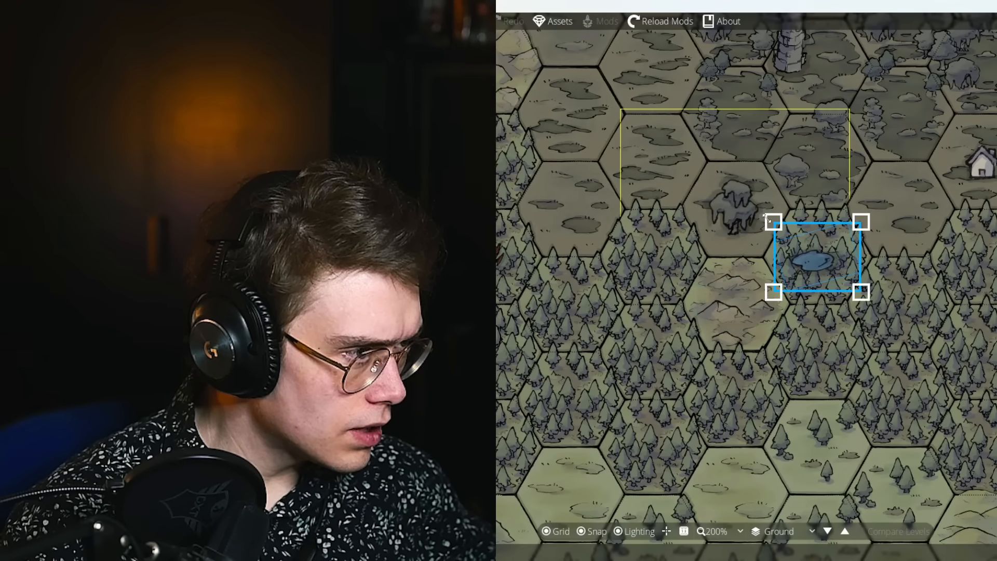
left_click_drag(740, 218, 735, 300)
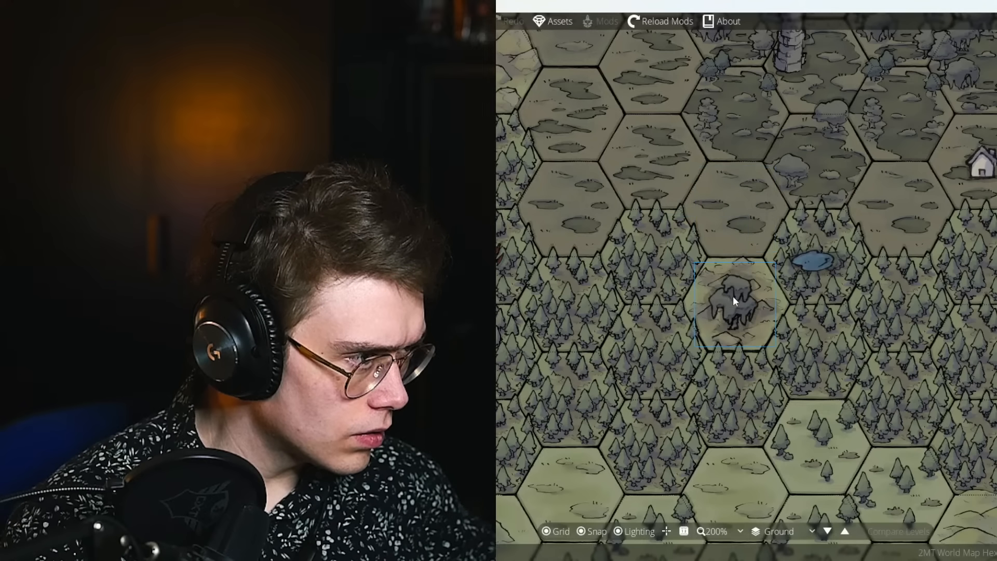
Try rotating the pond icon and moving it to the swamp hex on its northeast, and return it to its forest hex.
mouse_move(811, 269)
left_mouse_down()
mouse_move(919, 207)
mouse_move(693, 219)
mouse_move(732, 332)
mouse_move(830, 269)
left_mouse_up()
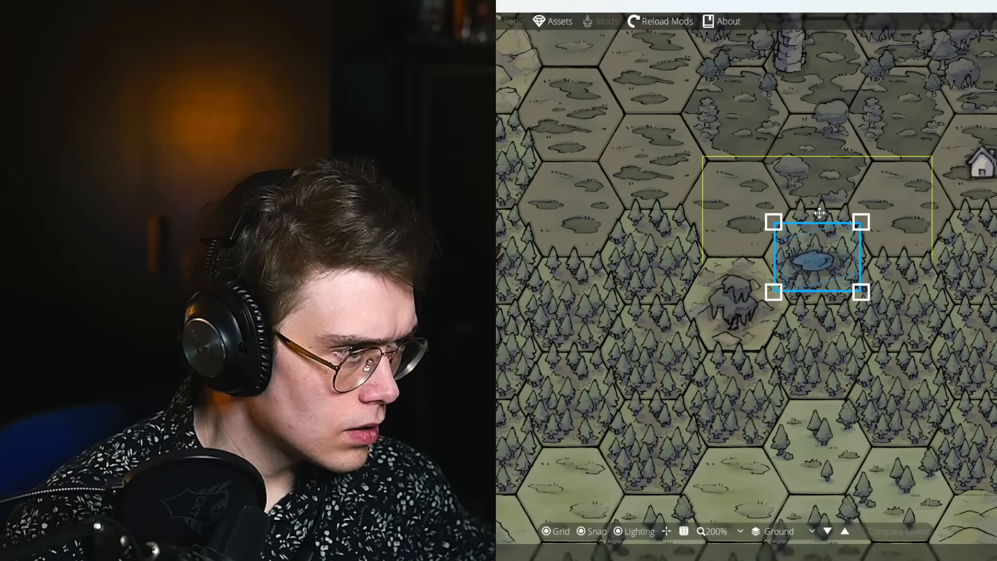
left_click_drag(819, 215, 933, 263)
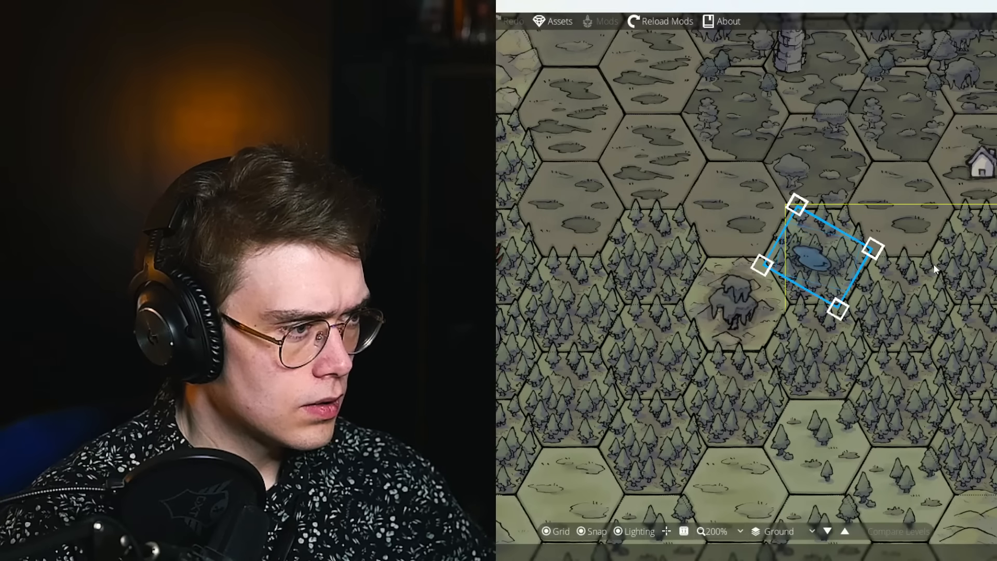
scroll(826, 370, "down", 3)
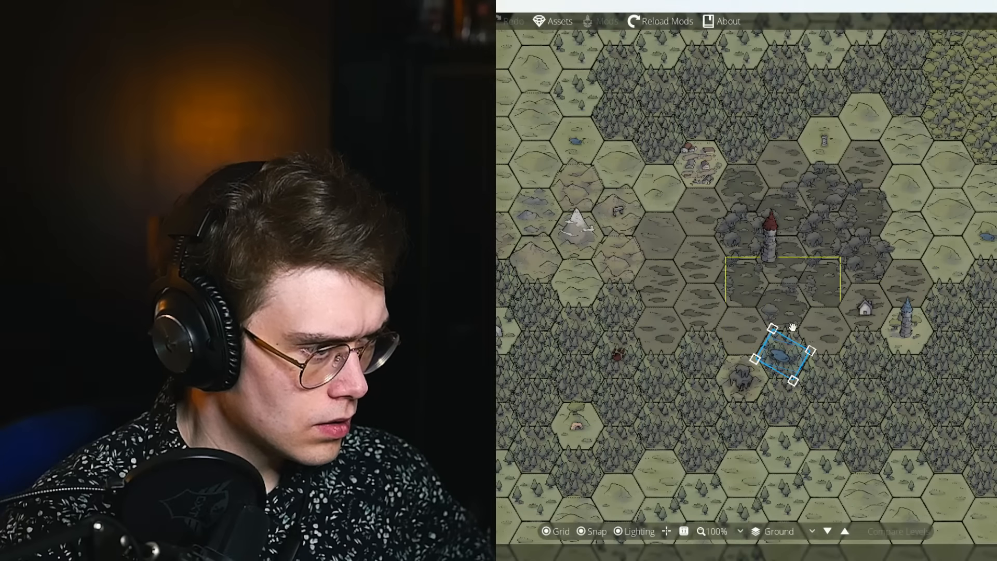
scroll(784, 348, "down", 1)
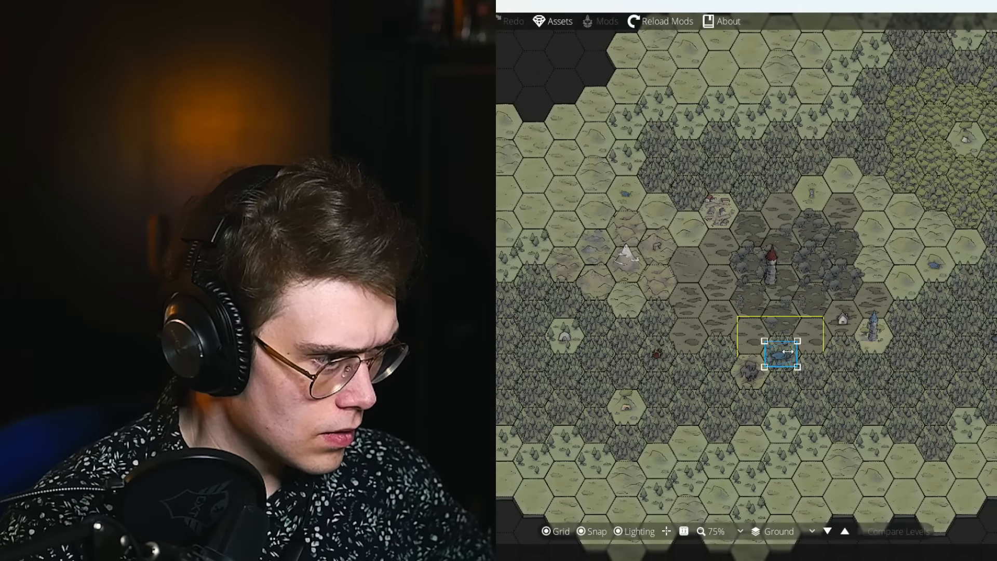
scroll(785, 357, "up", 4)
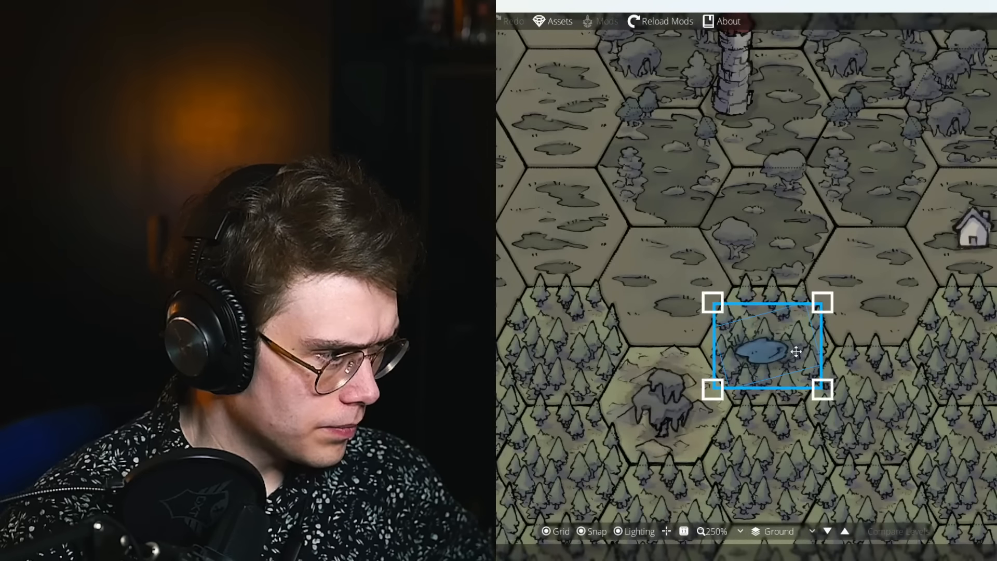
left_click_drag(796, 352, 883, 294)
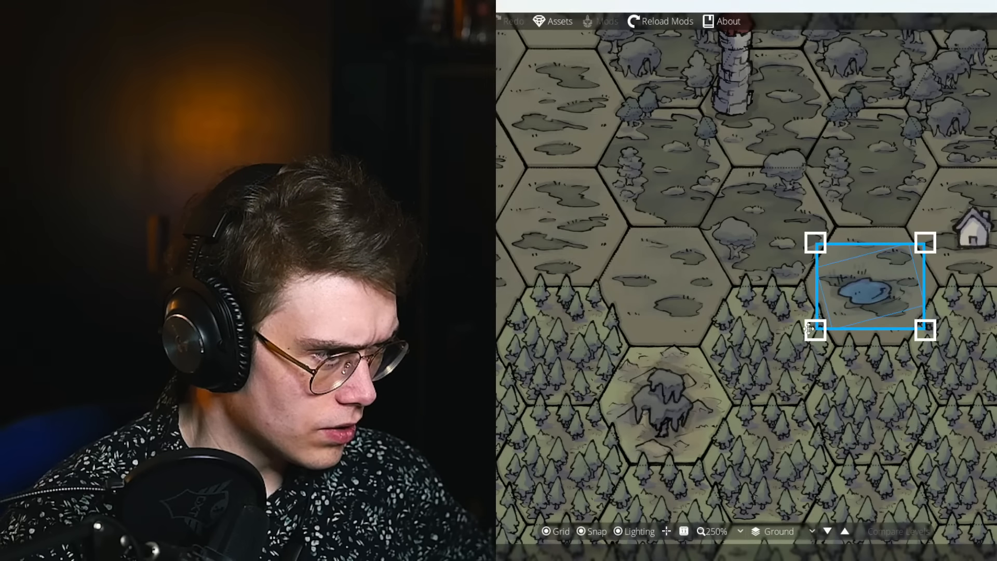
left_click_drag(808, 328, 758, 332)
Examine the hexes east of the pond, from the house and blue tower to the forest along the road.
left_click_drag(823, 272, 577, 412)
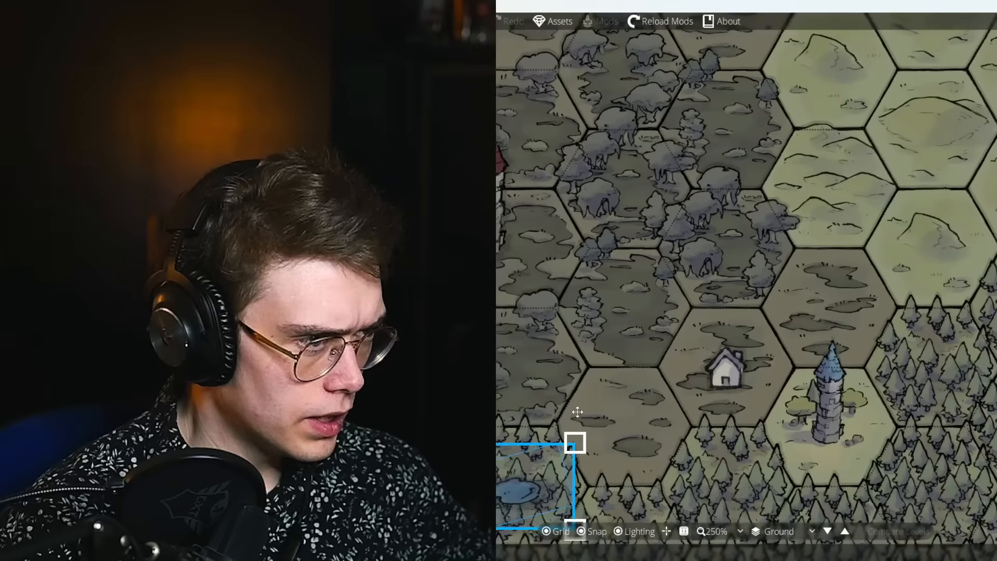
scroll(820, 244, "down", 5)
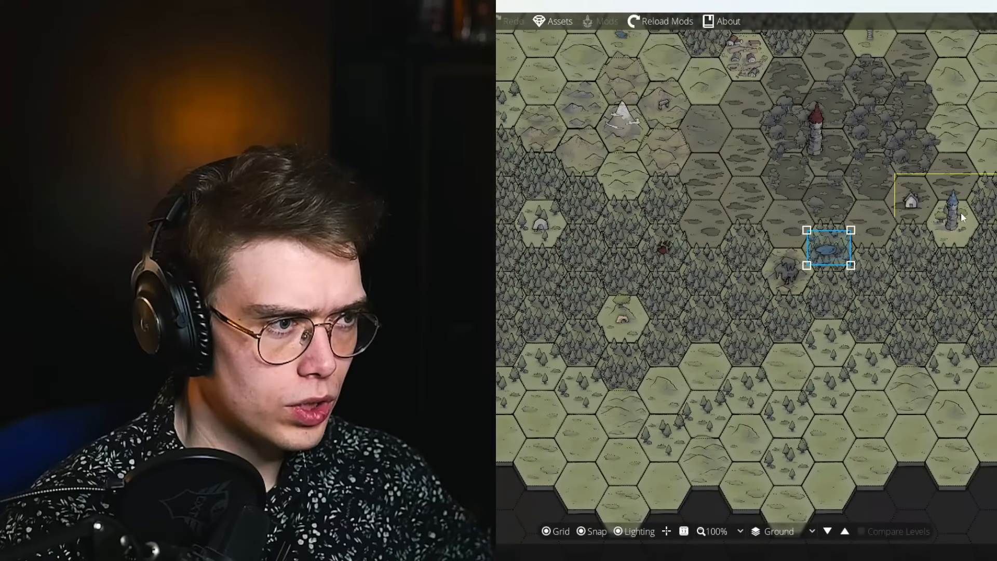
left_click_drag(960, 212, 847, 336)
left_click(920, 255)
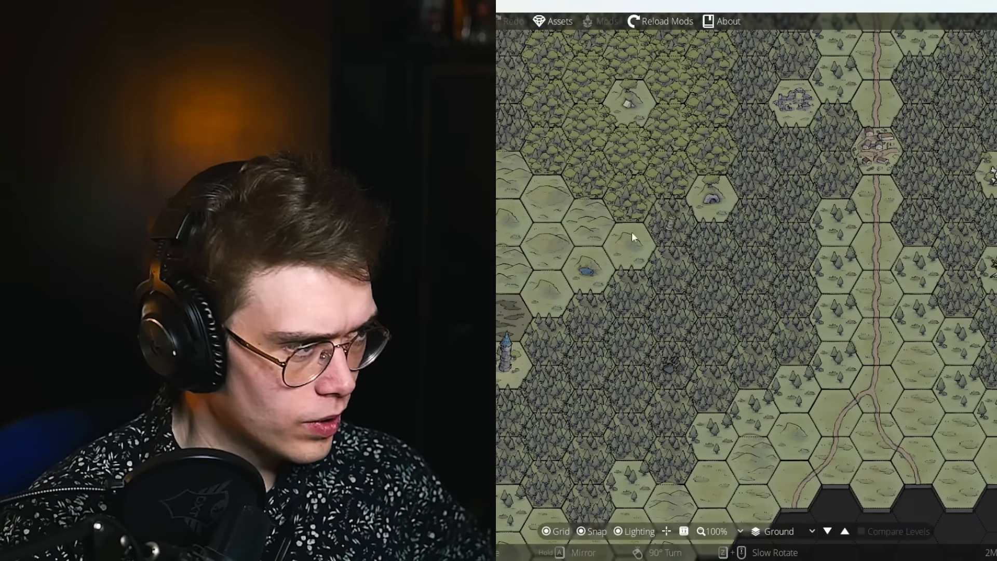
scroll(587, 261, "down", 1)
scroll(587, 261, "up", 1)
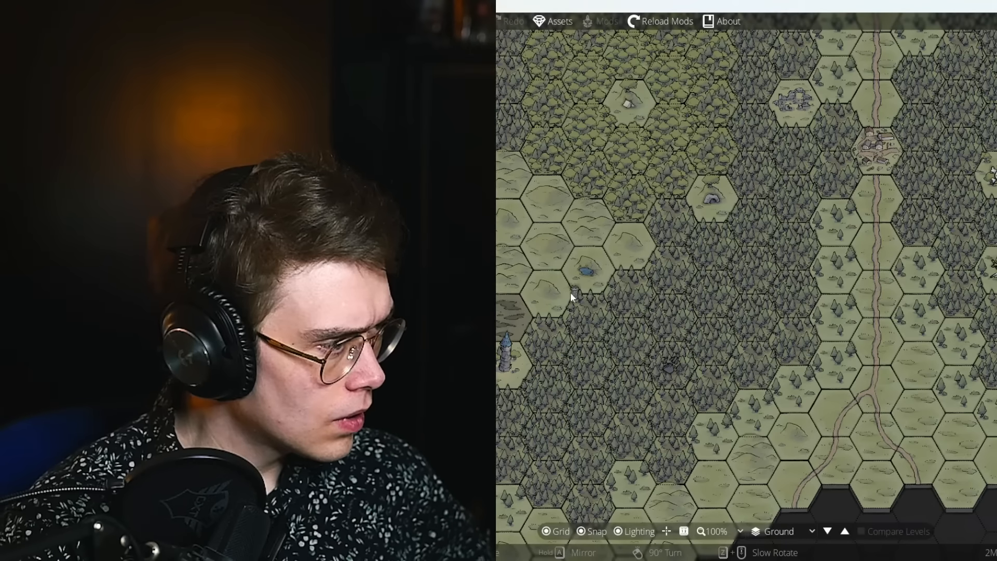
scroll(570, 292, "up", 4)
left_click_drag(553, 324, 856, 170)
left_click_drag(728, 226, 922, 142)
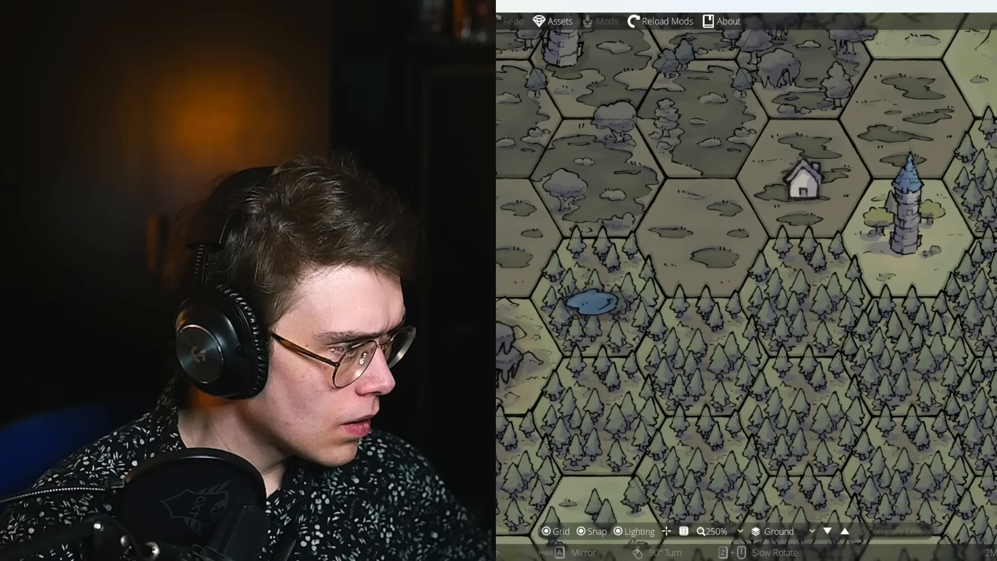
Try adjusting the rocky hill tile beneath the swamp willow, and undo the latest changes.
key("s")
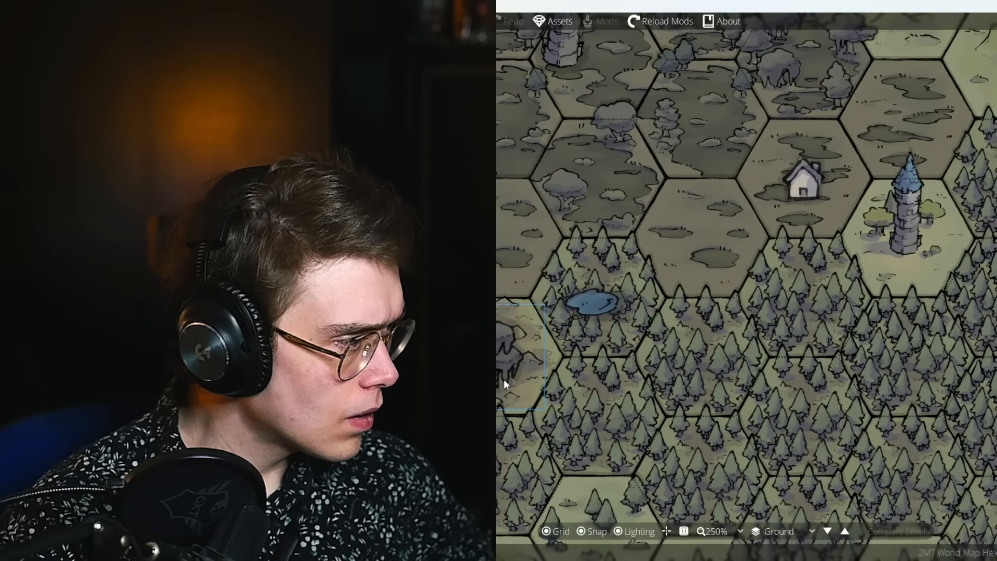
left_click(500, 399)
left_click(503, 371)
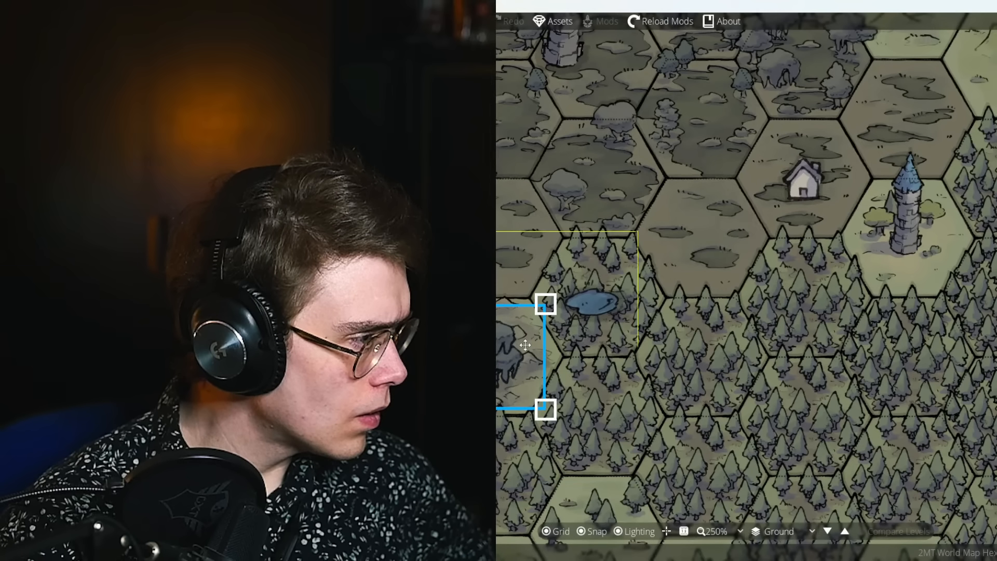
scroll(526, 343, "down", 1)
left_click_drag(548, 302, 584, 317)
key("ctrl+z")
key("ctrl+z")
key("ctrl+z")
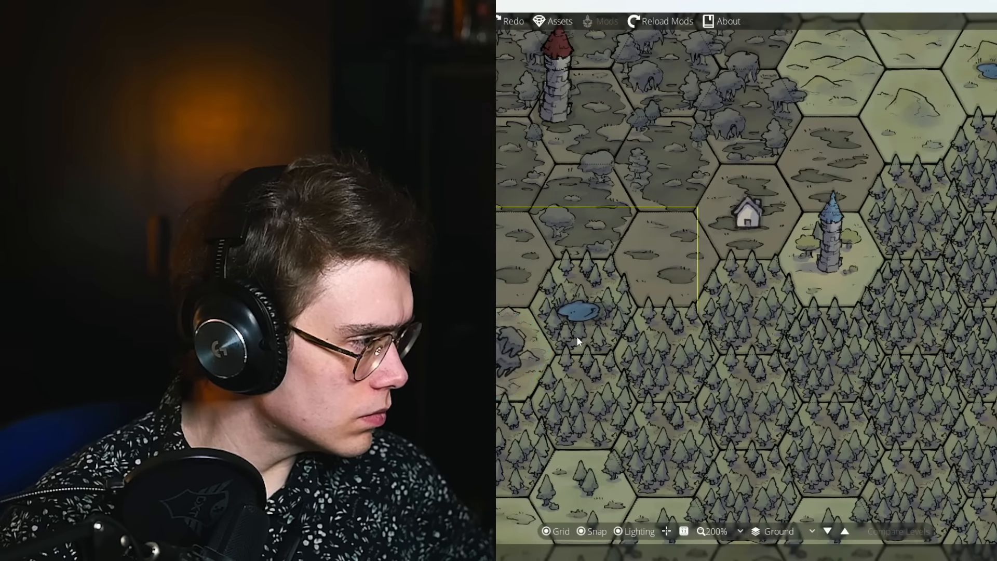
Check the icons from the forest pond west through the forest to the caves and the archway on the mountain hex.
scroll(504, 368, "down", 1)
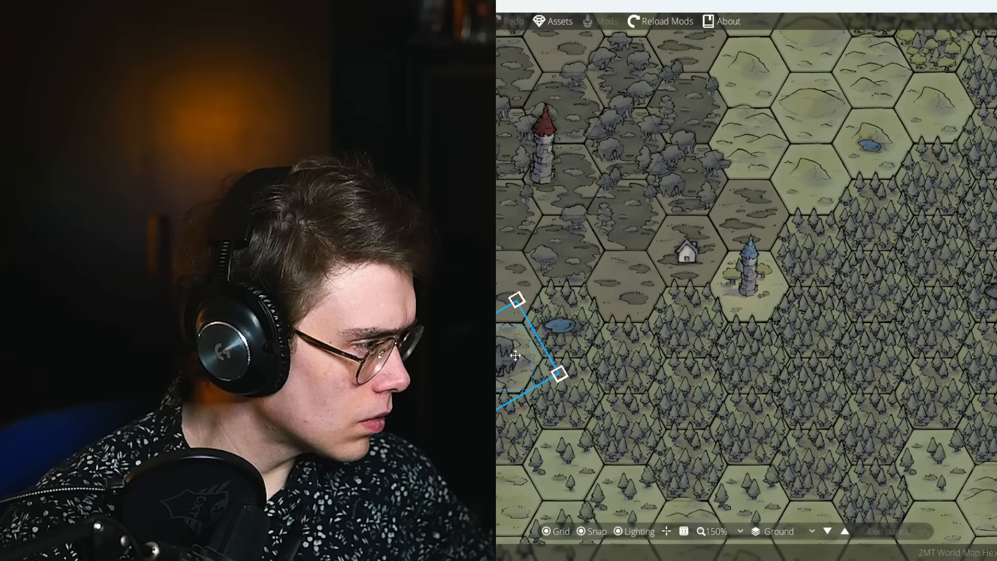
left_click(560, 325)
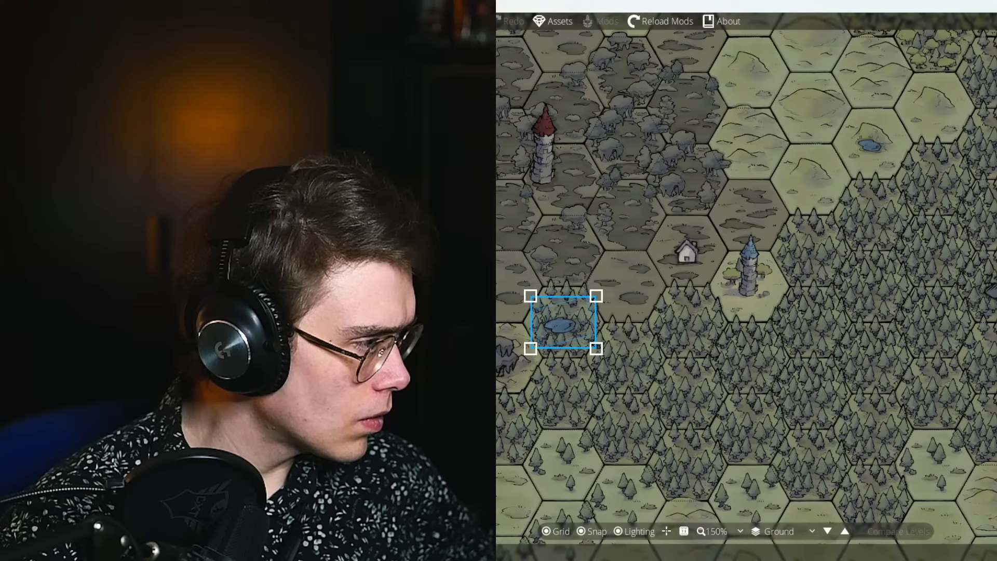
left_click_drag(513, 386, 701, 359)
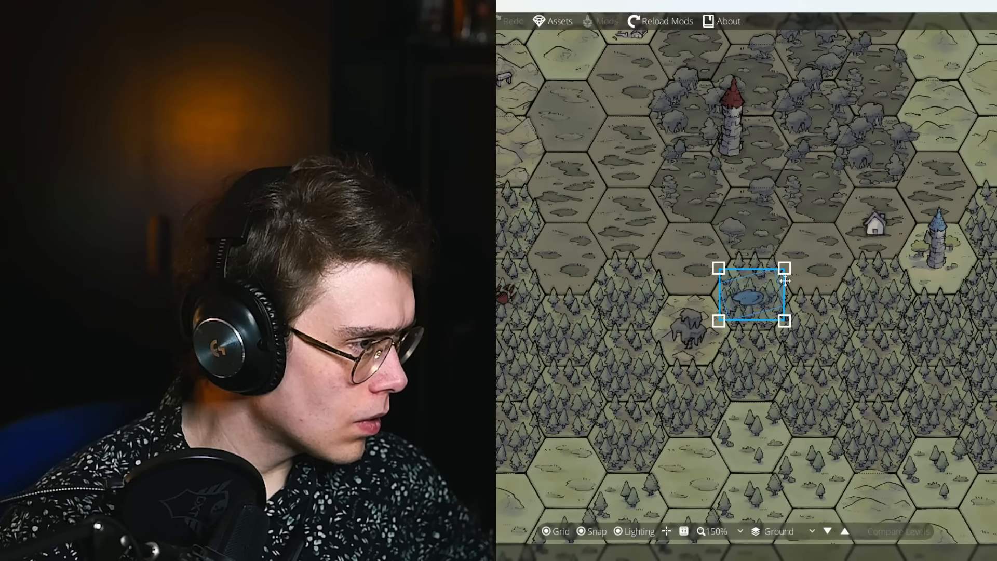
left_click(872, 237)
left_click(509, 299)
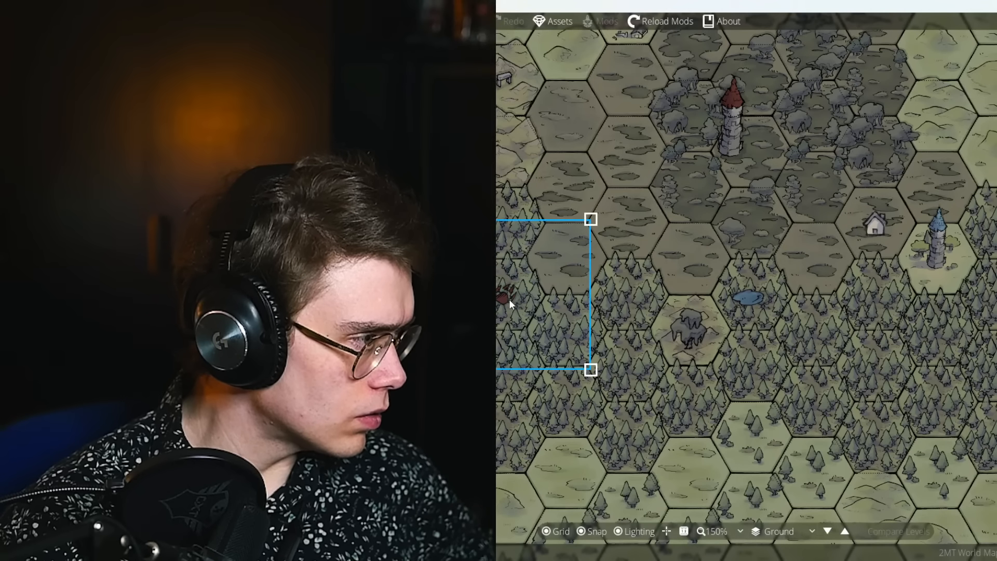
left_click(505, 297)
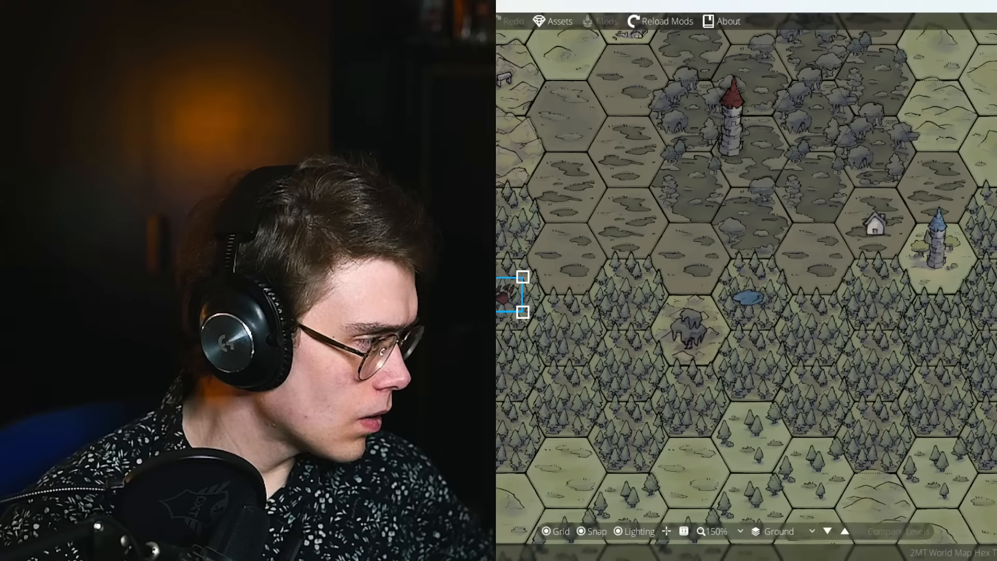
left_click_drag(547, 382, 641, 358)
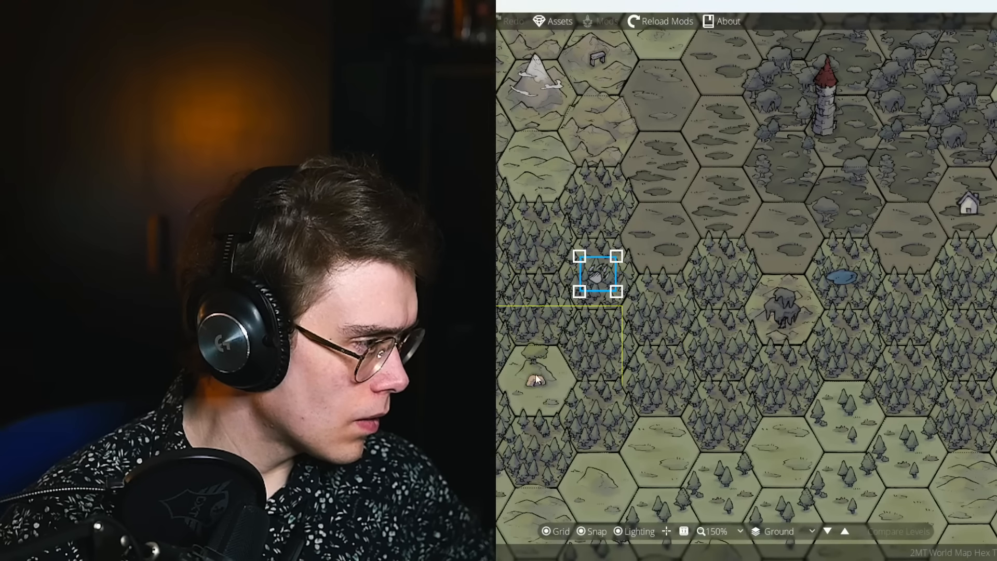
left_click(535, 380)
left_click_drag(409, 280, 520, 399)
left_click(517, 360)
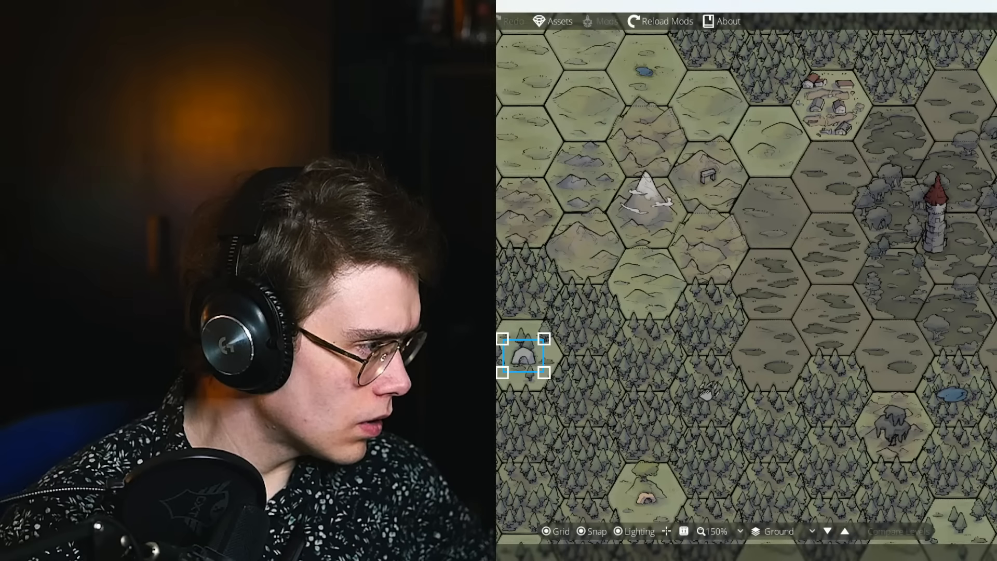
left_click(644, 499)
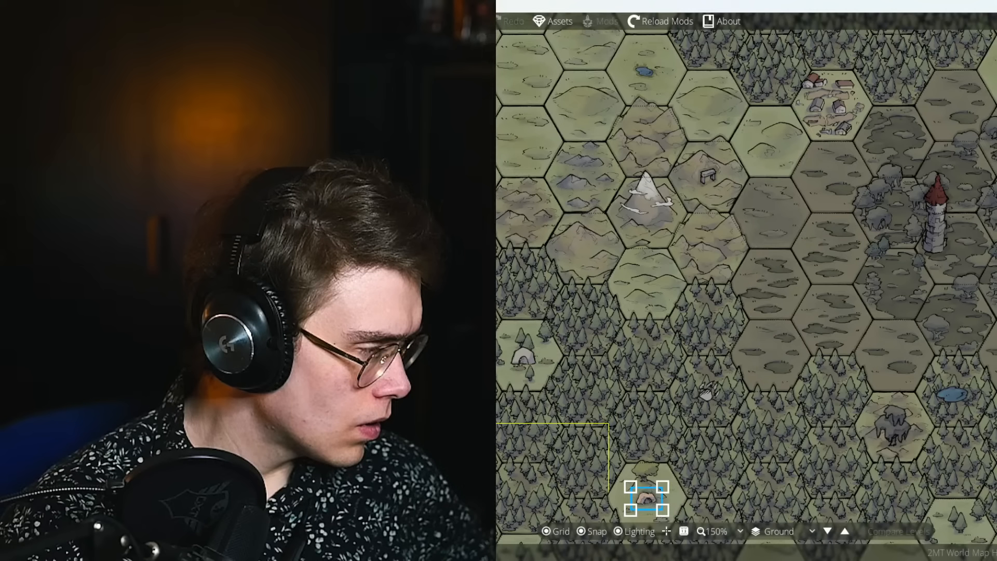
left_click(681, 186)
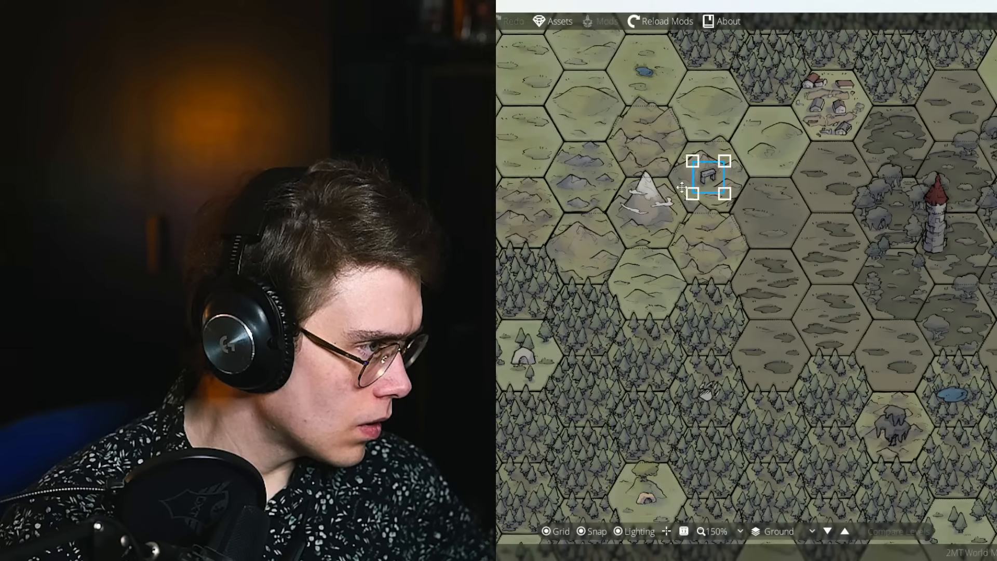
Check the icons from the small mountain-side pond east to the tent and cave around the light-green forest.
left_click_drag(760, 175, 614, 281)
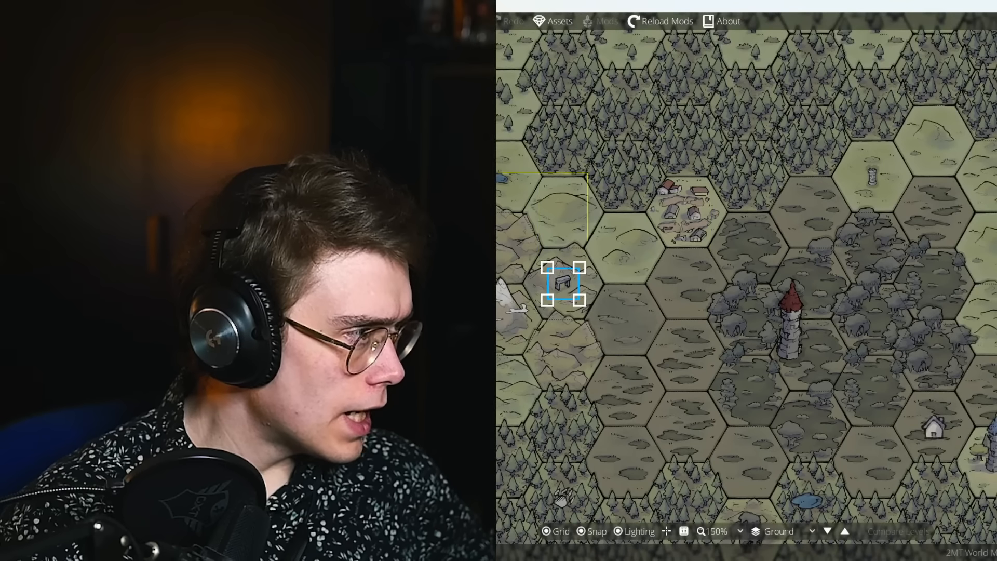
left_click(500, 182)
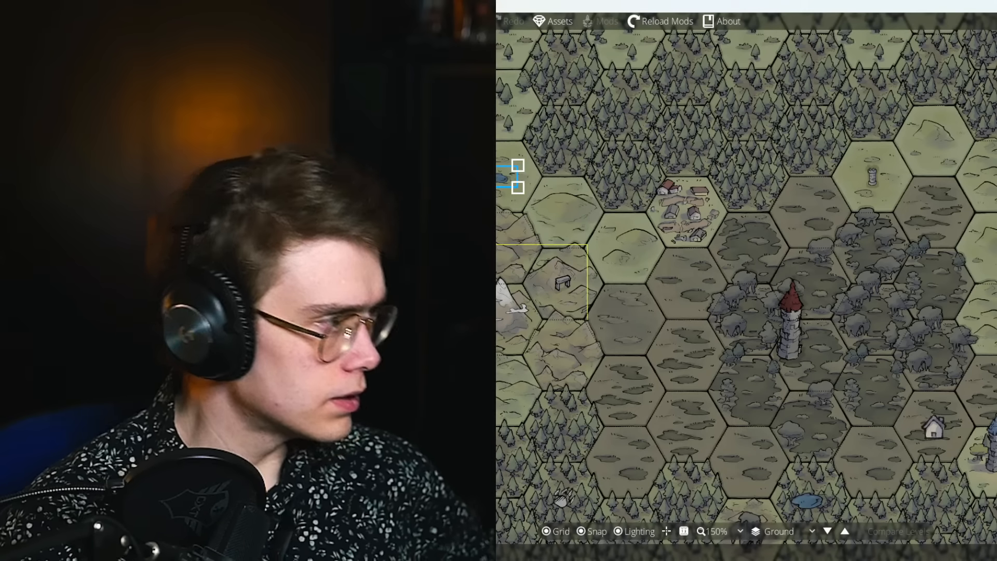
left_click(872, 178)
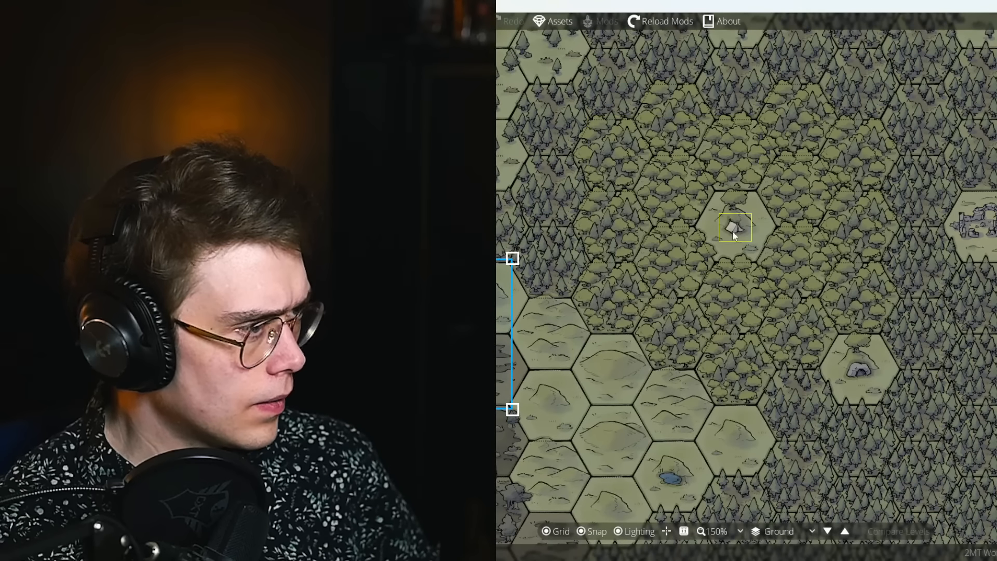
key("Escape")
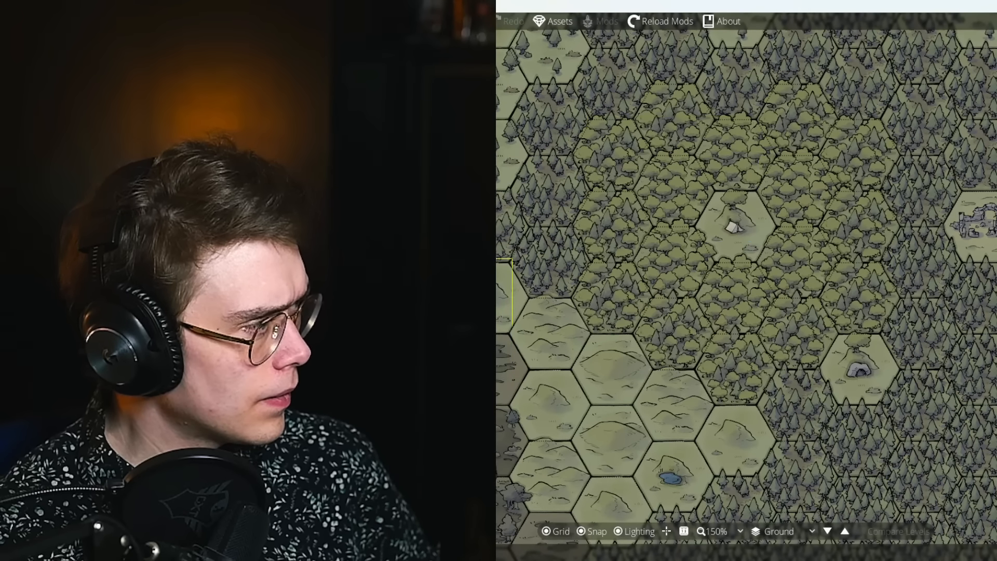
left_click(733, 223)
left_click_drag(850, 370, 727, 358)
left_click(738, 362)
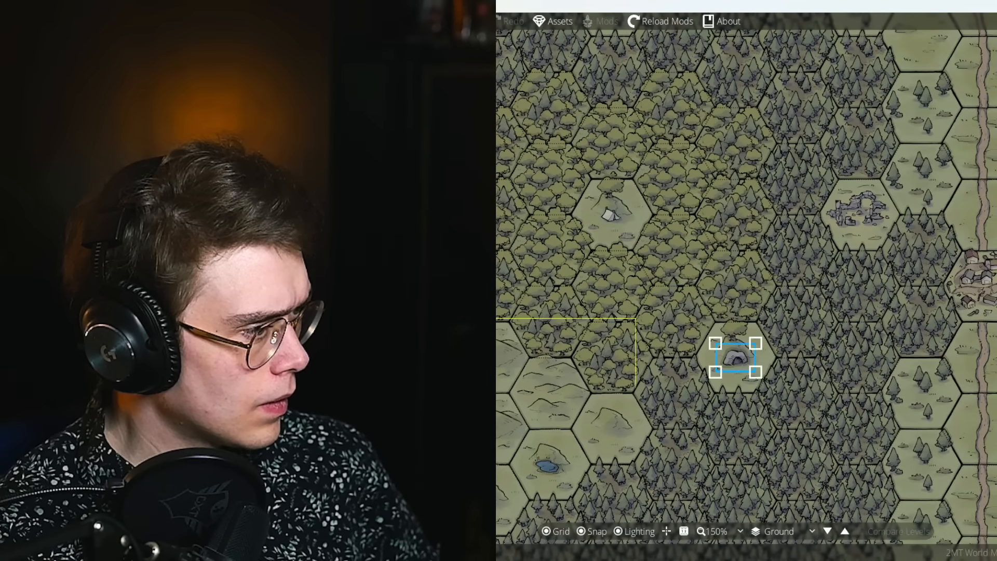
Enlarge the pond icon on the hill hex north-east of the blue-roofed tower.
left_click(552, 465)
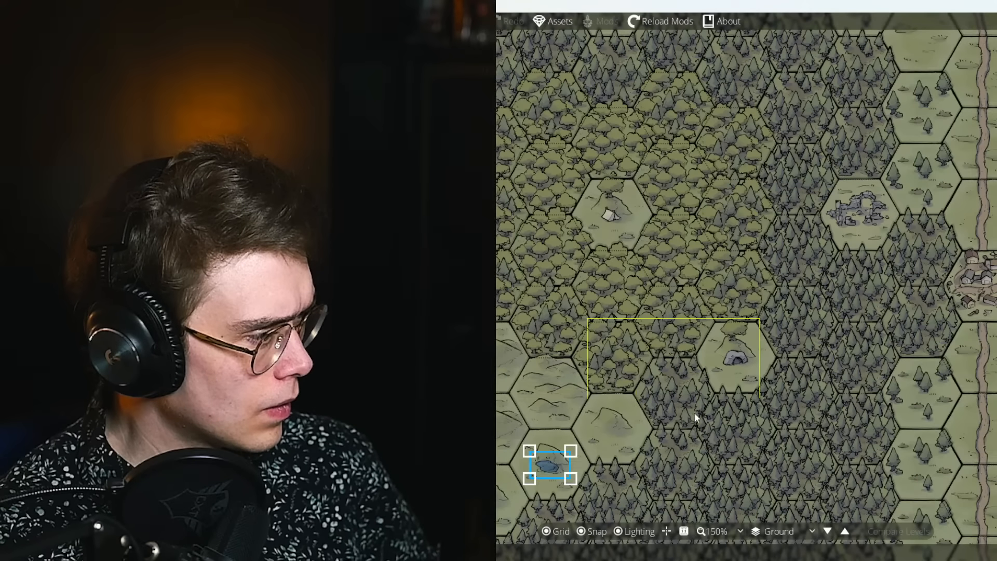
left_click_drag(671, 405, 762, 318)
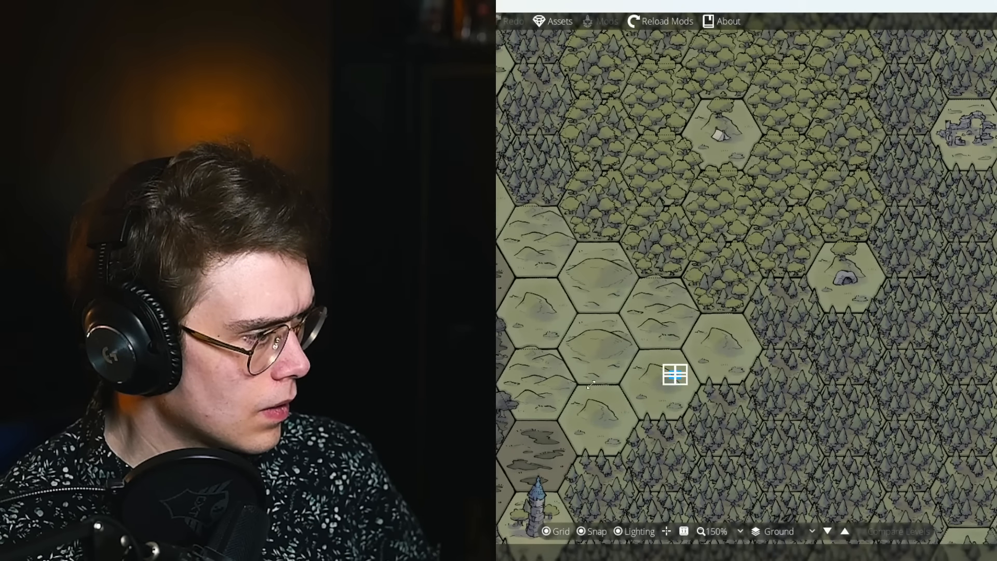
left_click_drag(639, 398, 575, 408)
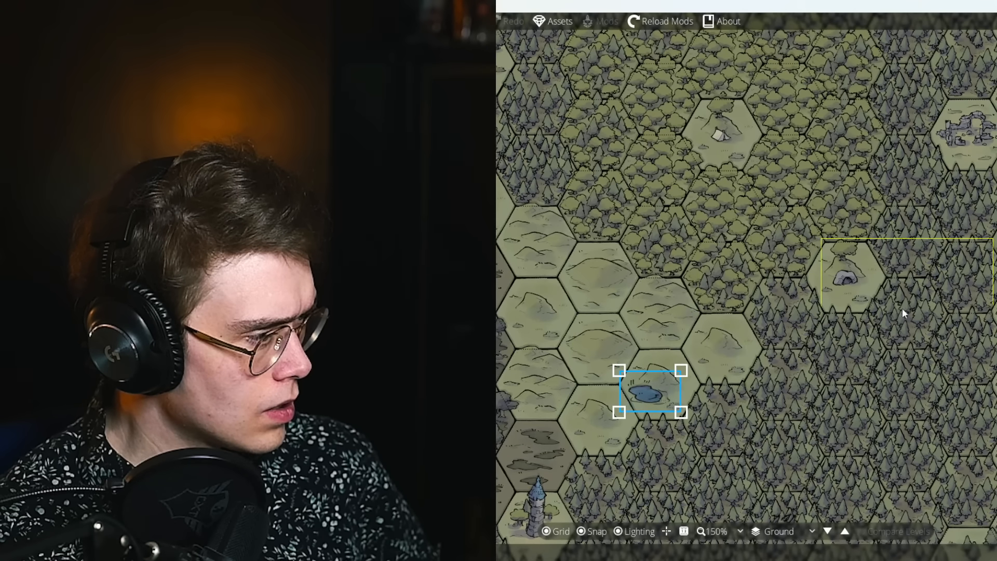
Check the icons from the ruined castle and road village to the red-roofed house, skull and crossed swords.
left_click_drag(908, 332, 745, 319)
left_click(803, 137)
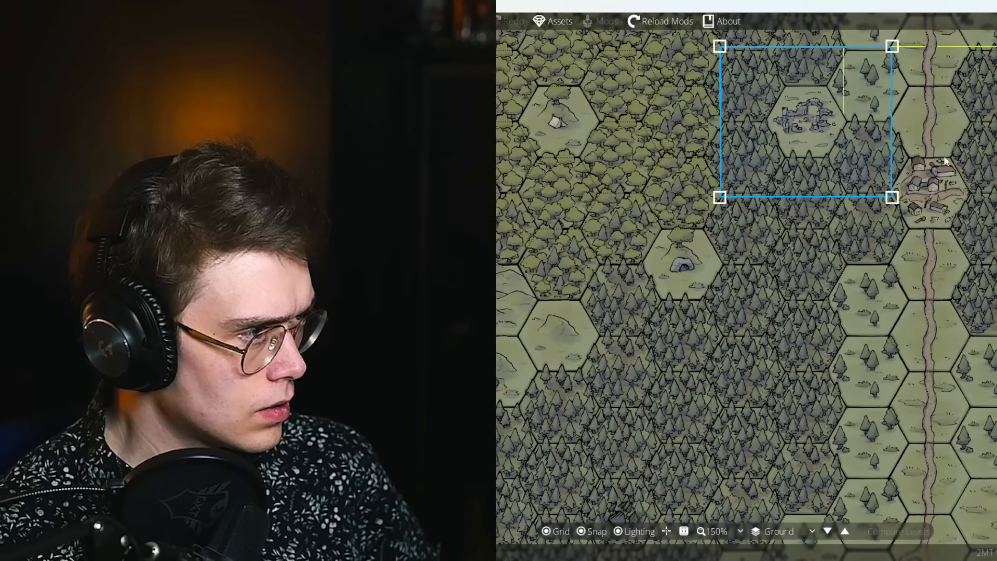
left_click_drag(953, 162, 636, 276)
right_click(803, 347)
left_click_drag(938, 354, 677, 301)
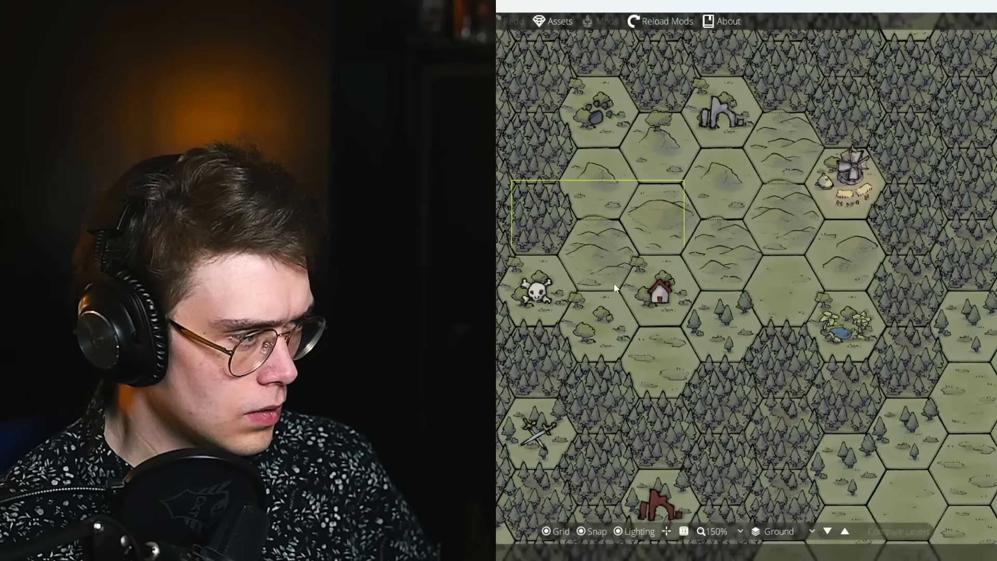
left_click(658, 291)
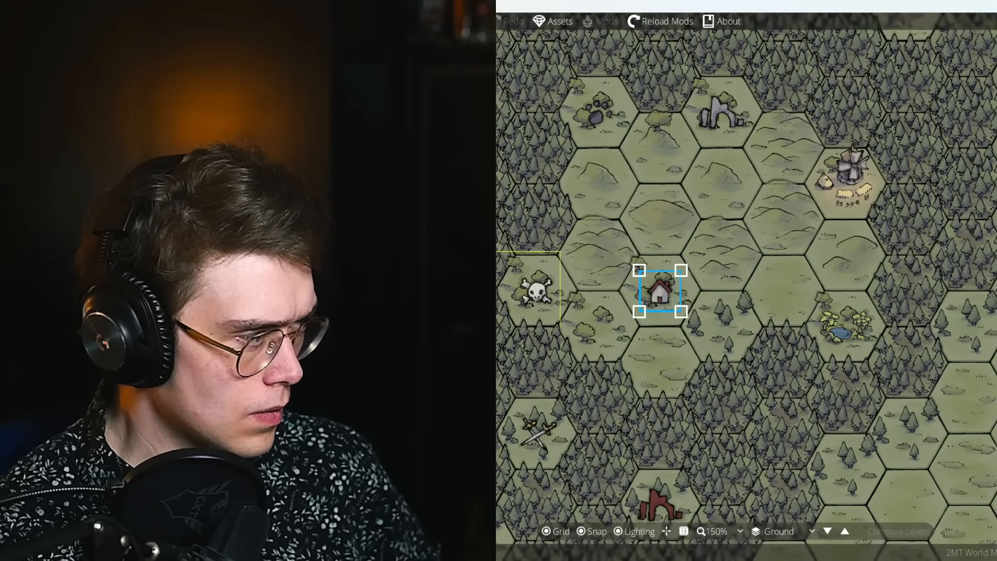
left_click(508, 308)
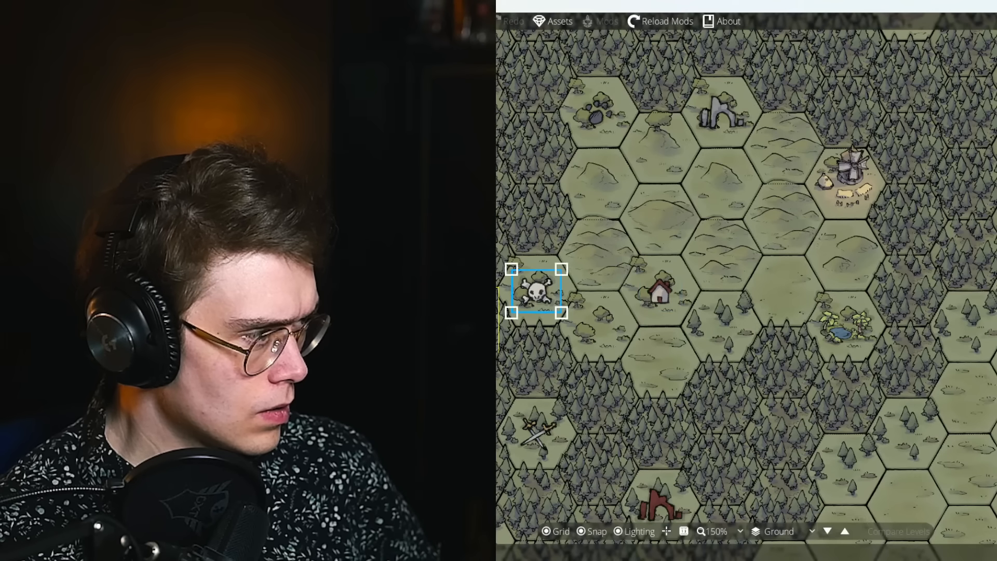
left_click(534, 426)
left_click(520, 434)
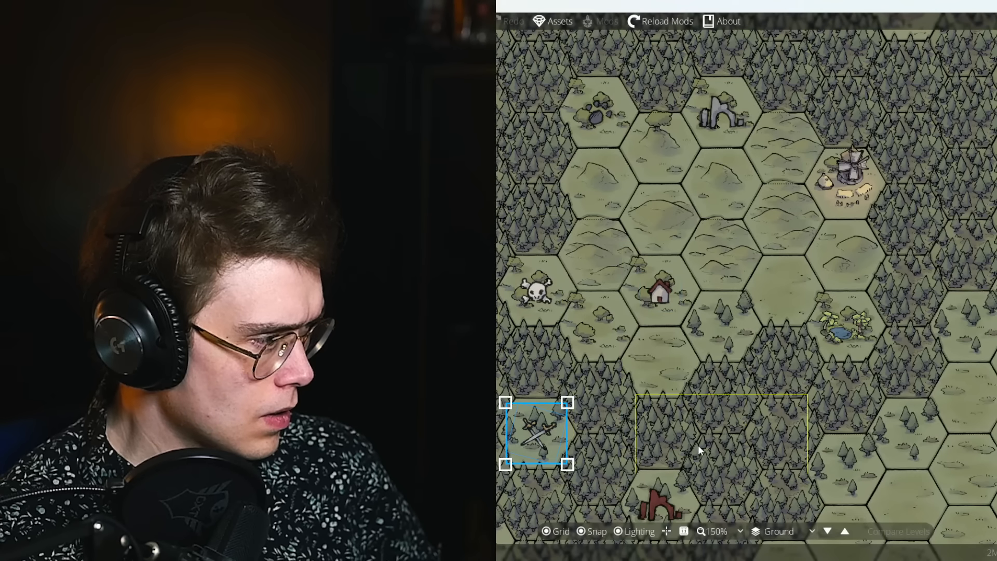
Try recolouring the red ruined arch in the forest white, and restore its red colour.
left_click_drag(698, 445, 684, 355)
left_click(649, 414)
left_click(649, 412)
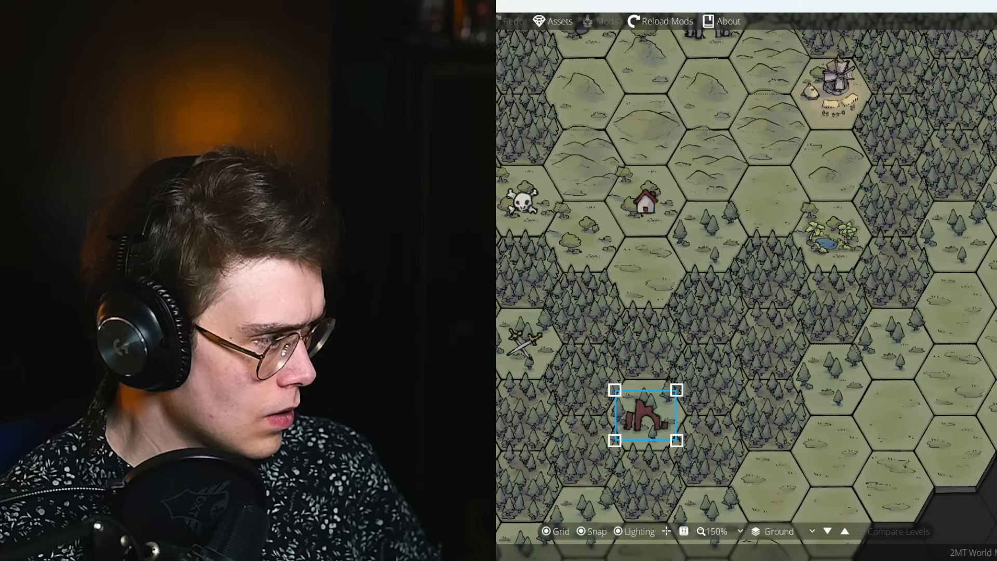
left_click_drag(752, 289, 736, 337)
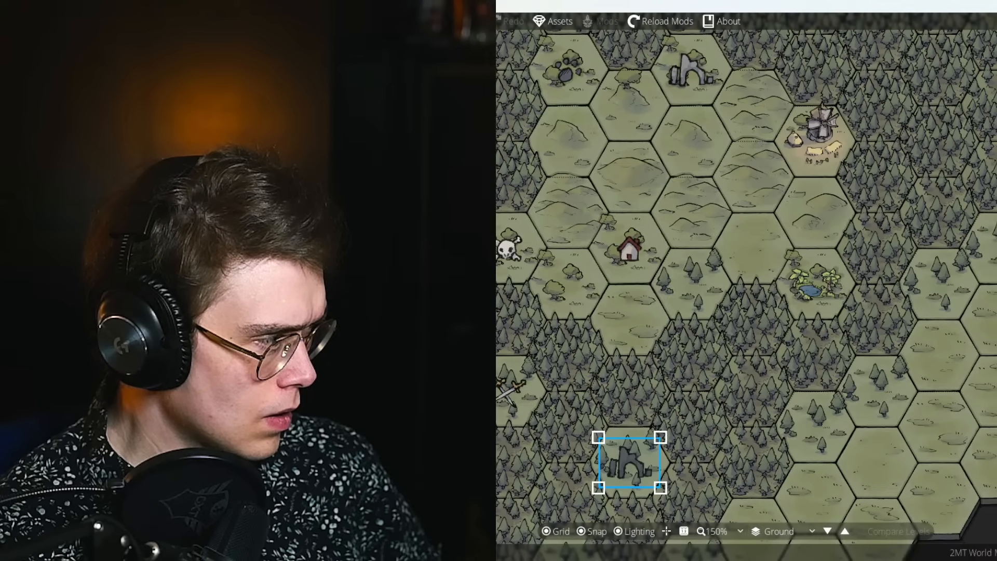
left_click(808, 297)
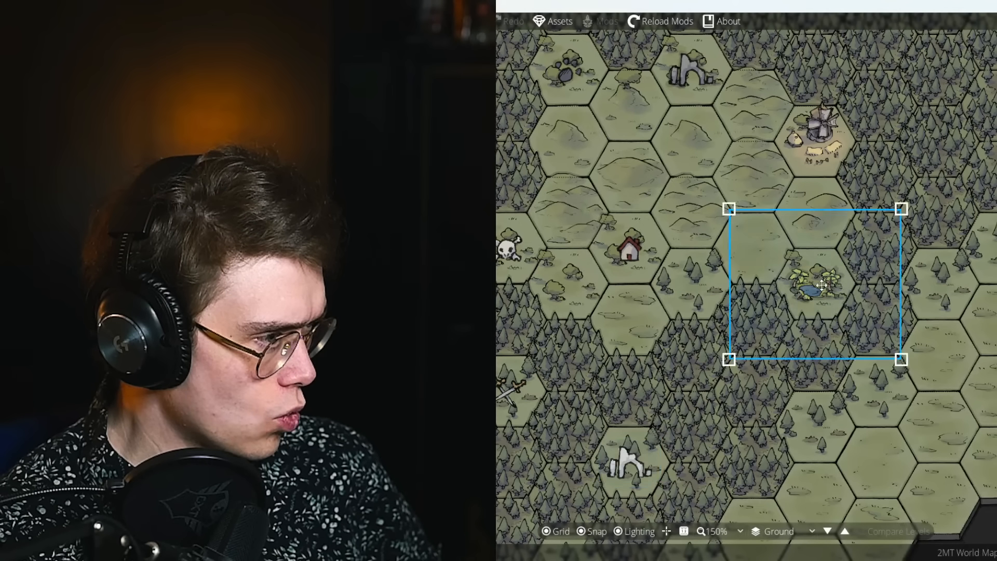
left_click(808, 297)
left_click(624, 467)
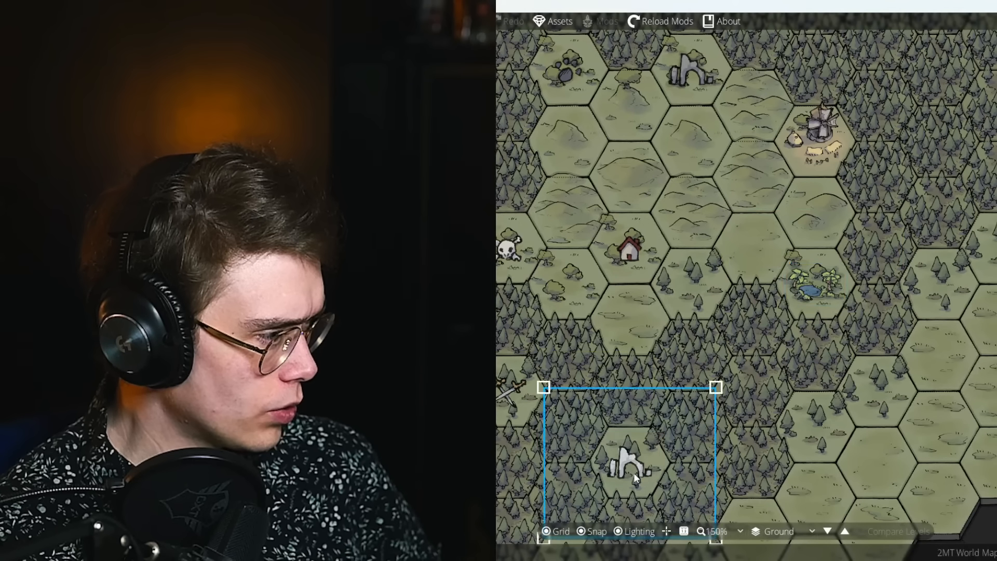
left_click(624, 467)
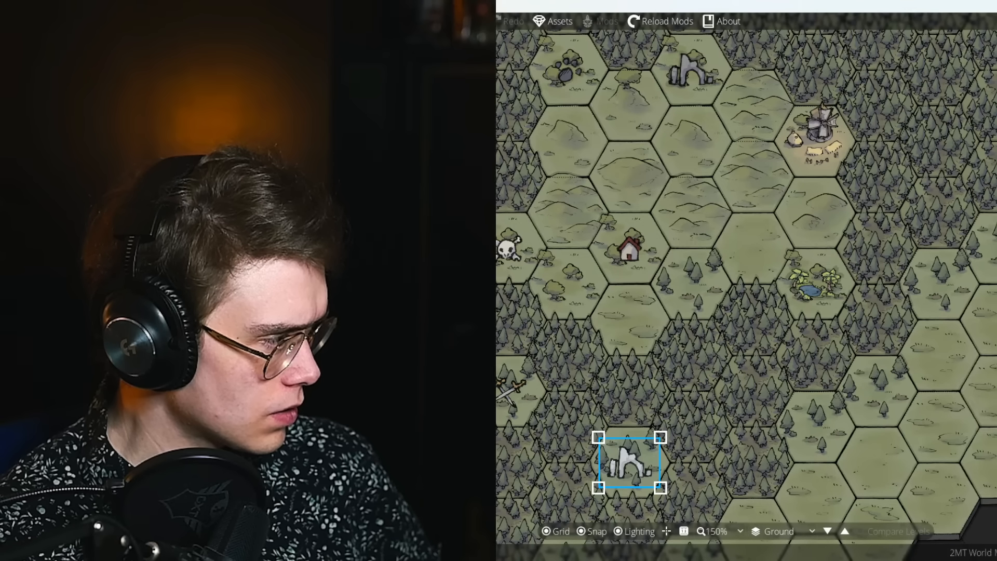
Check the oasis, windmill, grey ruined arch and boulder icons around the hills.
left_click(810, 286)
left_click(810, 286)
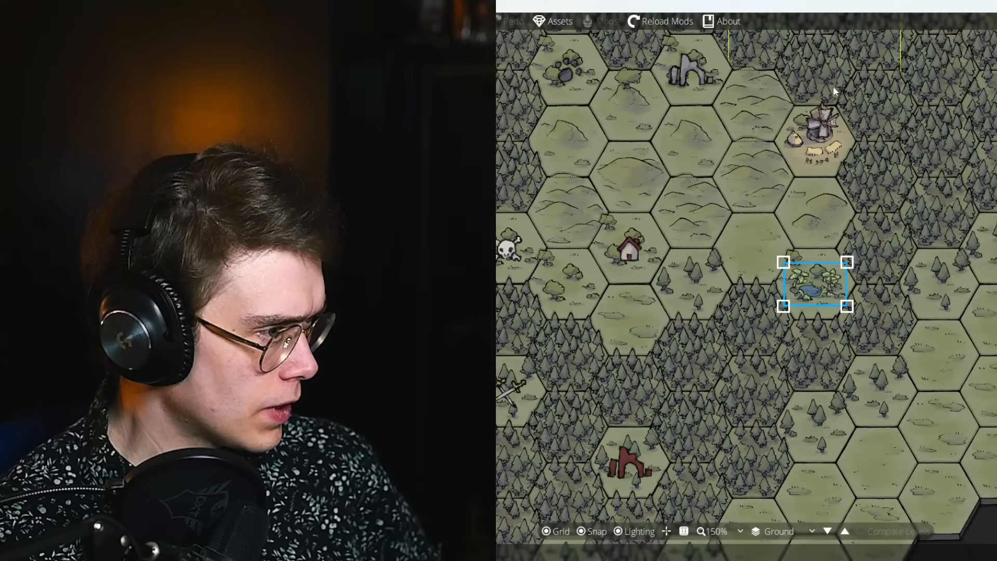
left_click(820, 131)
left_click(691, 71)
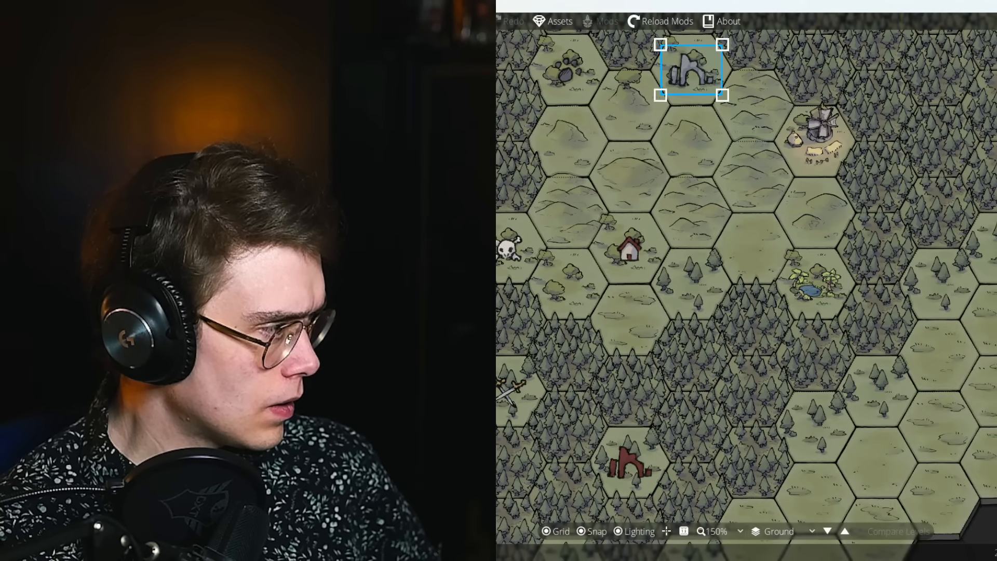
left_click(572, 74)
left_click(571, 73)
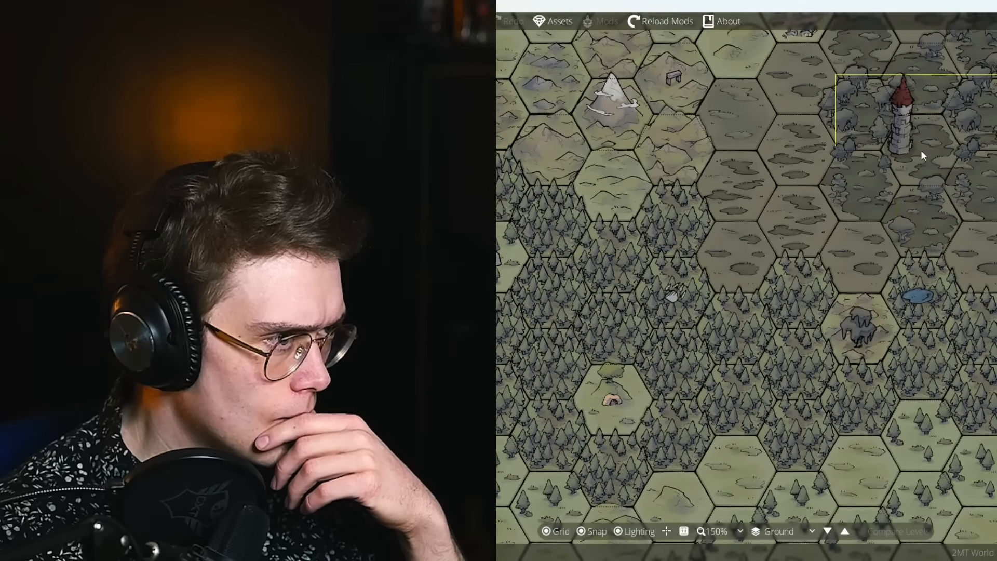
Enlarge the red-roofed tower in the swamp and the forest pond beside the rocky hill, trying a rotation of the pond.
left_click(906, 151)
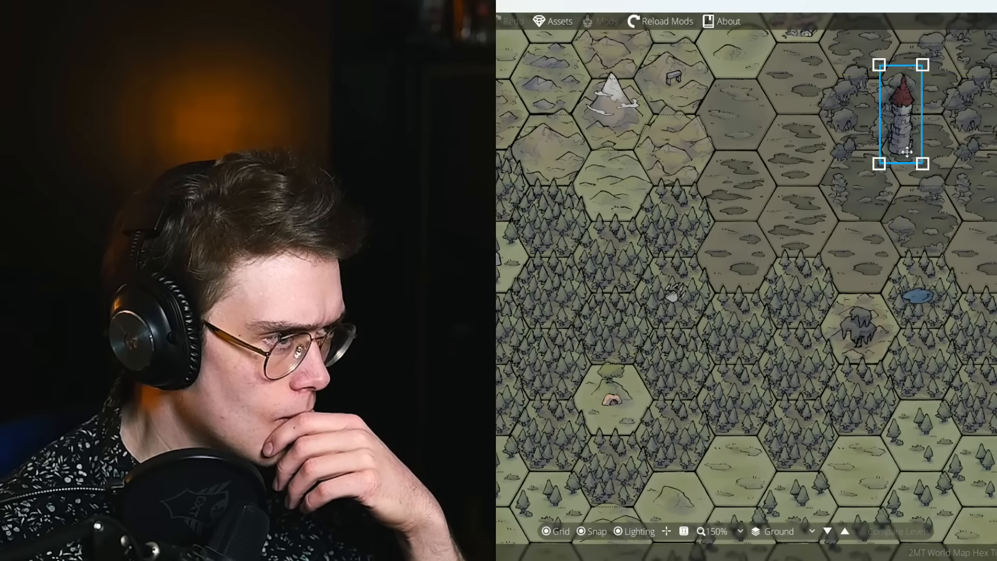
left_click_drag(922, 164, 926, 172)
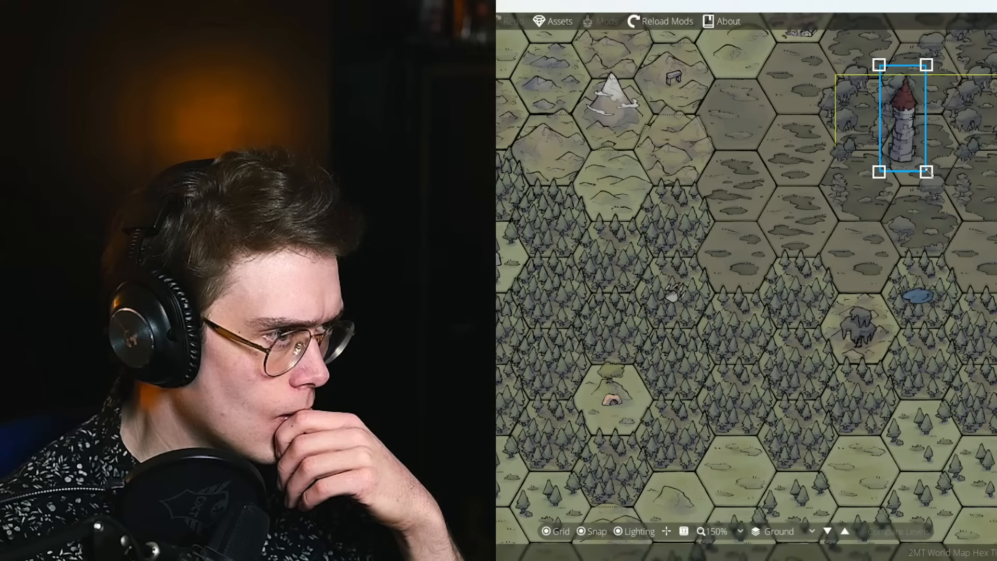
left_click(906, 288)
left_click_drag(956, 263, 979, 248)
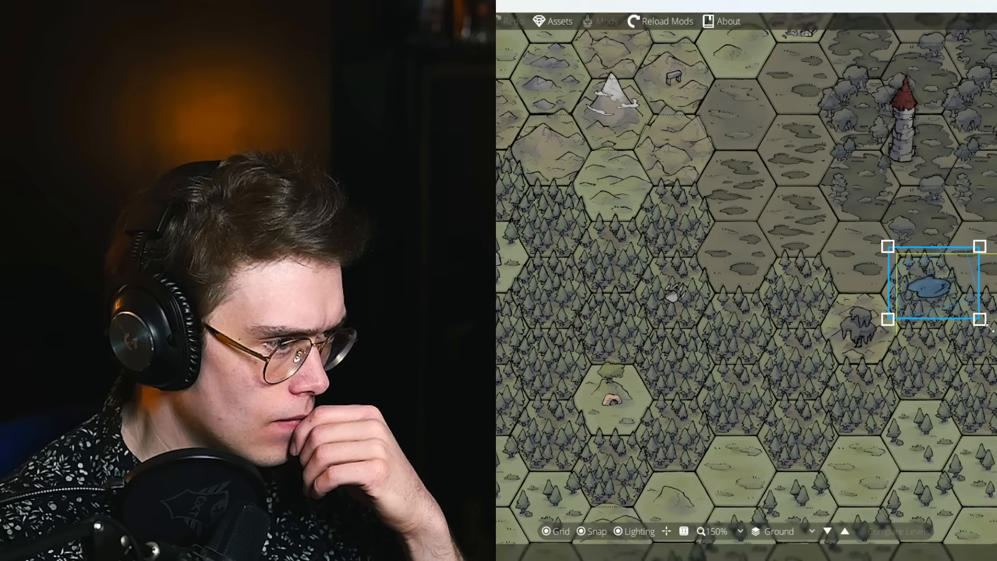
left_click_drag(988, 327, 996, 336)
scroll(953, 277, "down", 2)
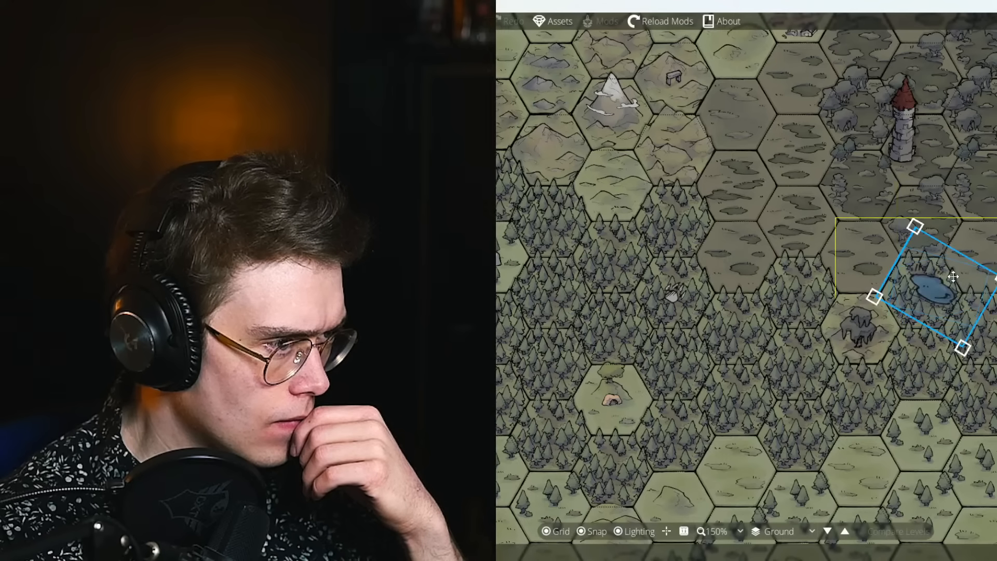
scroll(935, 288, "up", 2)
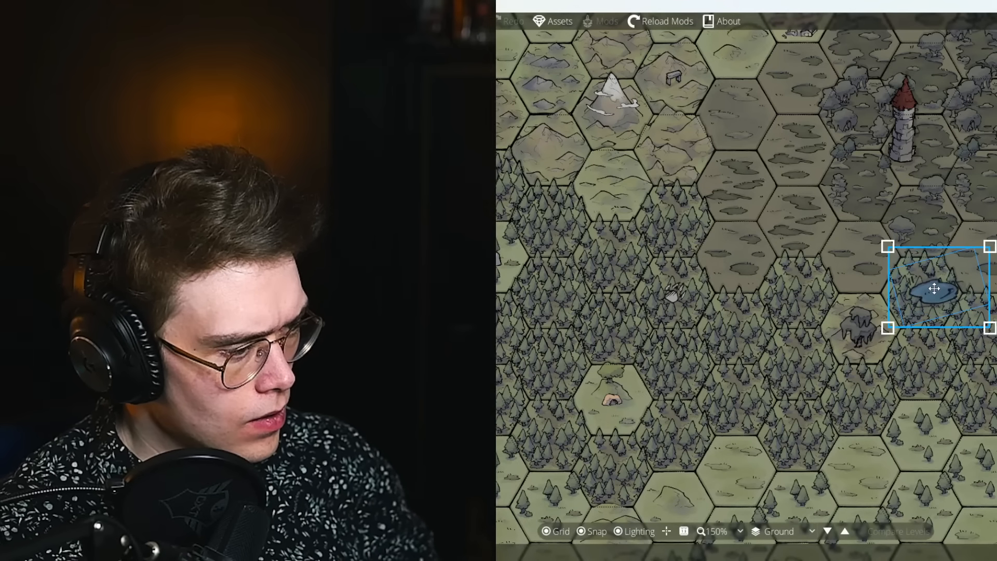
Try rotating the forest pond beside the rocky hill in both directions.
scroll(934, 288, "down", 2)
scroll(934, 288, "up", 2)
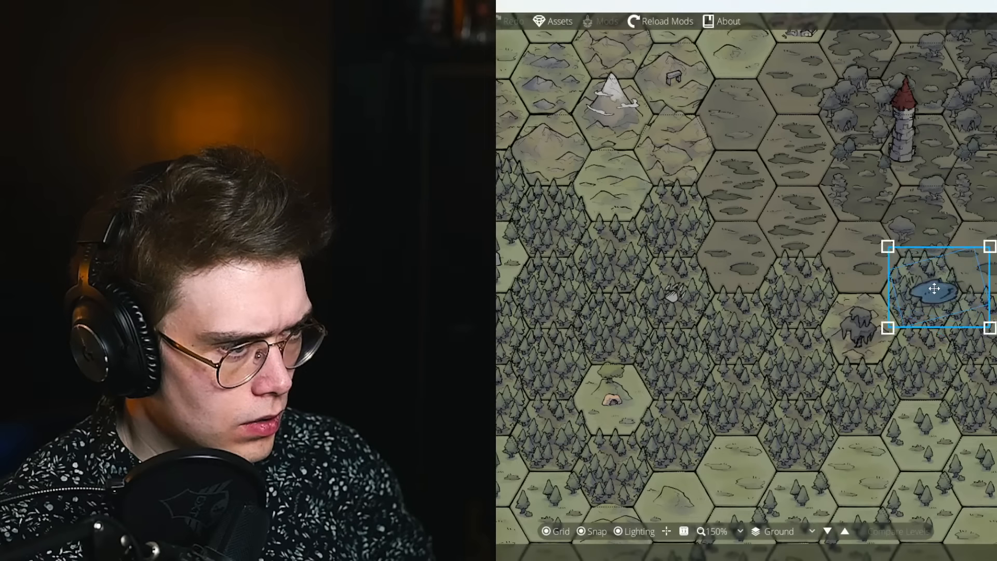
scroll(934, 288, "down", 2)
scroll(934, 288, "up", 2)
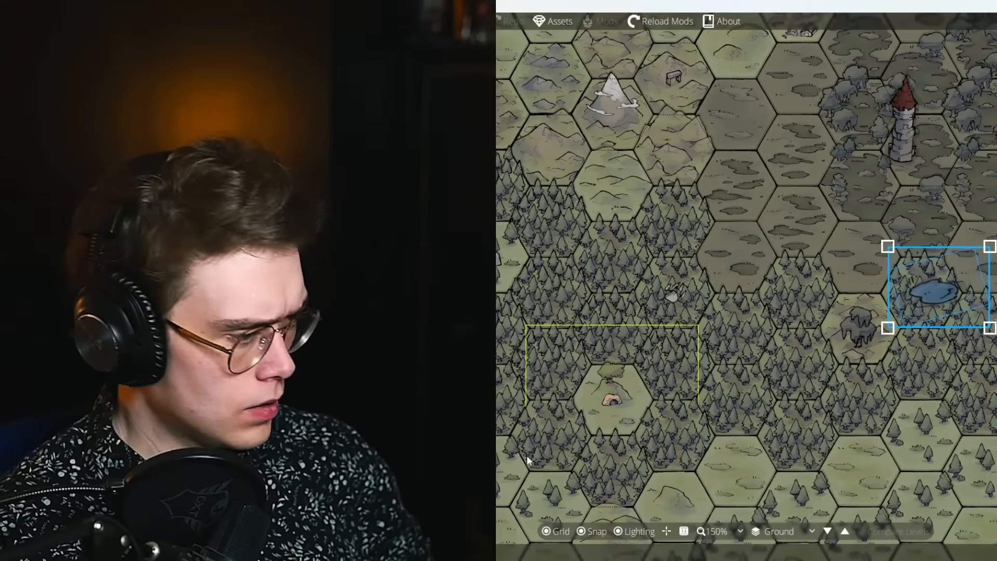
Turn off snapping, slightly shrink the forest pond and fine-tune its position within its hex beside the rocky hill.
left_click(583, 530)
scroll(943, 289, "down", 4)
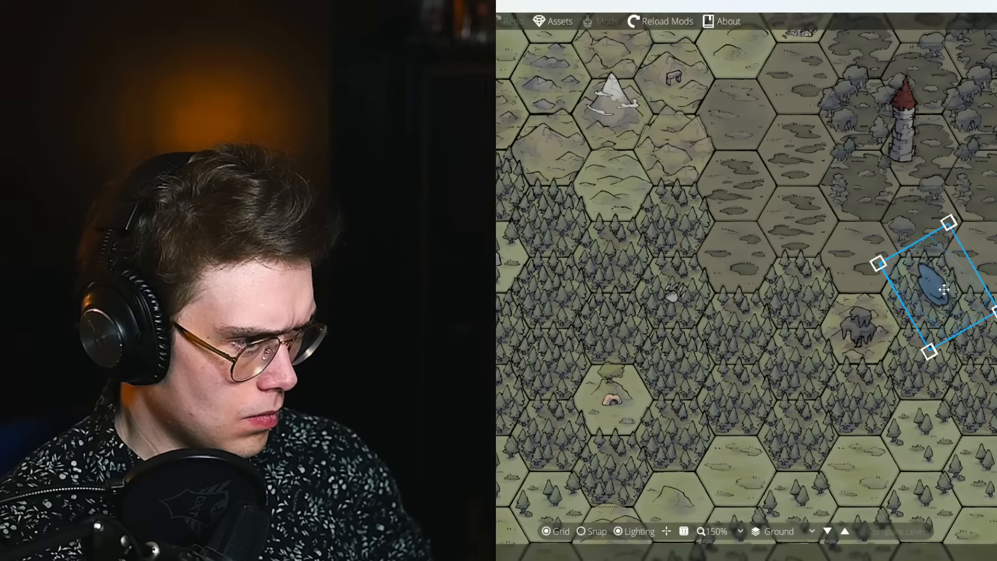
scroll(942, 290, "up", 4)
left_click_drag(942, 290, 935, 294)
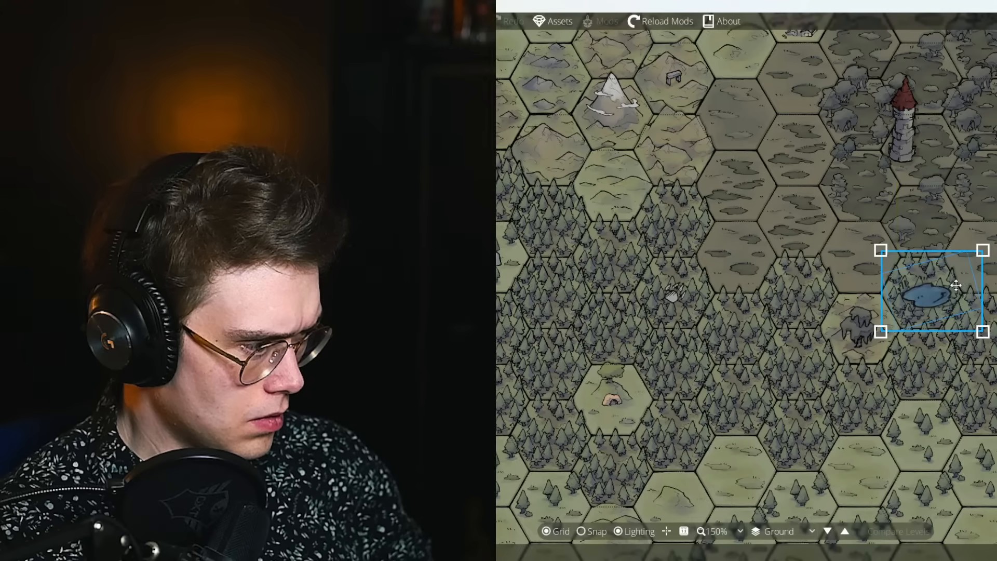
mouse_move(880, 251)
left_mouse_down()
mouse_move(866, 238)
mouse_move(878, 259)
left_mouse_up()
left_click_drag(918, 291, 957, 322)
left_click(990, 290)
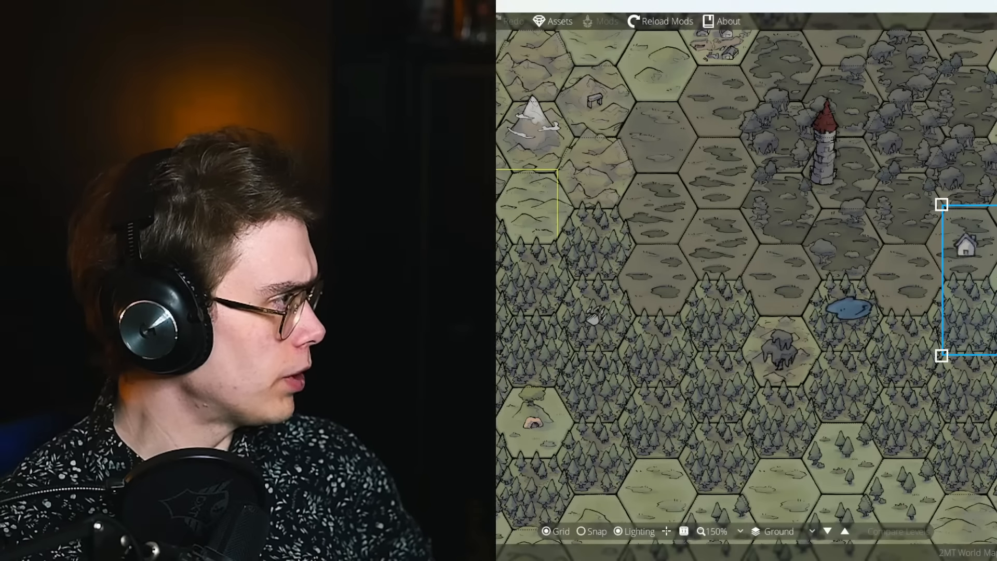
Export the world map as a PNG with grid and lighting on, at a grid PPI of 256 pixels.
key("ctrl+e")
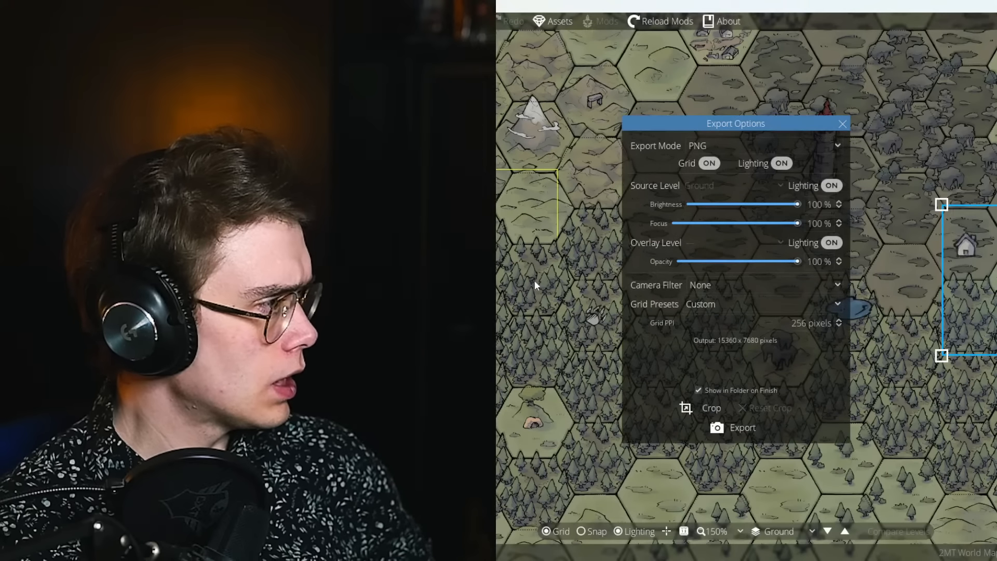
left_click(757, 430)
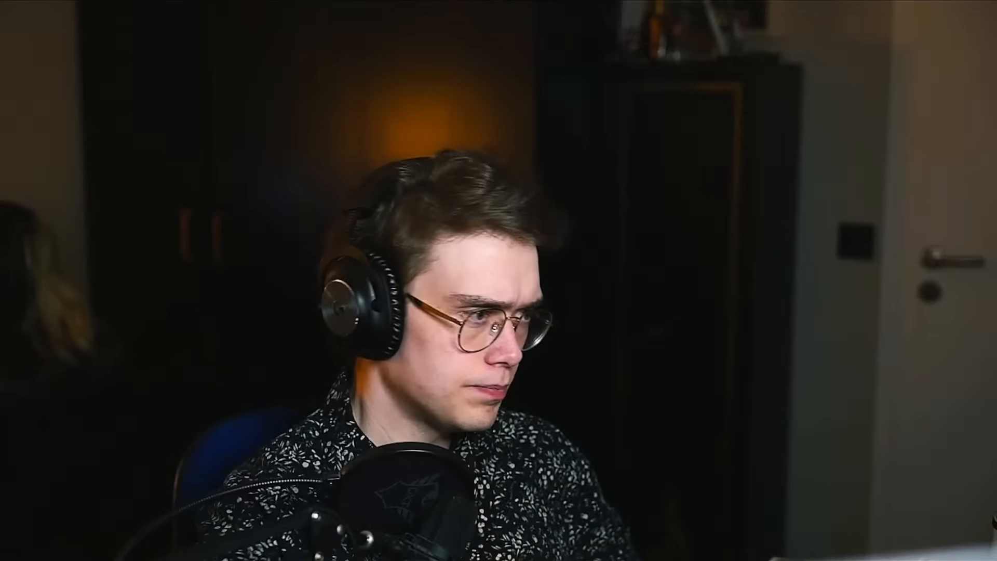